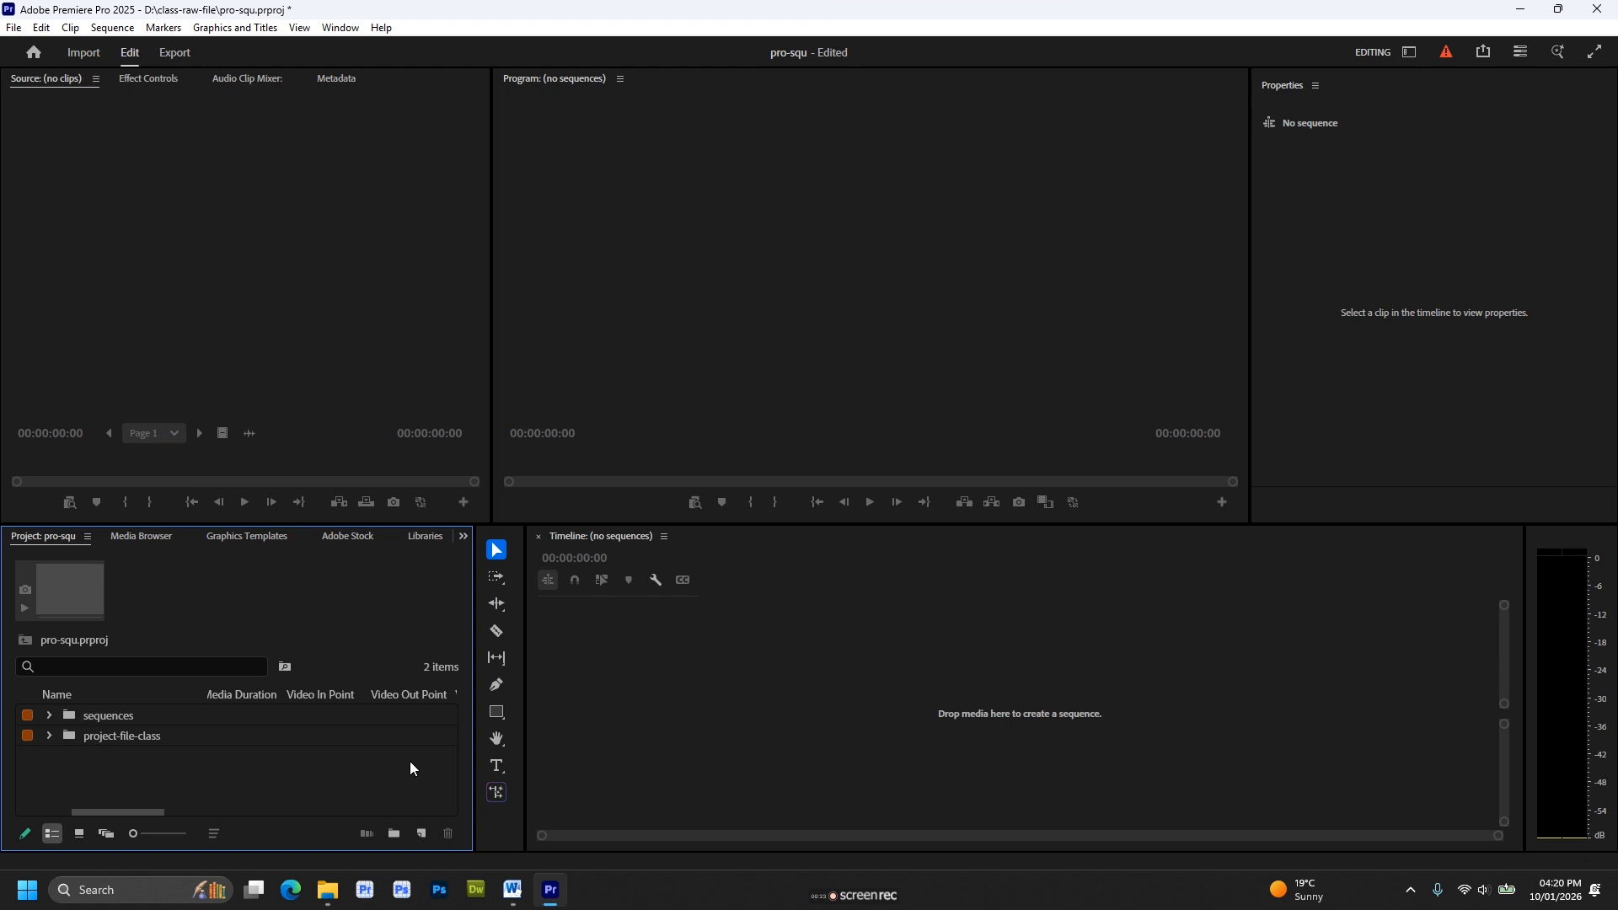
# Create a sequence from the clip 2.mp4 in the bee-farming bin of the project's video folder.
pyautogui.click(49, 736)
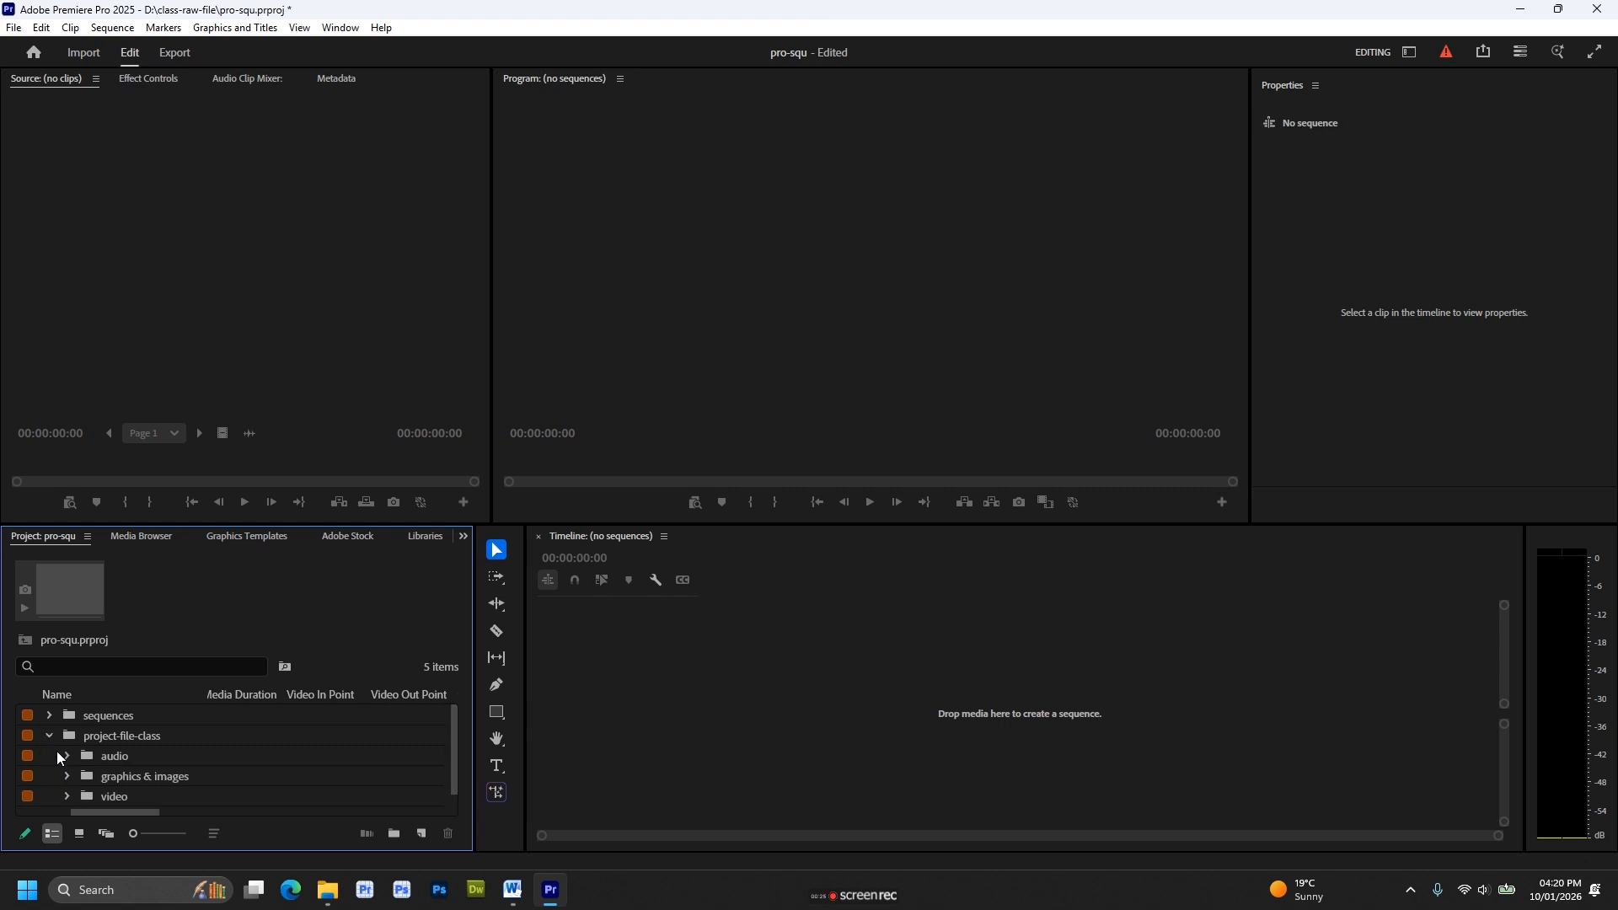
pyautogui.click(64, 796)
pyautogui.scroll(-2, 108, 785)
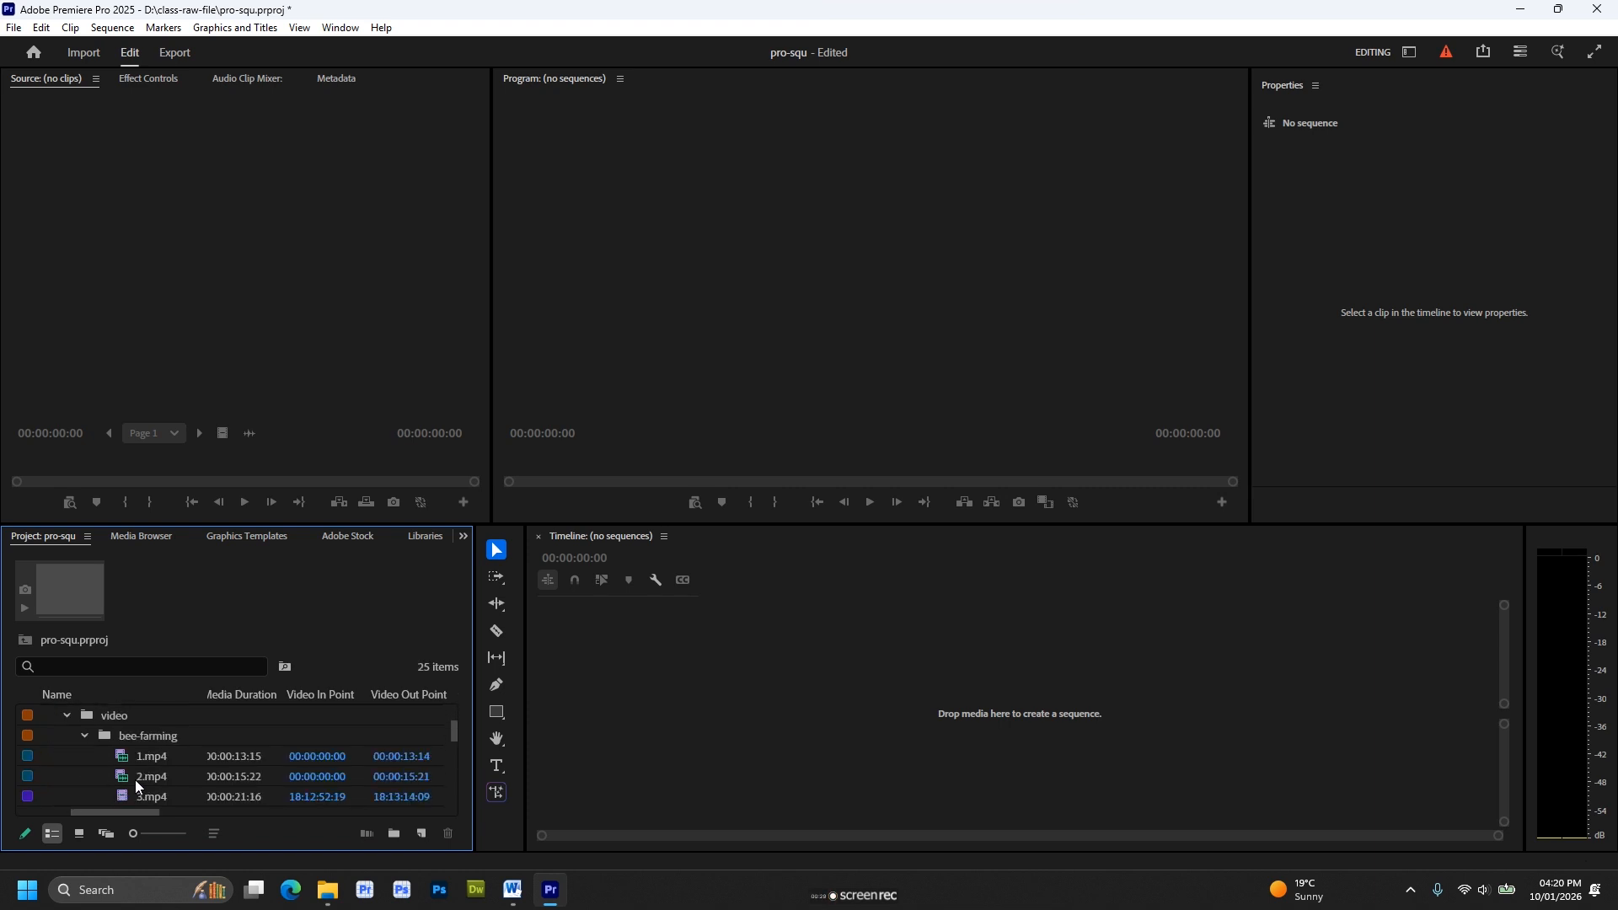
pyautogui.moveTo(130, 776); pyautogui.dragTo(679, 694)
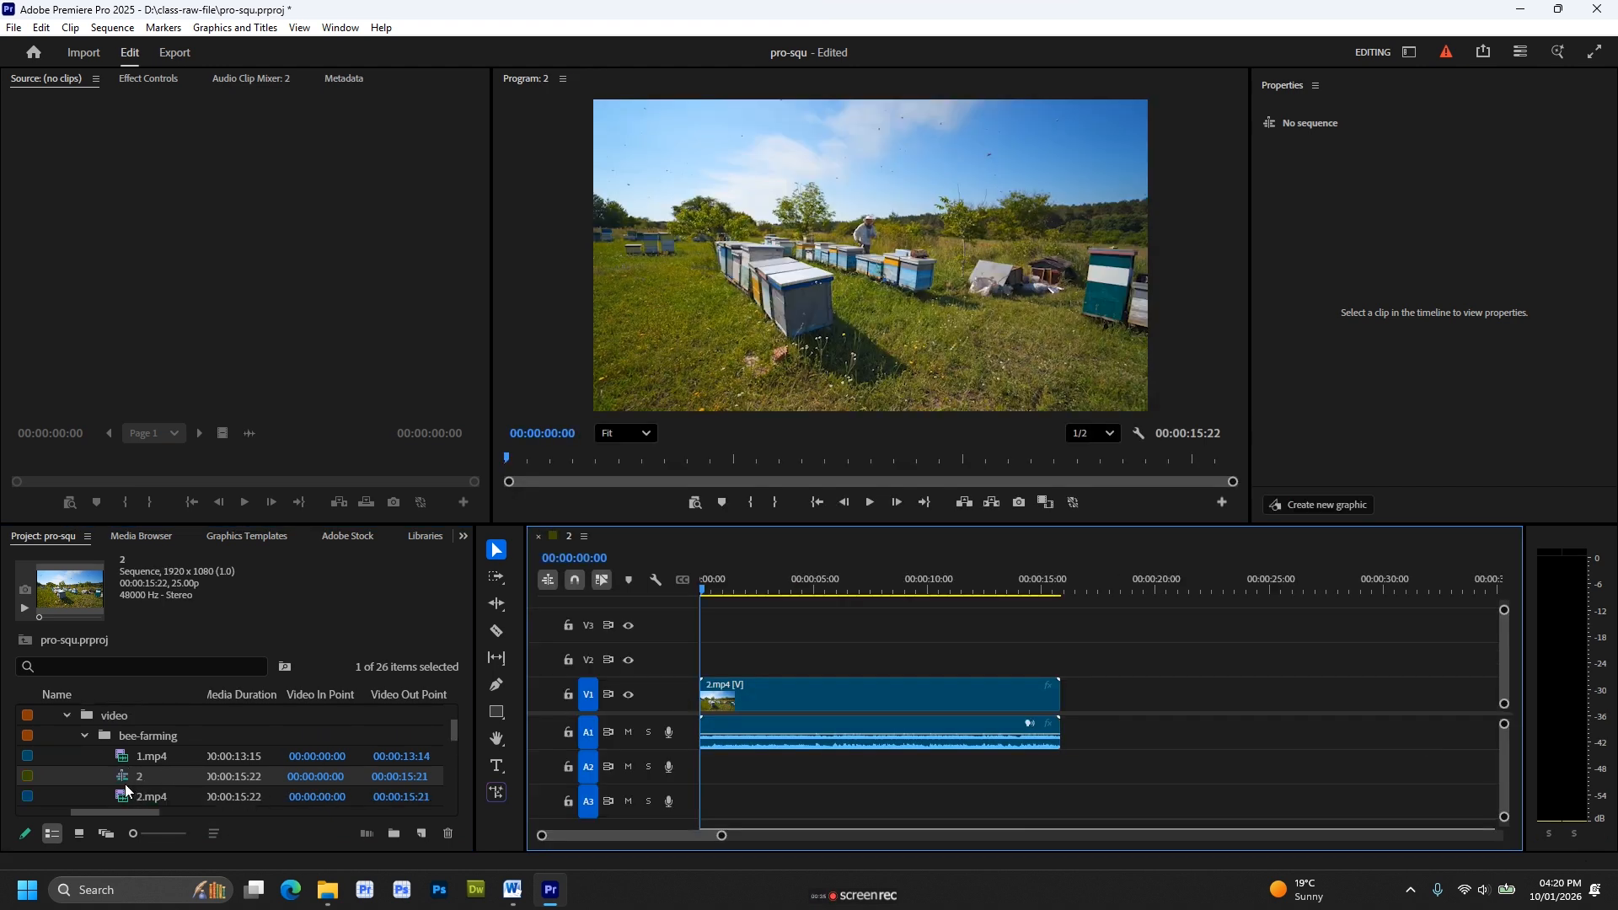
# Move the new sequence into the sequences bin and rename it bee-farming-1.
pyautogui.moveTo(123, 779); pyautogui.dragTo(66, 714)
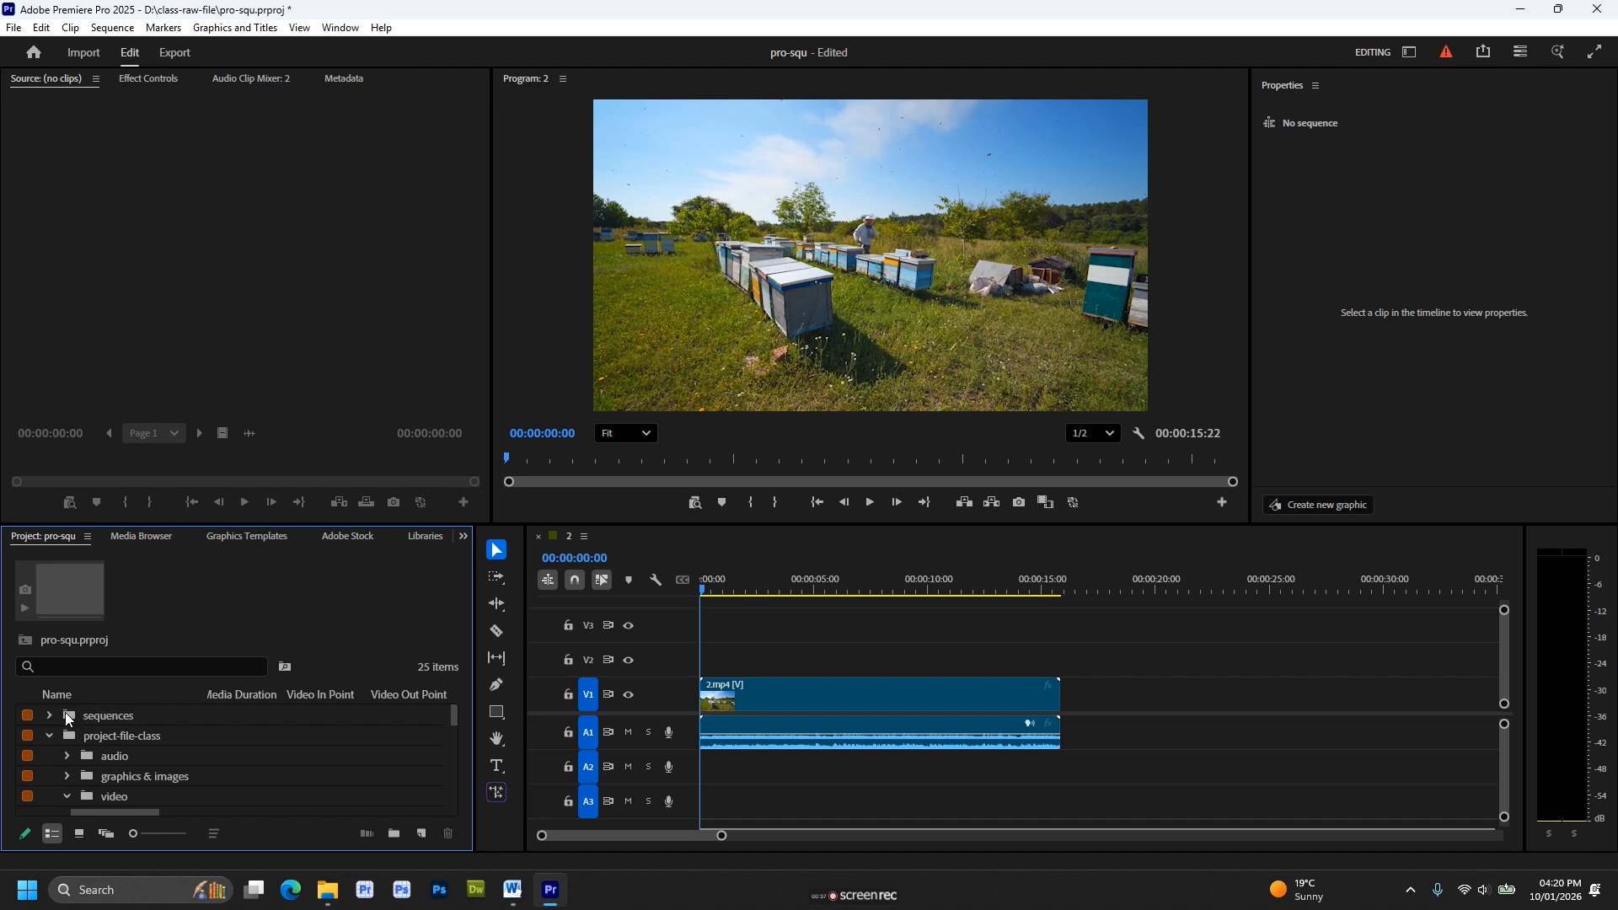
pyautogui.click(51, 716)
pyautogui.doubleClick(103, 736)
pyautogui.write('be')
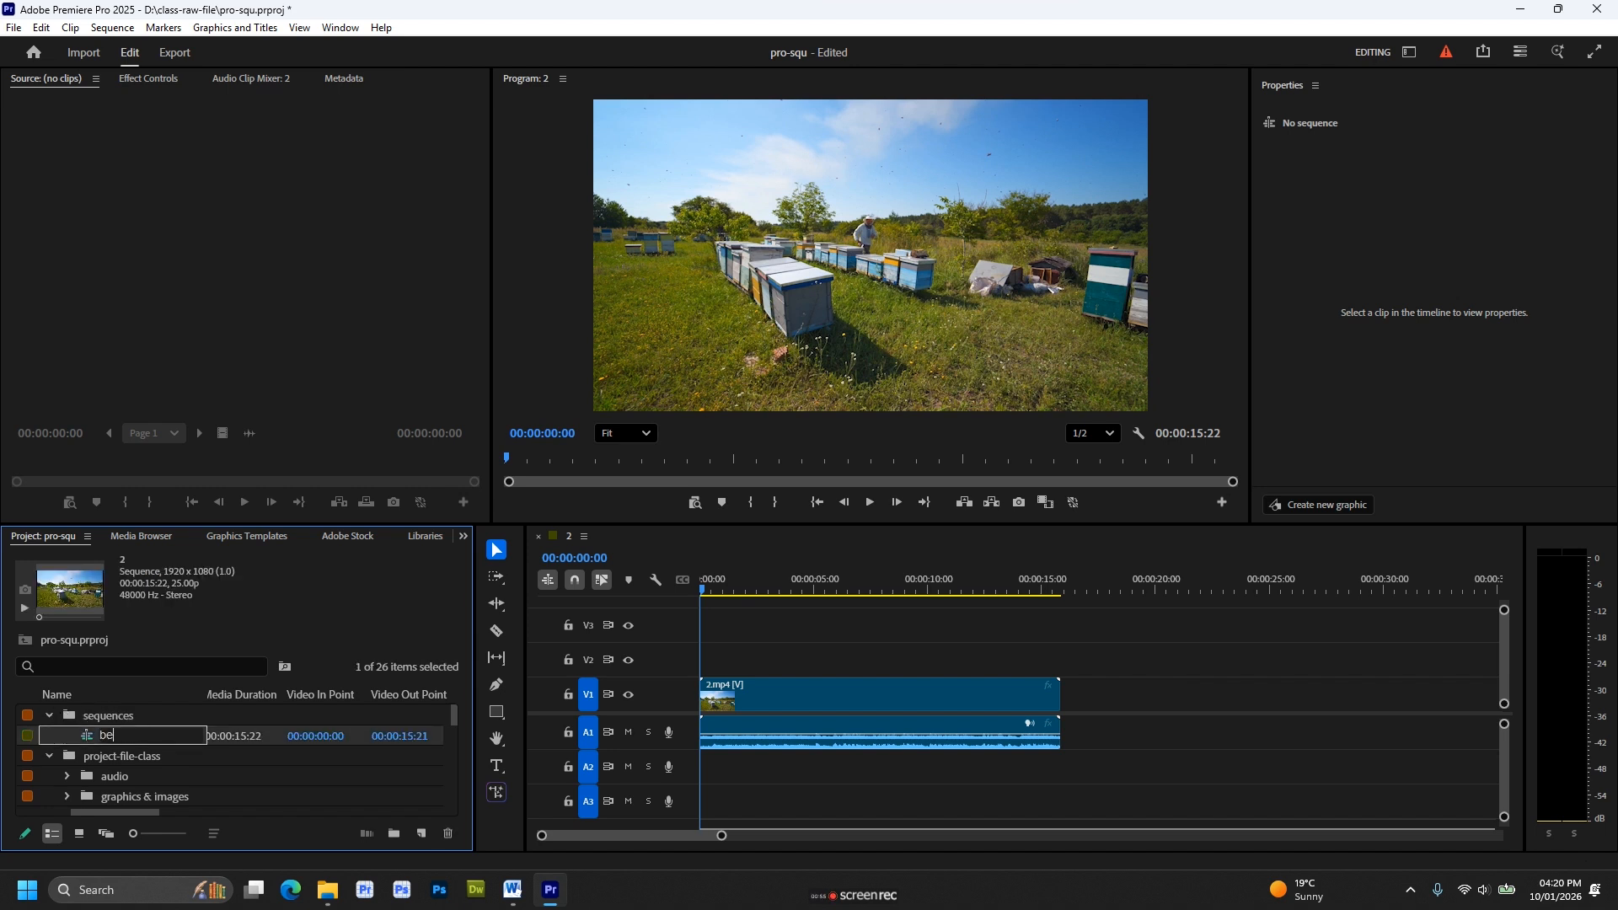
pyautogui.write('e-farming-1')
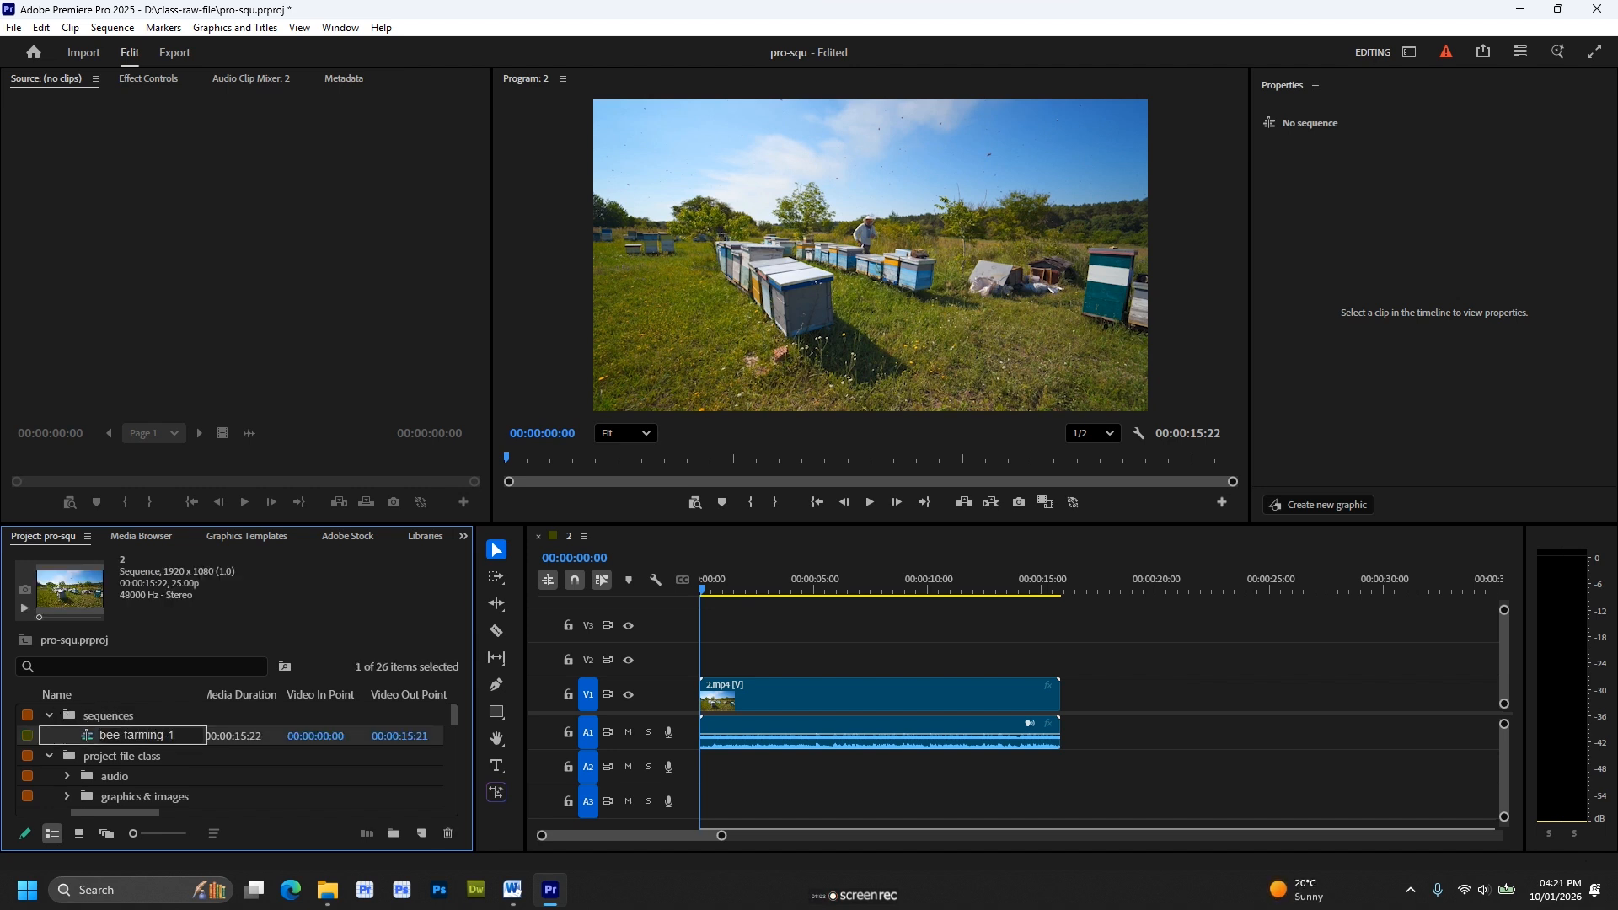
pyautogui.press('Tab')
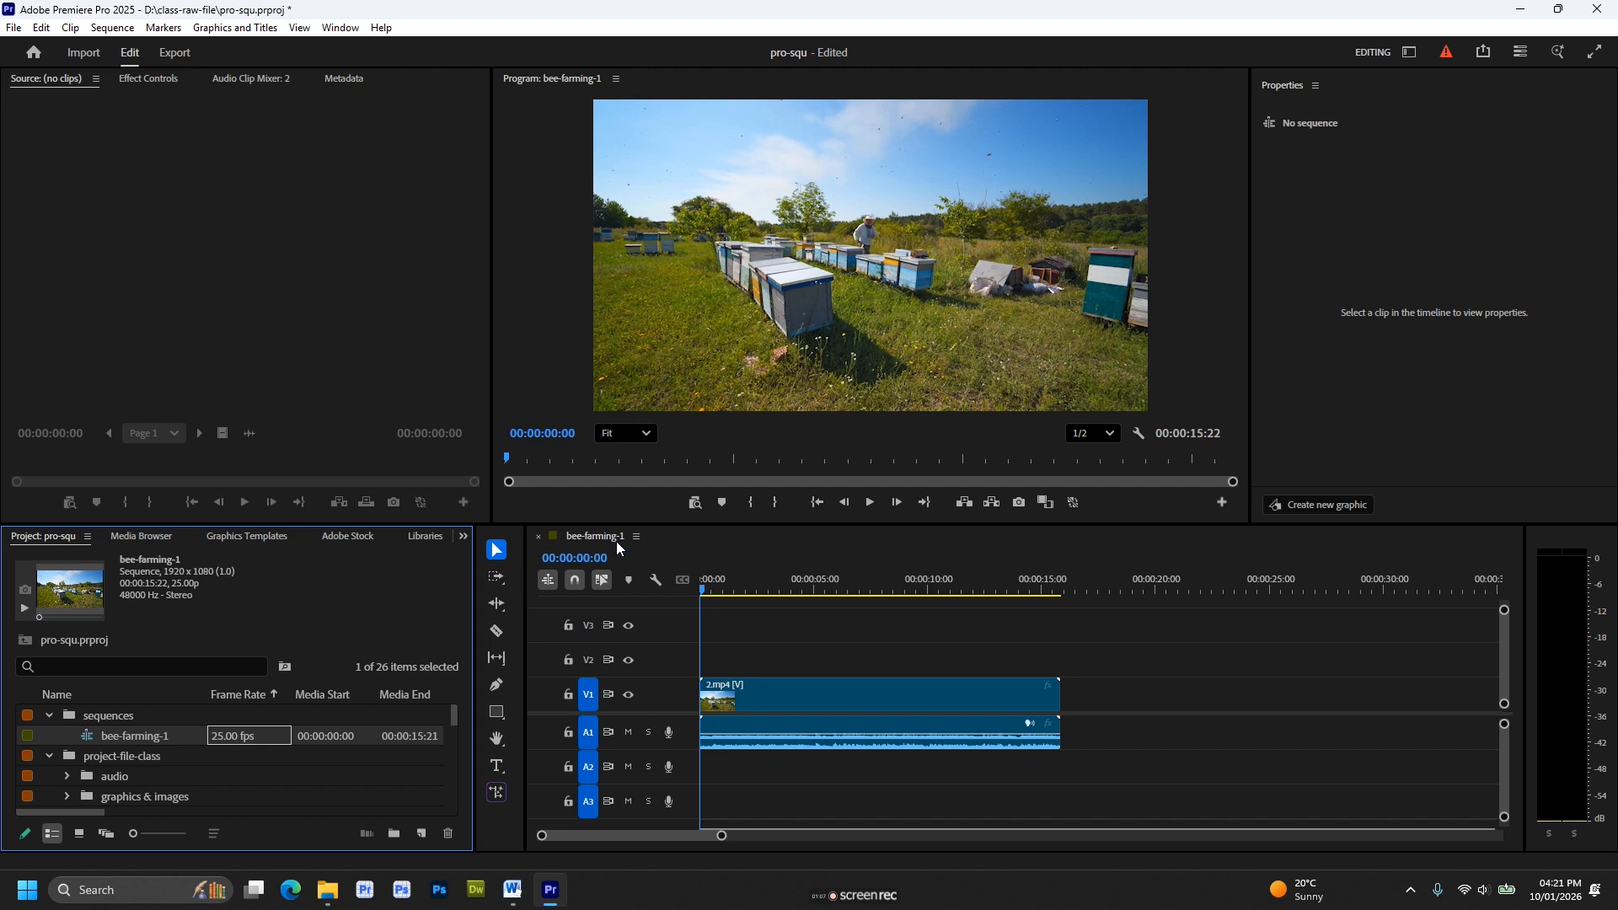
# Scrub through the clip in the bee-farming-1 timeline to its end and return the playhead to 00:00:00:00.
pyautogui.click(705, 590)
pyautogui.moveTo(706, 590); pyautogui.dragTo(1057, 634)
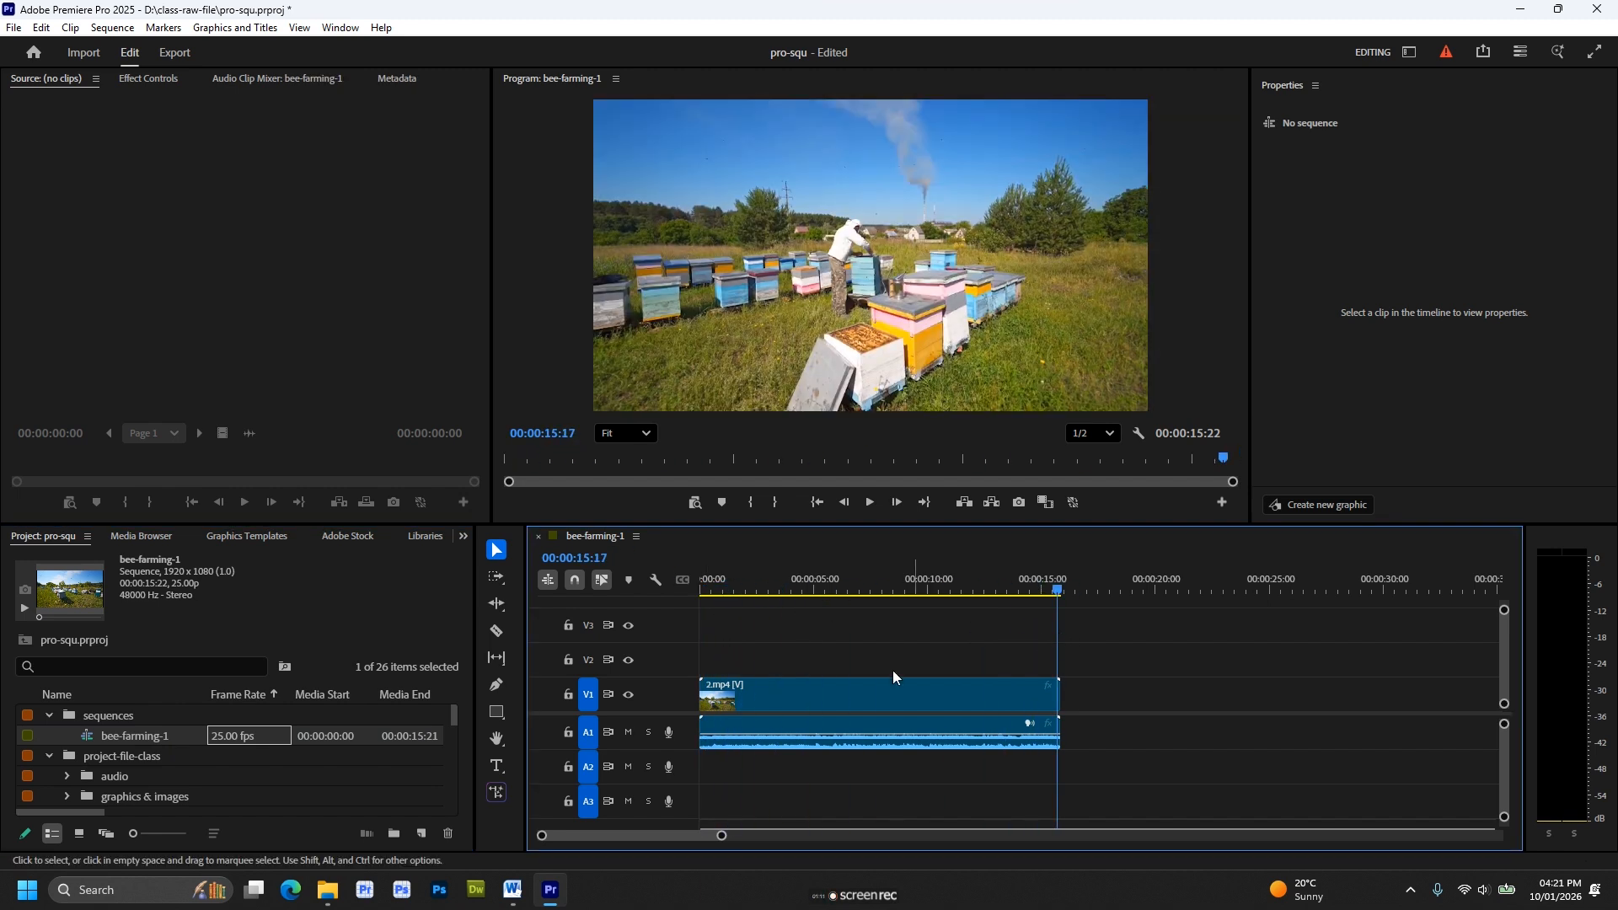
pyautogui.moveTo(715, 582); pyautogui.dragTo(685, 585)
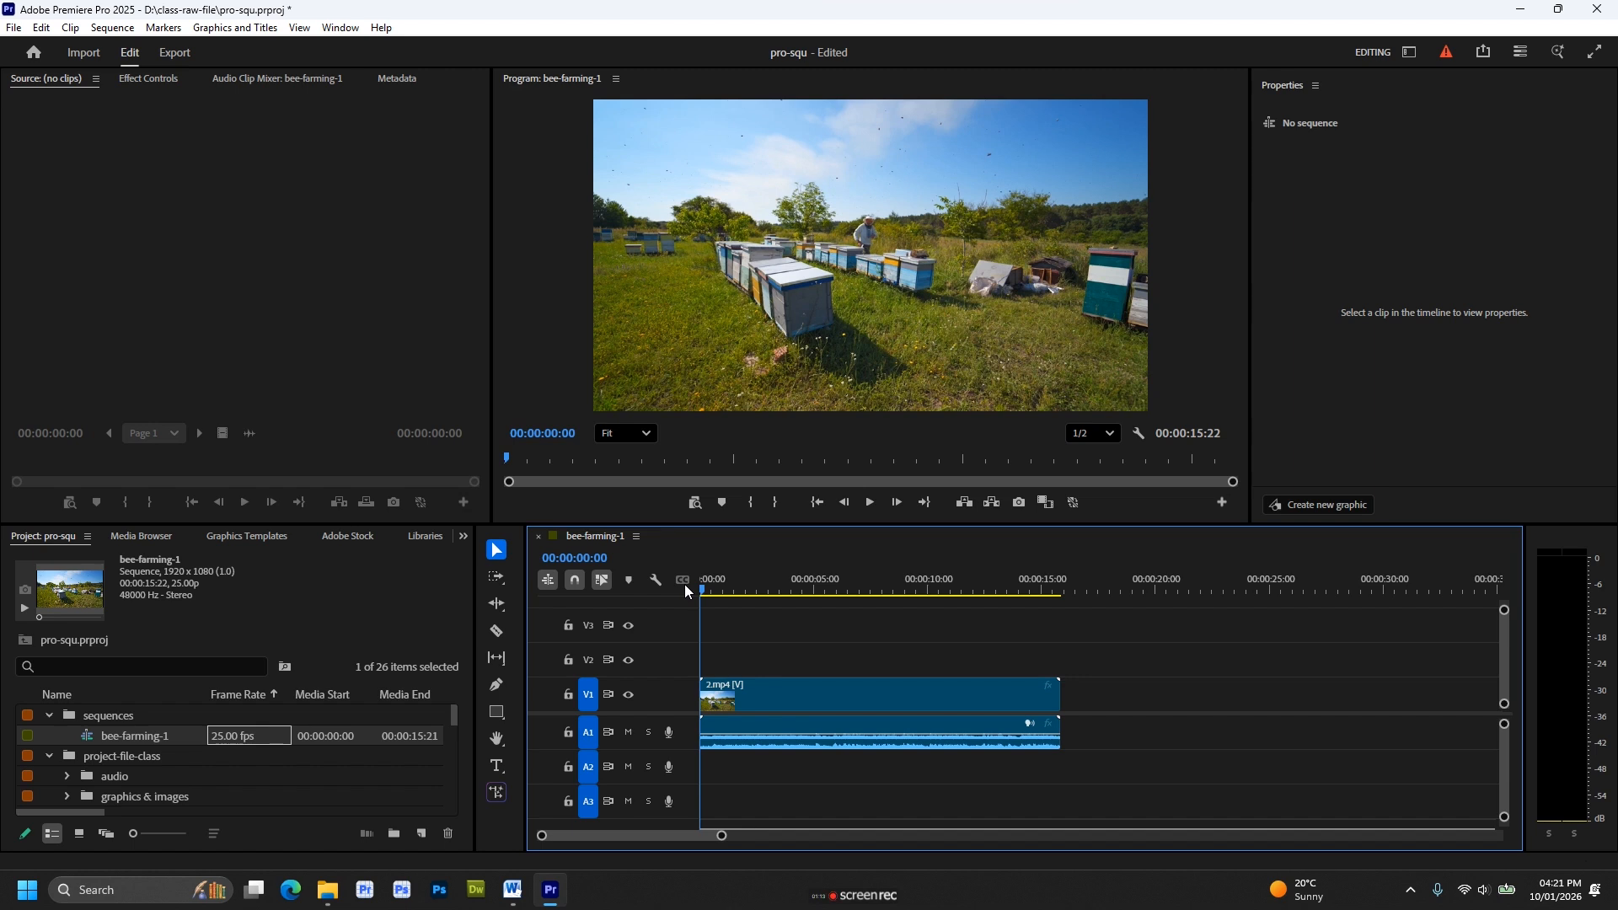
pyautogui.press('End')
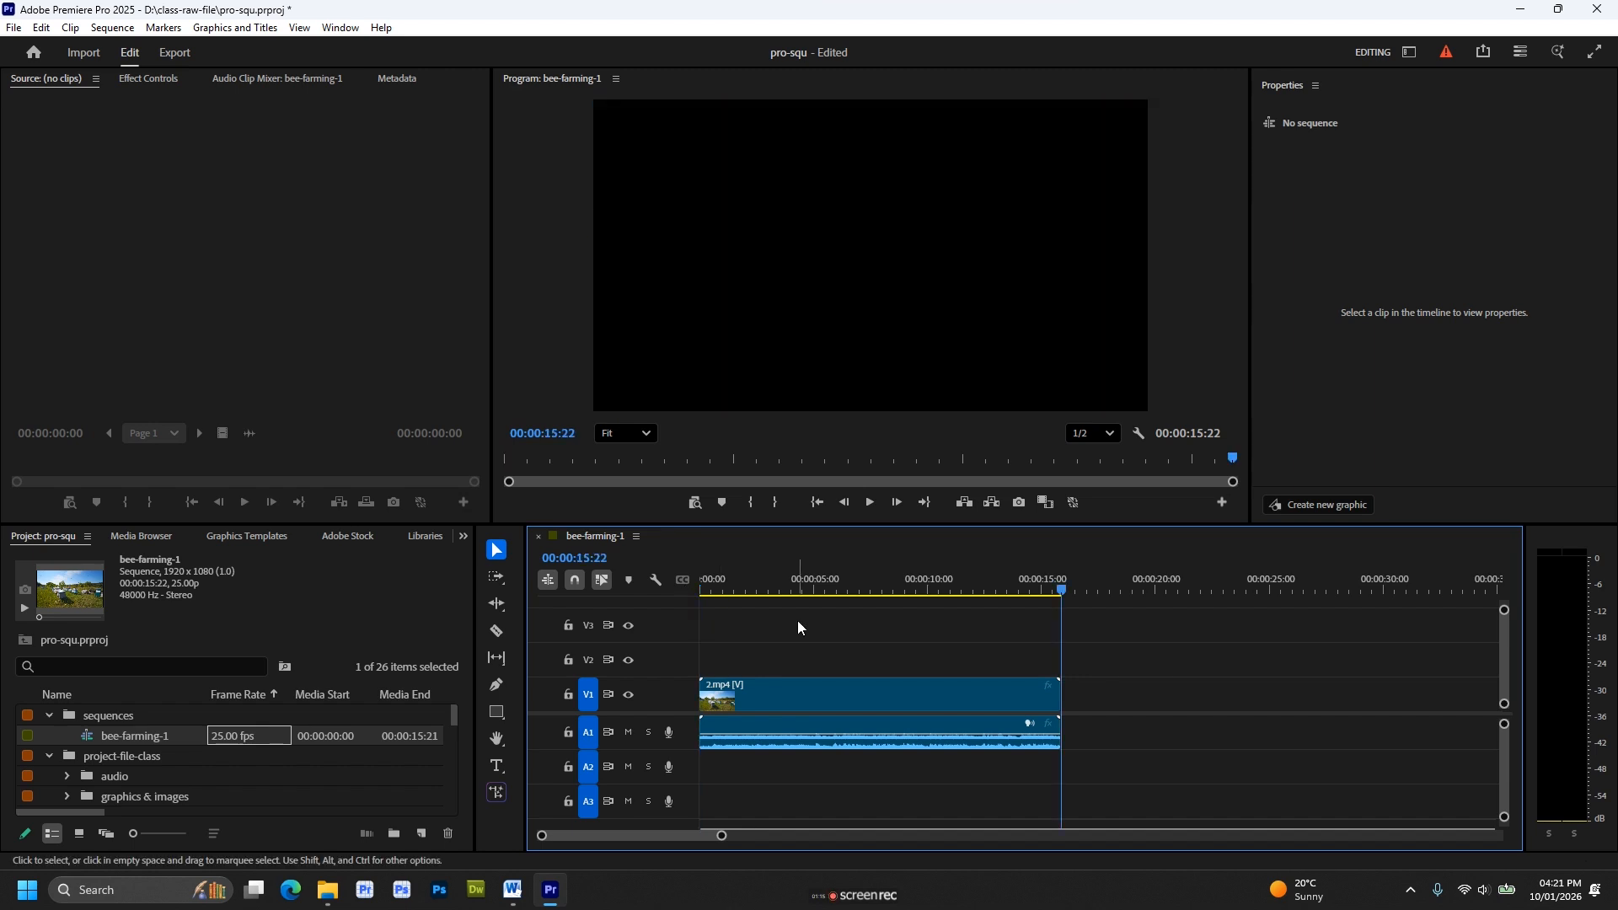
pyautogui.moveTo(1062, 590); pyautogui.dragTo(691, 590)
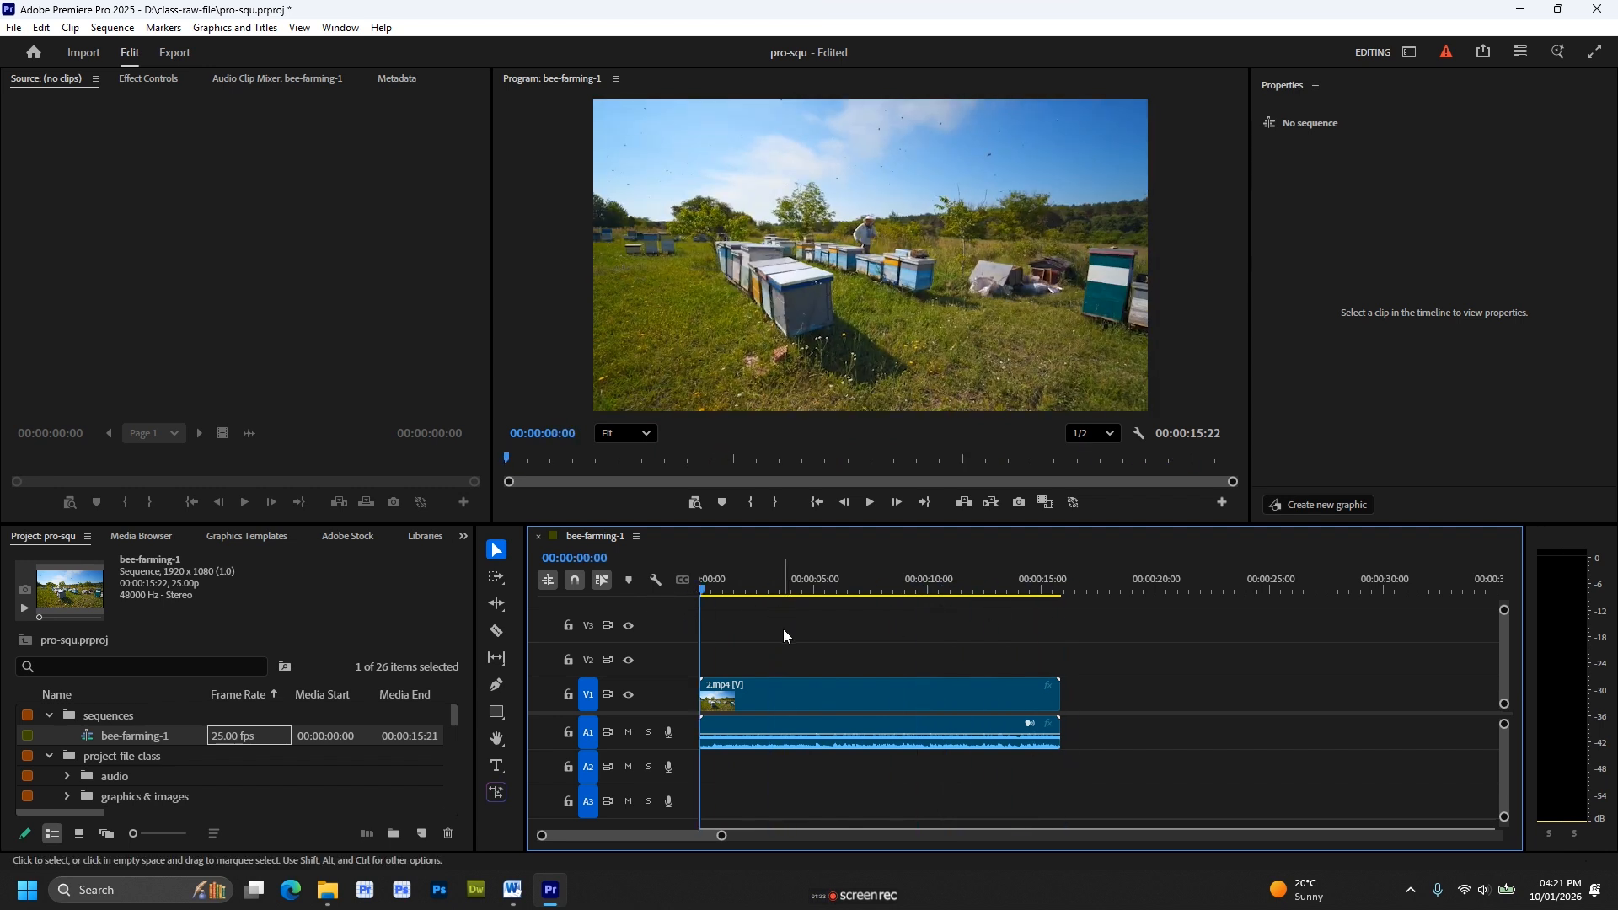
# Open the settings of the bee-farming-1 sequence, choose the Custom editing mode and look through the timebase options.
pyautogui.click(443, 592)
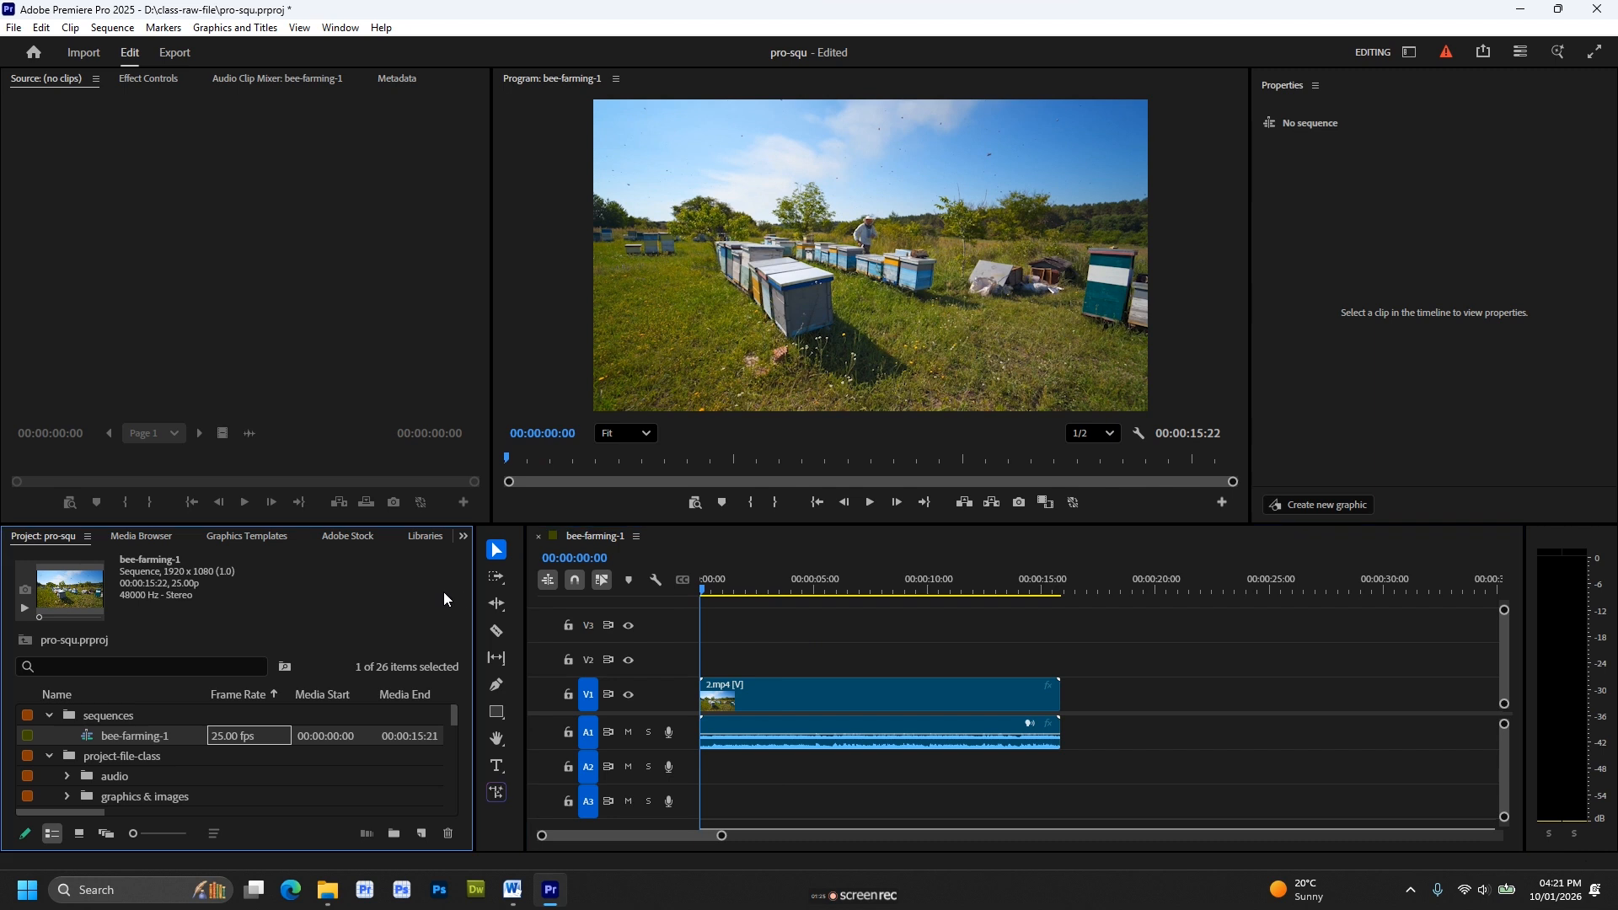
pyautogui.click(116, 29)
pyautogui.click(137, 47)
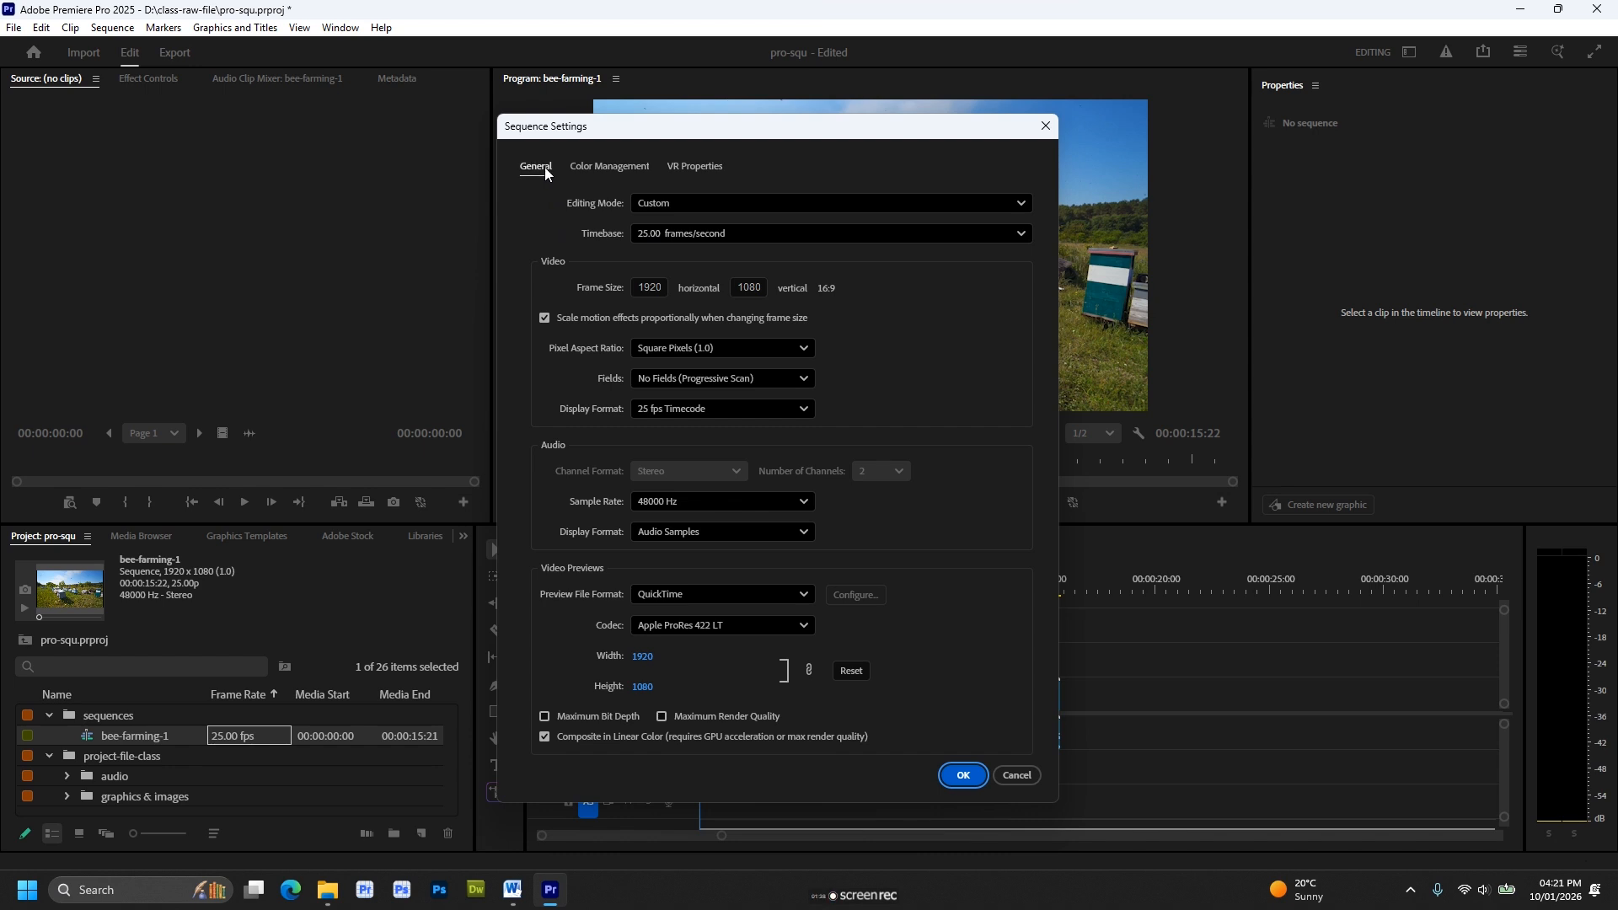
pyautogui.click(693, 204)
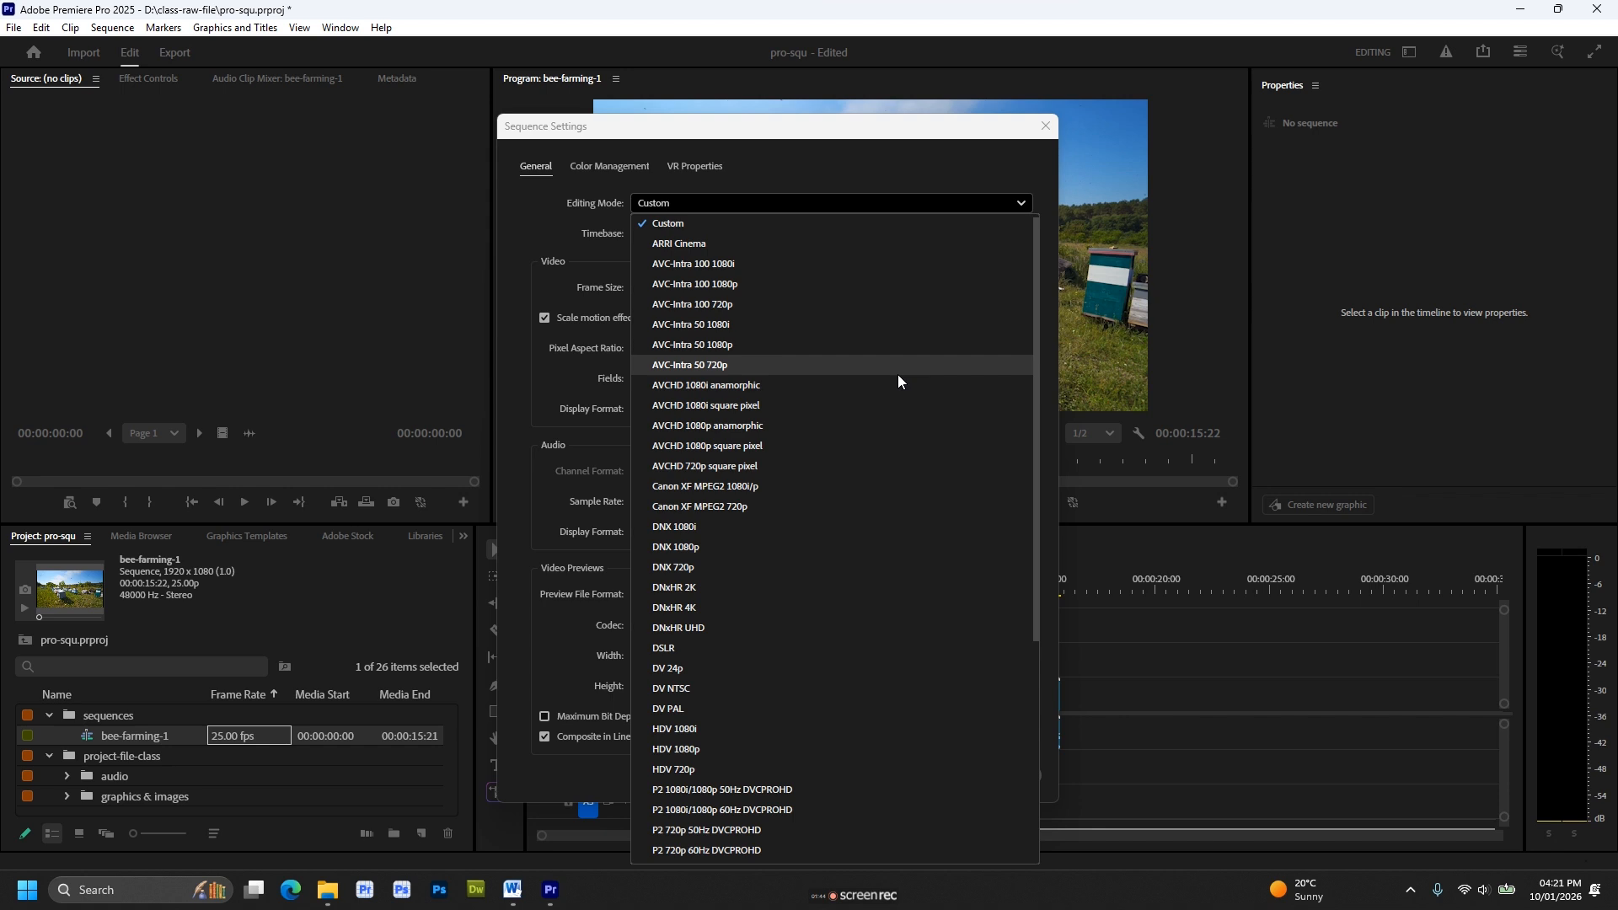
pyautogui.click(833, 225)
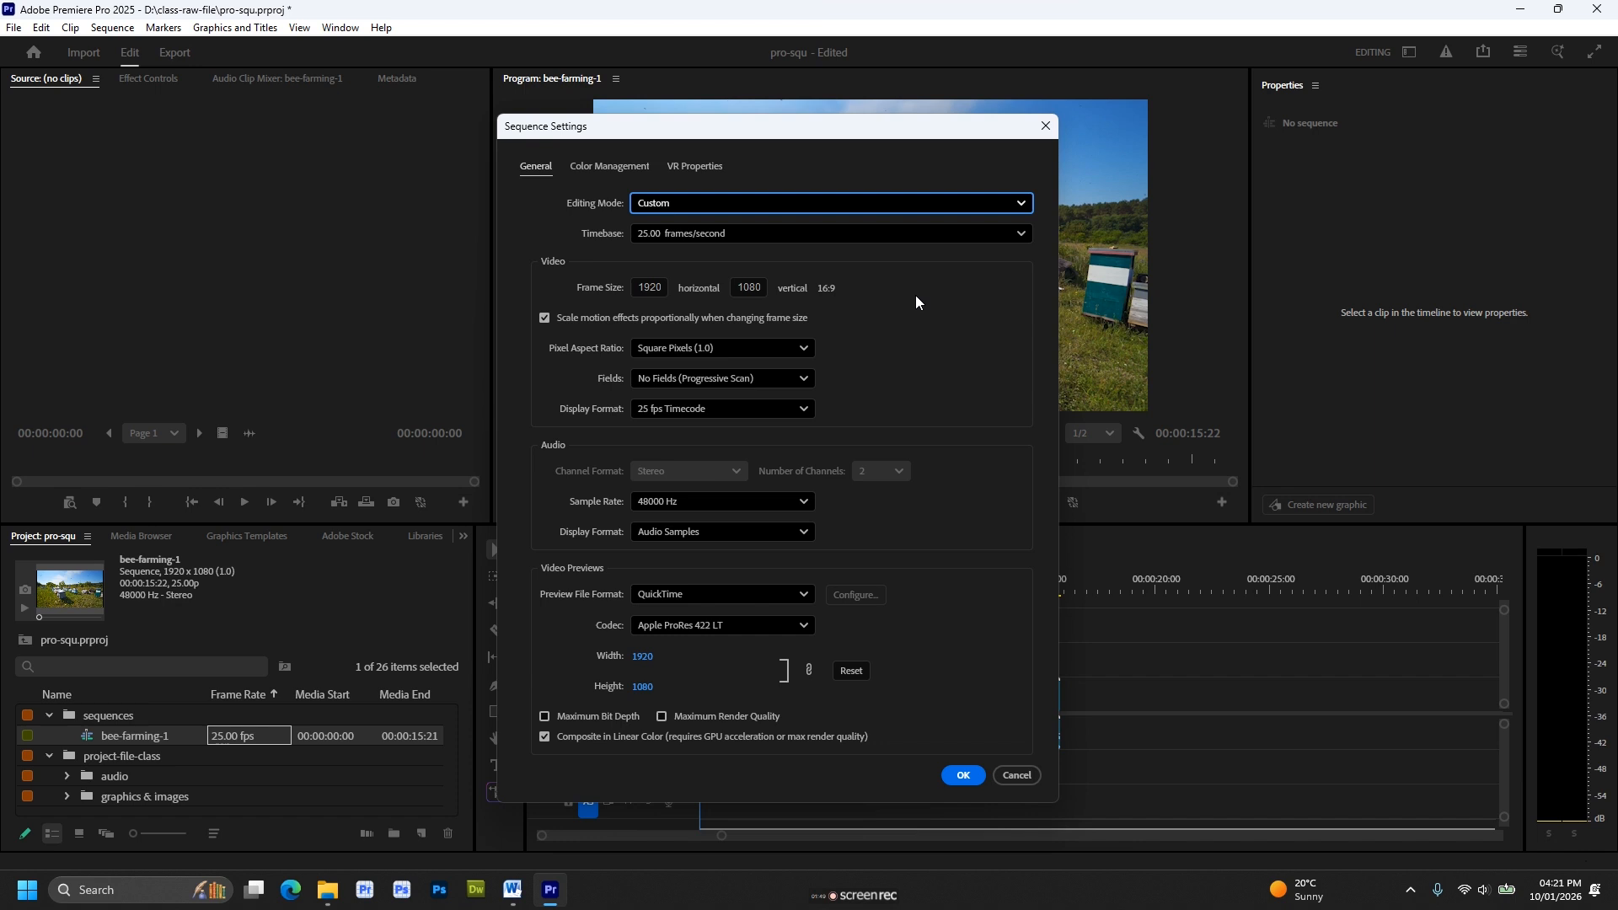
pyautogui.click(876, 233)
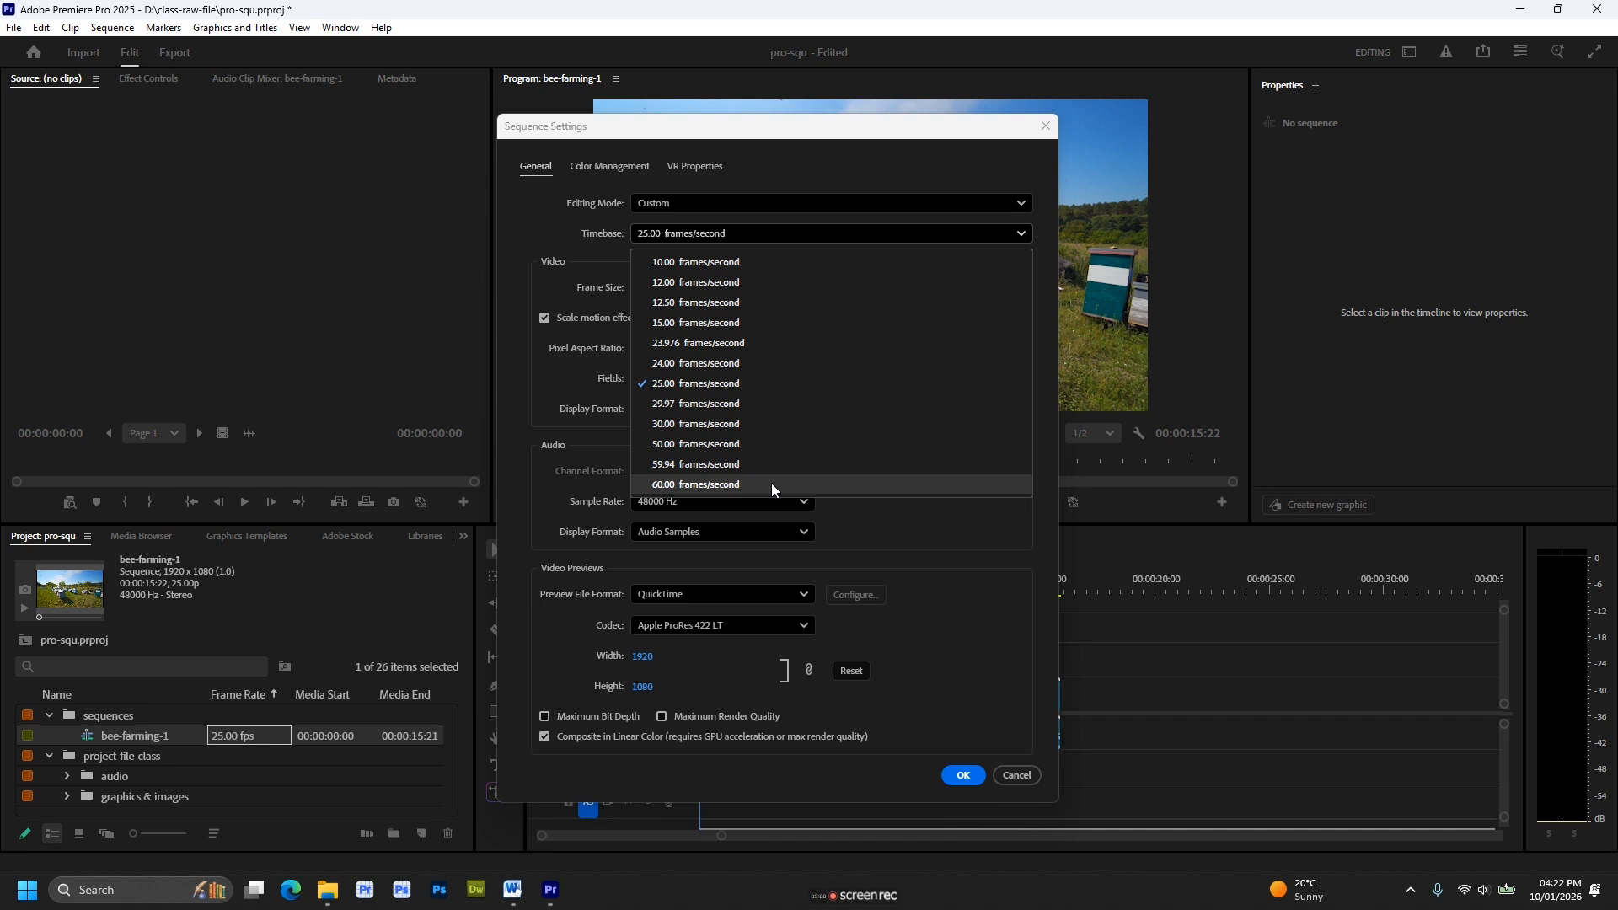
pyautogui.click(1037, 261)
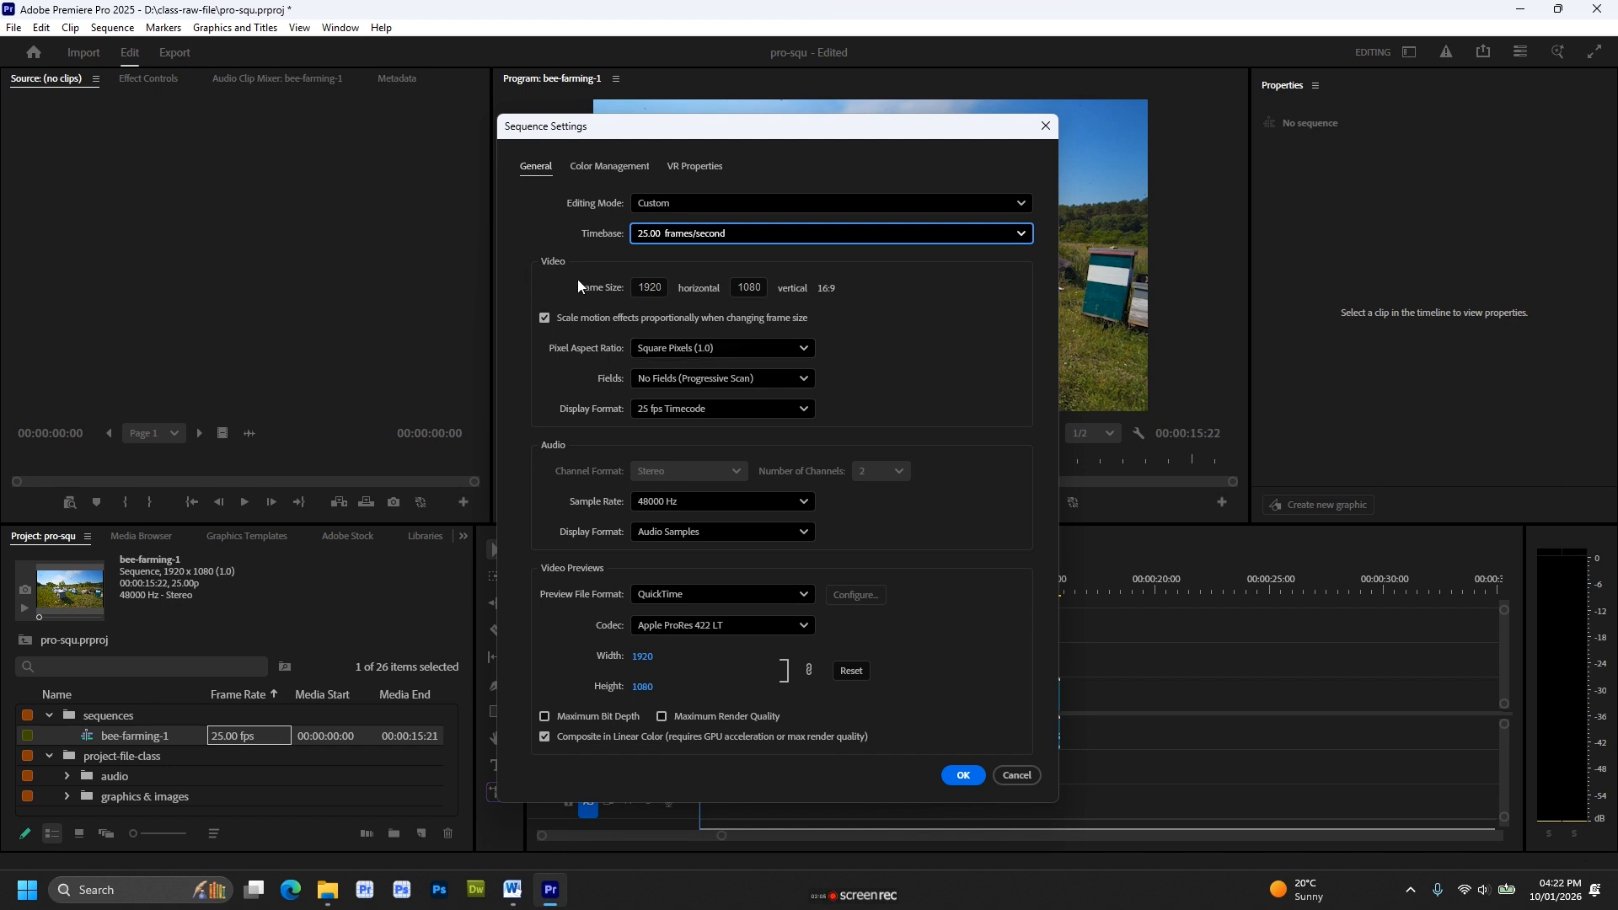
# Review the sequence's frame size fields and video options, choosing Square Pixels (1.0), No Fields (Progressive Scan) and 25 fps Timecode.
pyautogui.click(650, 288)
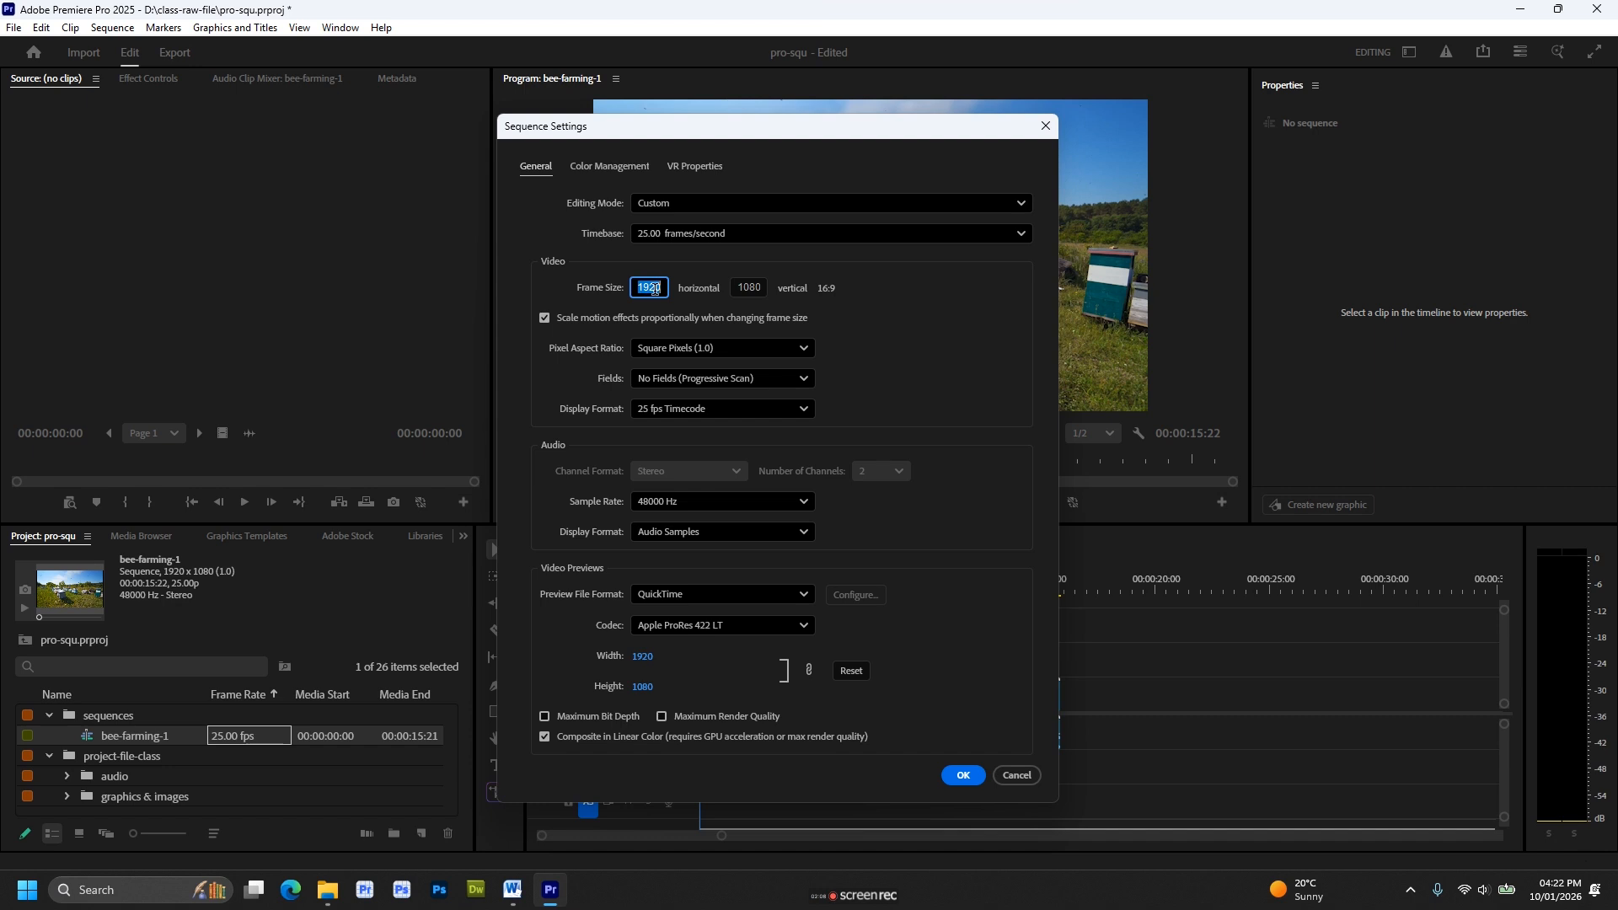
pyautogui.click(740, 287)
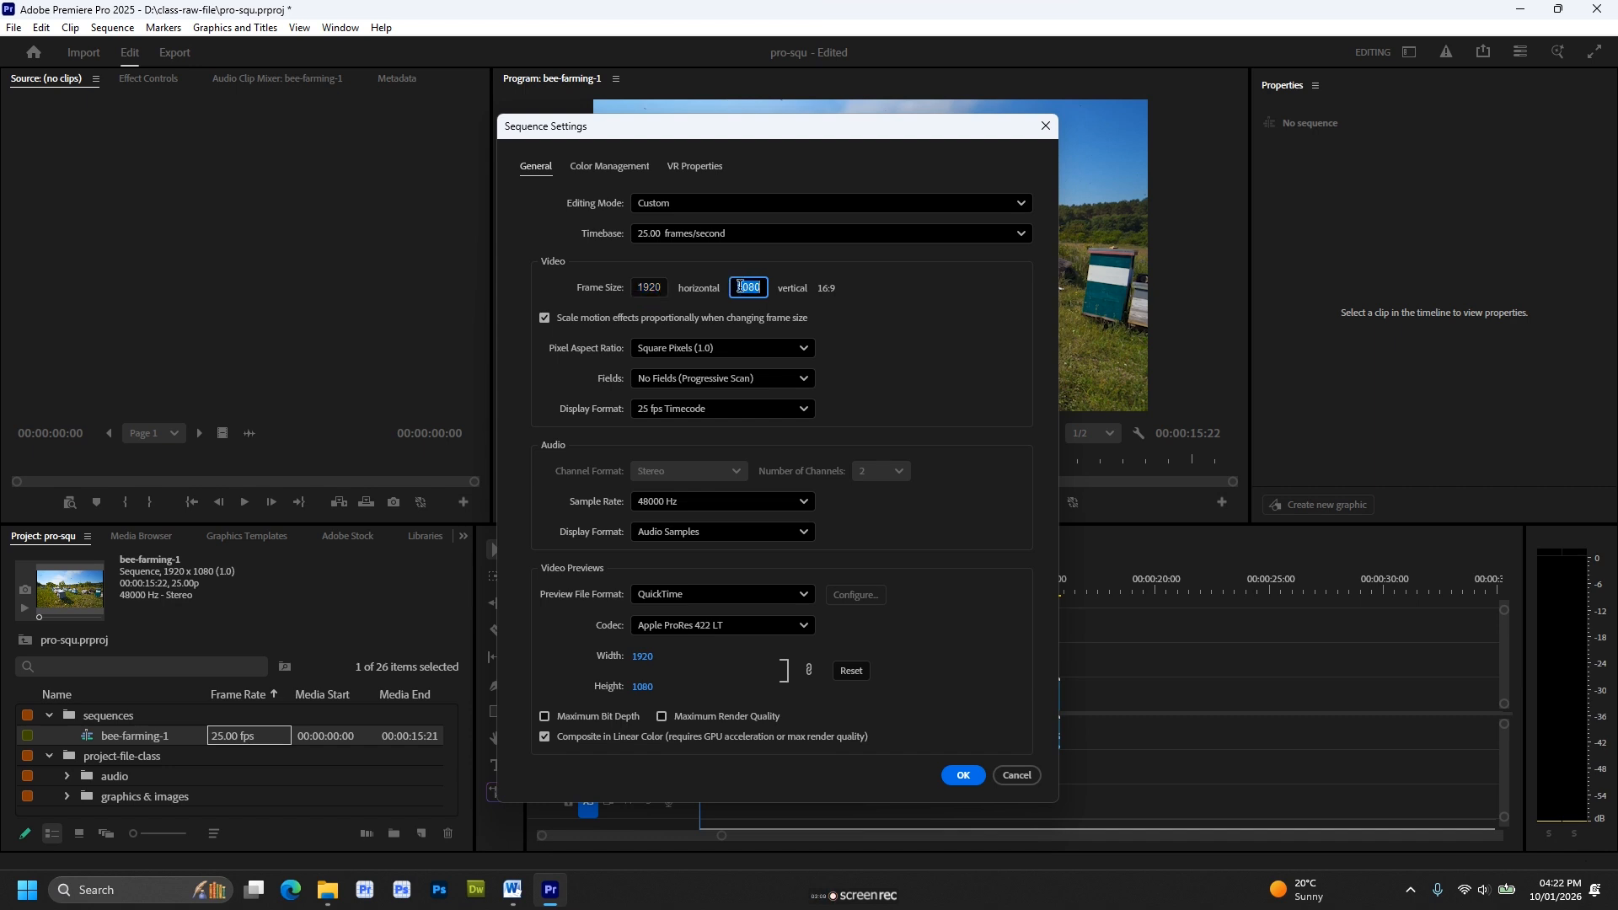
pyautogui.click(856, 296)
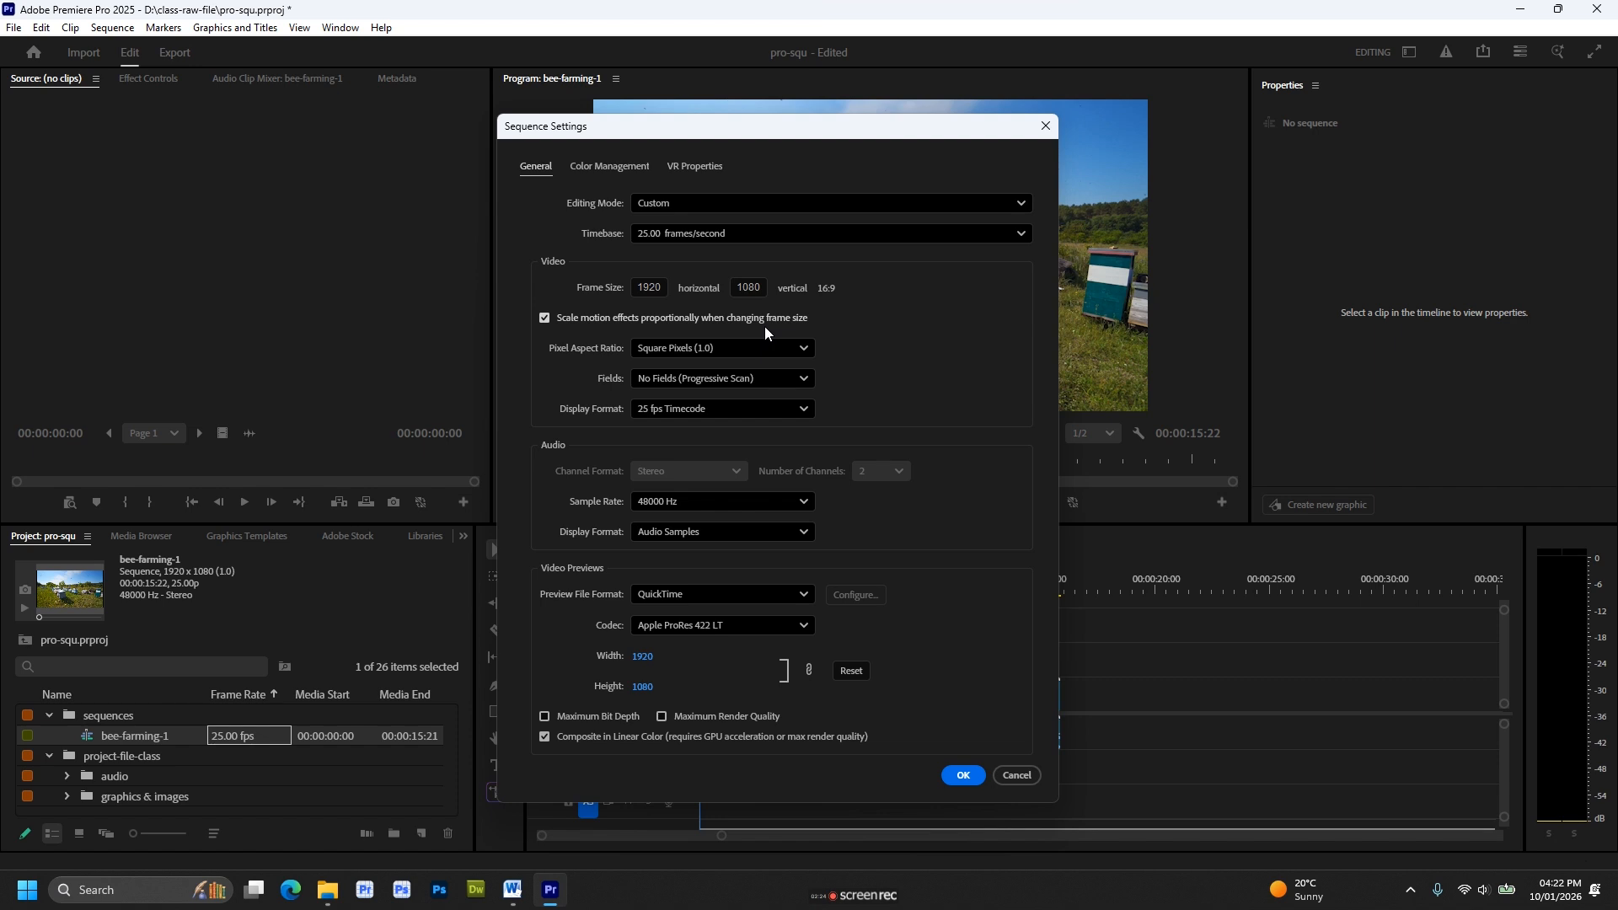
pyautogui.click(647, 351)
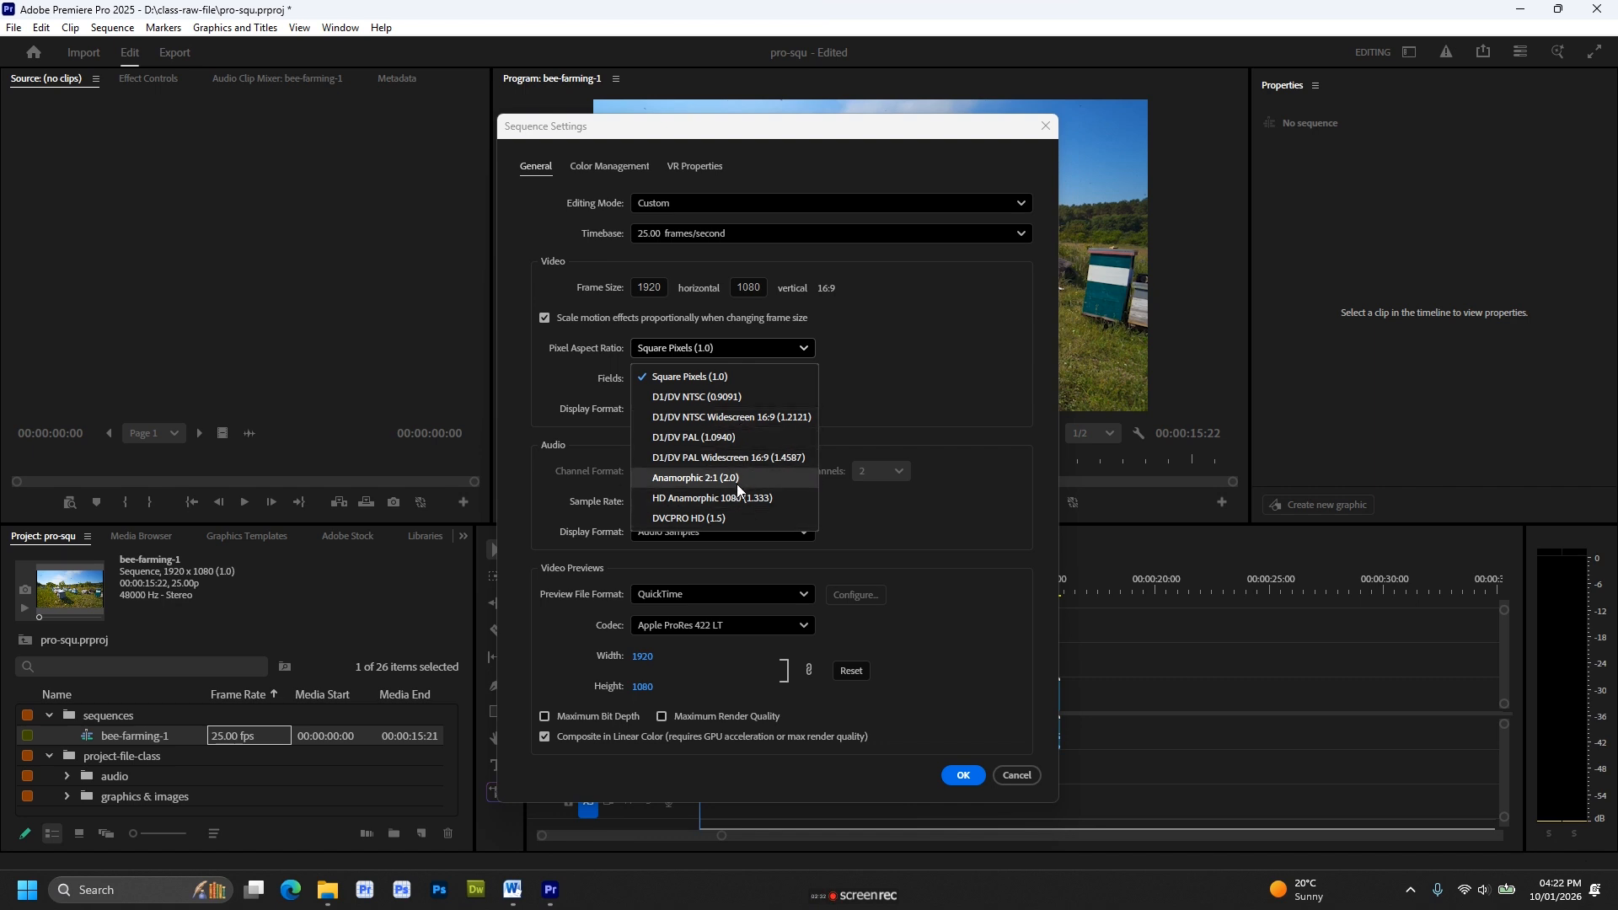
pyautogui.click(772, 381)
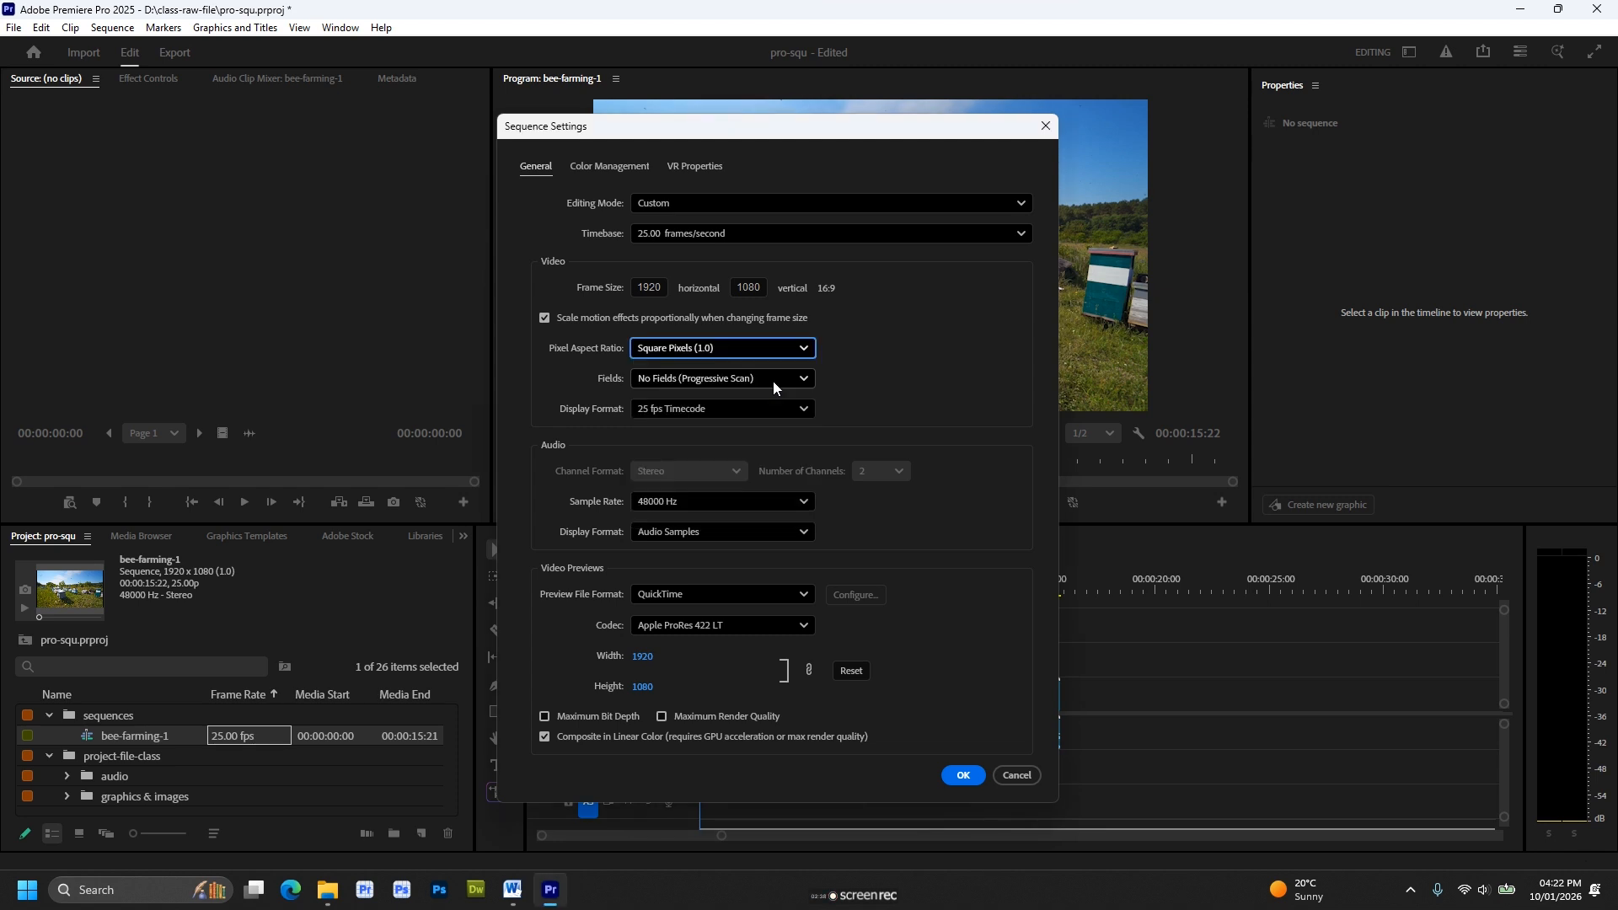
pyautogui.click(761, 384)
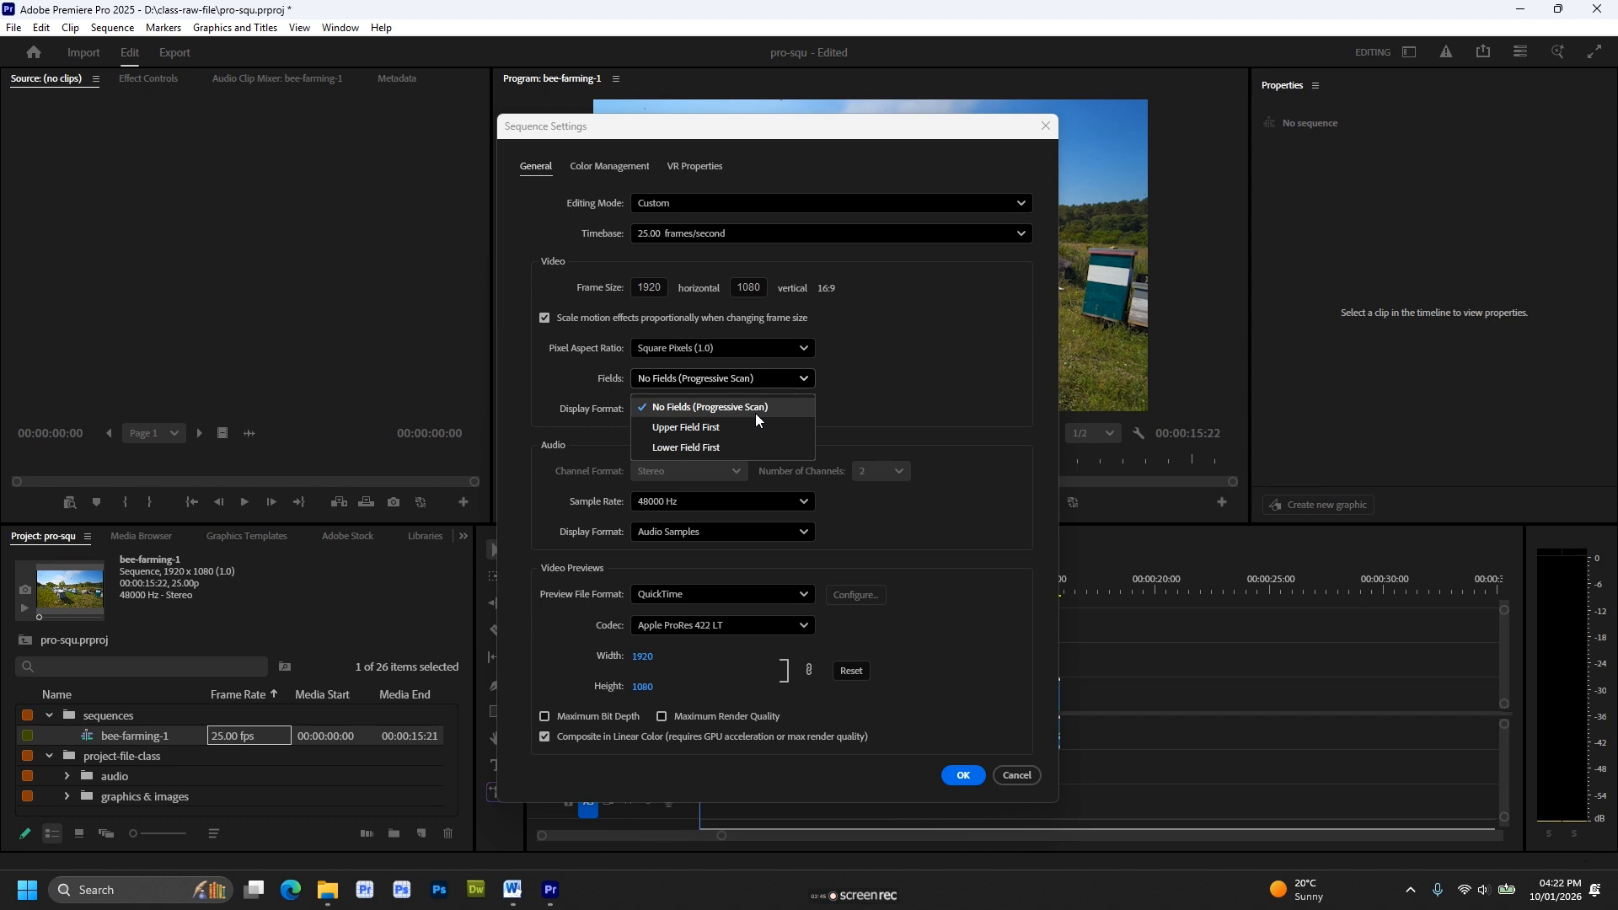
pyautogui.click(755, 413)
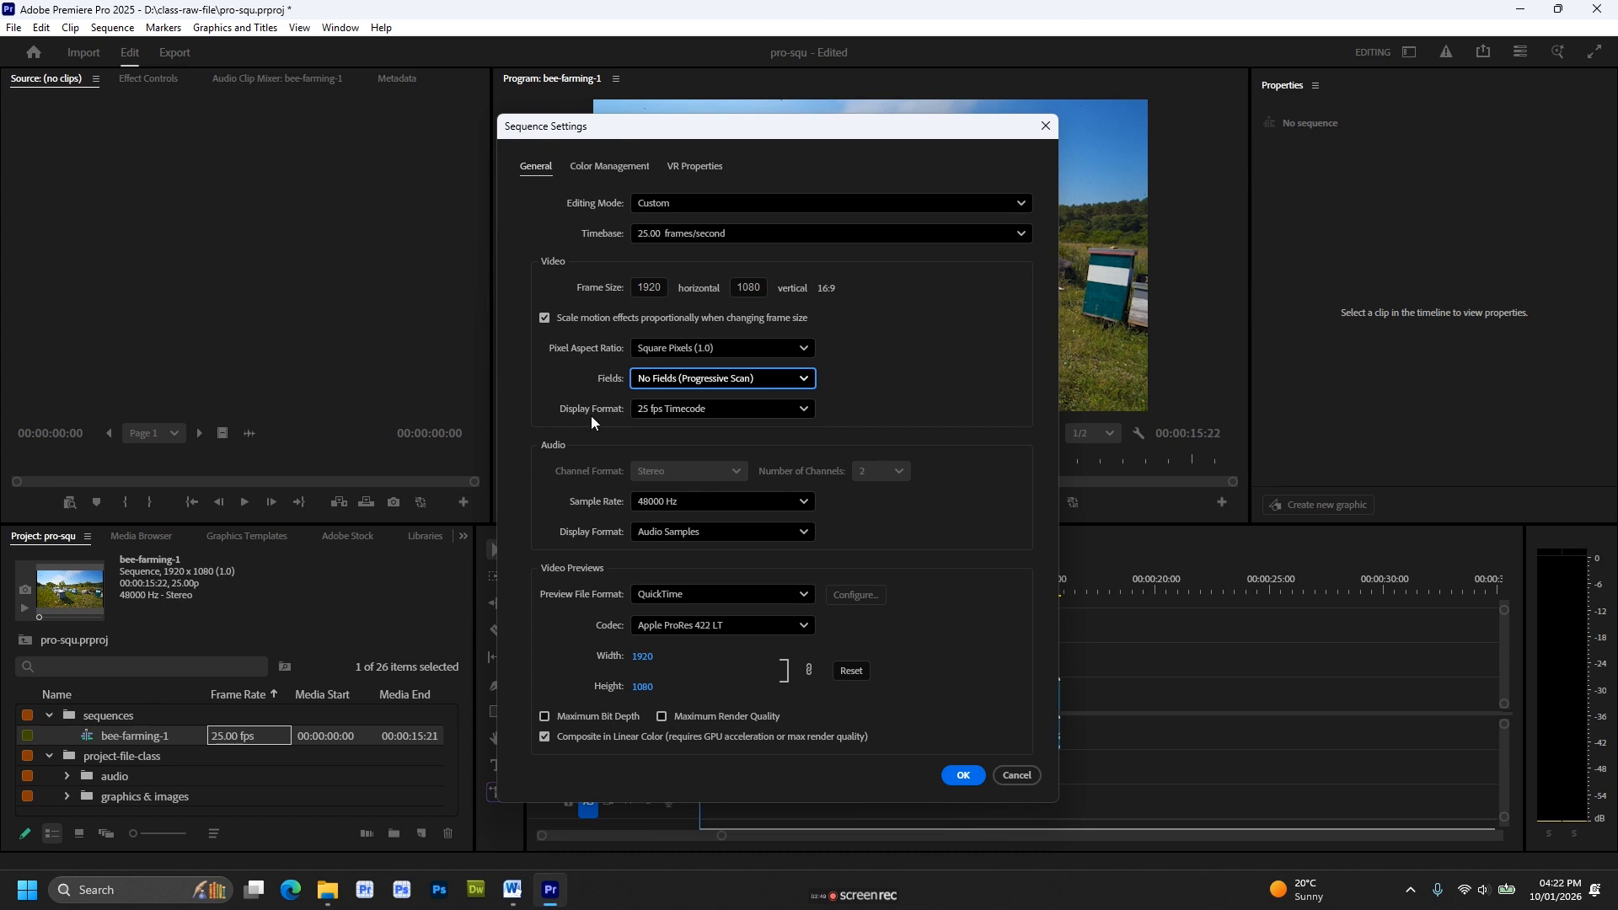
pyautogui.click(702, 415)
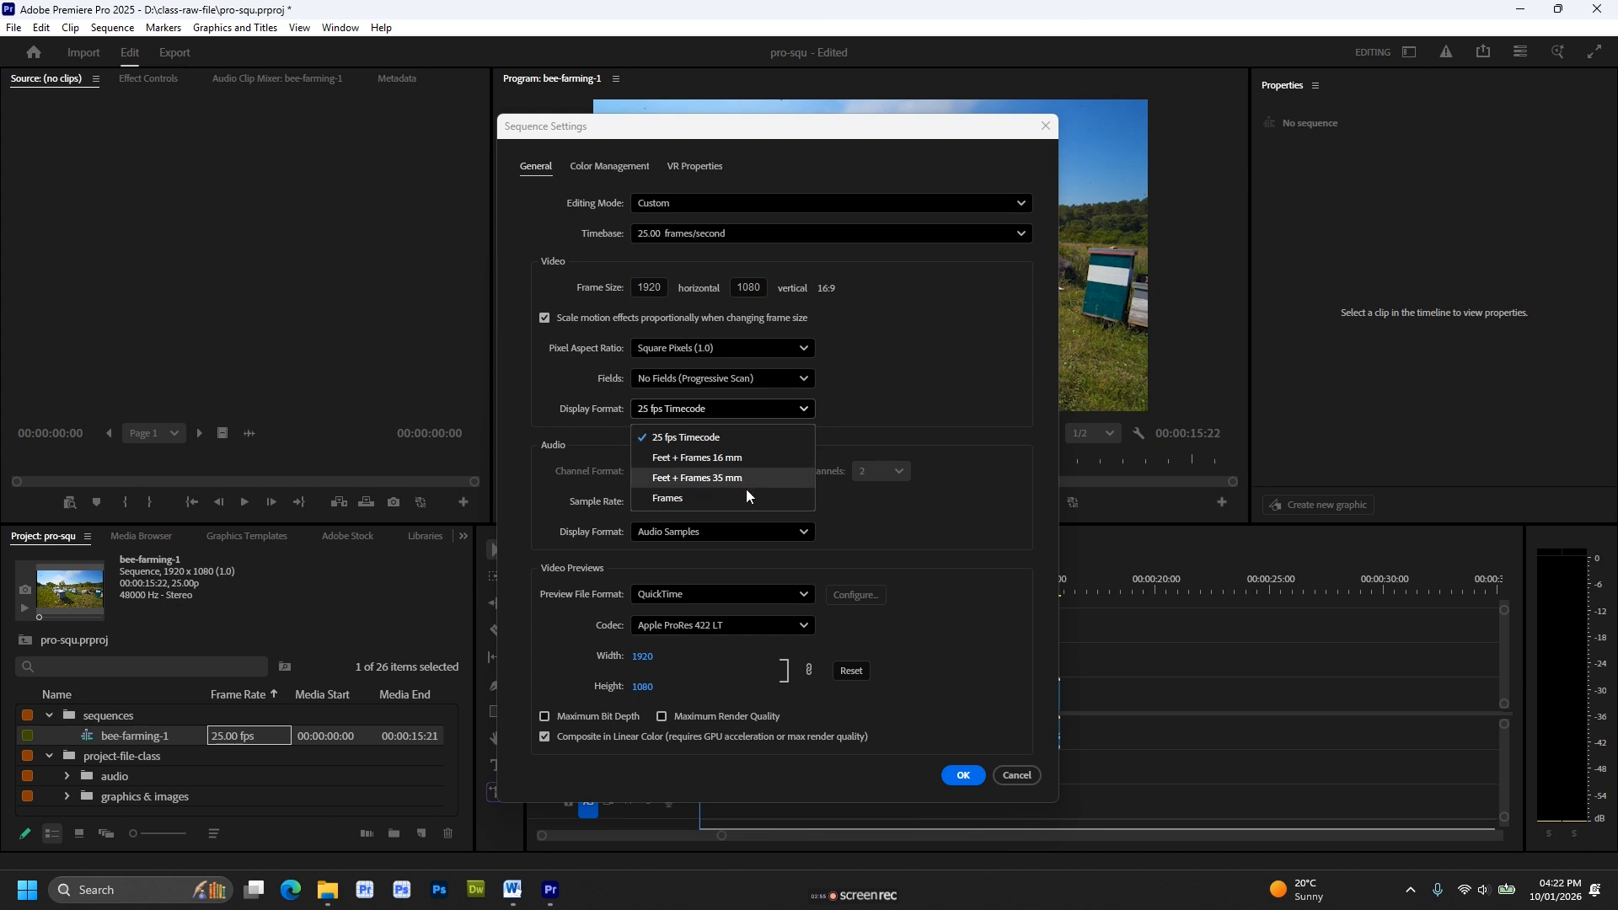
pyautogui.click(750, 442)
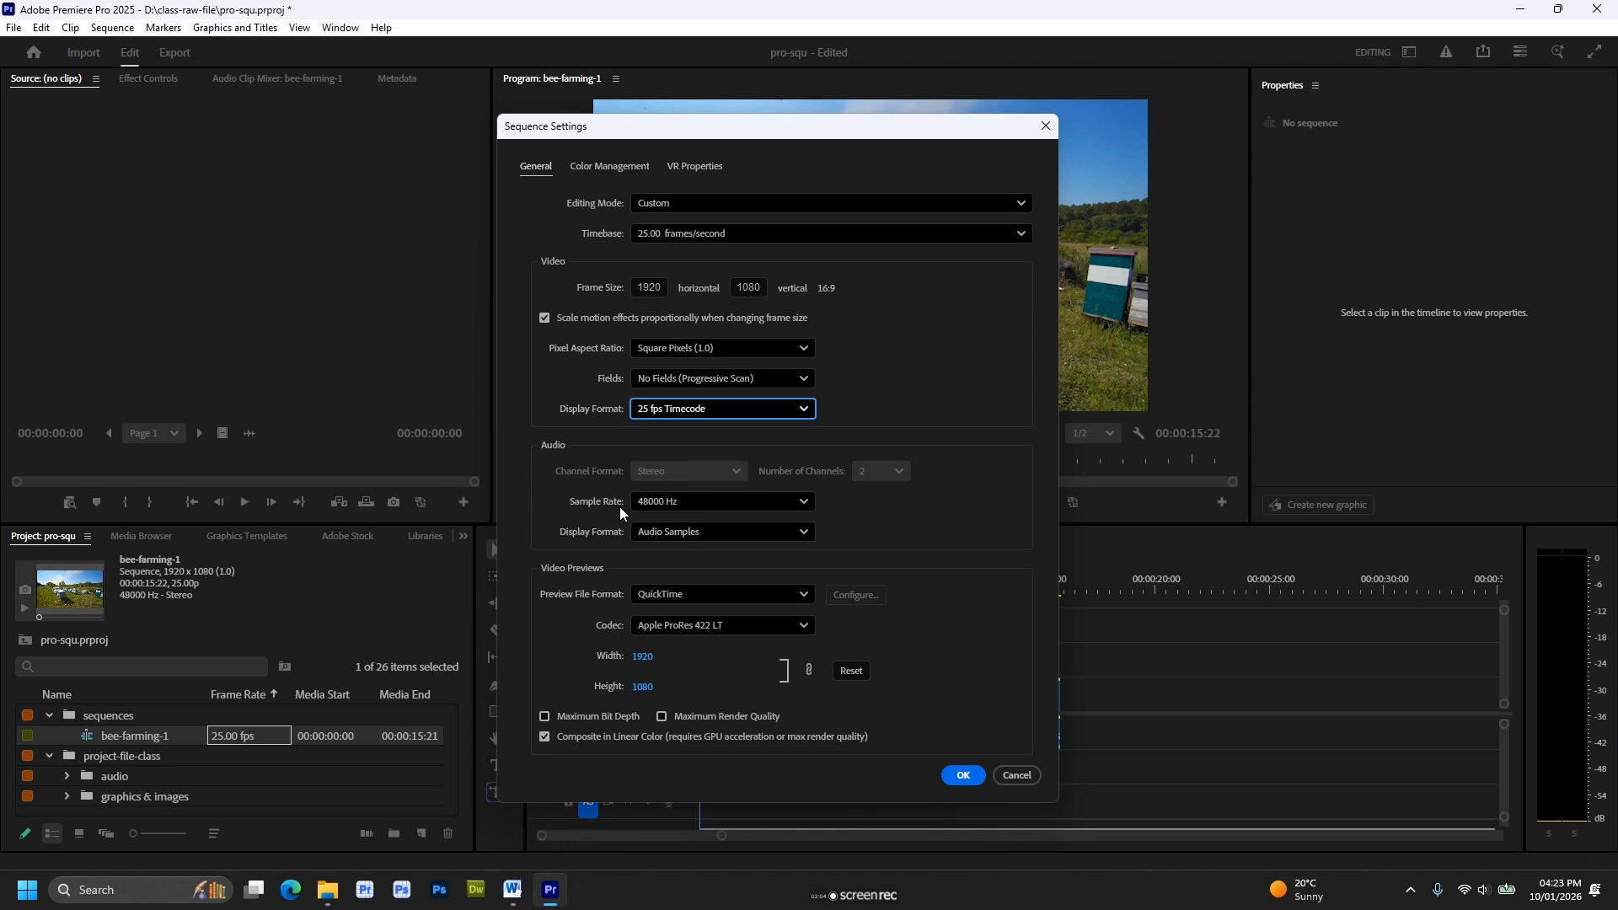
# Review the sequence's audio options, choosing a 48000 Hz sample rate and the Audio Samples display format.
pyautogui.click(726, 503)
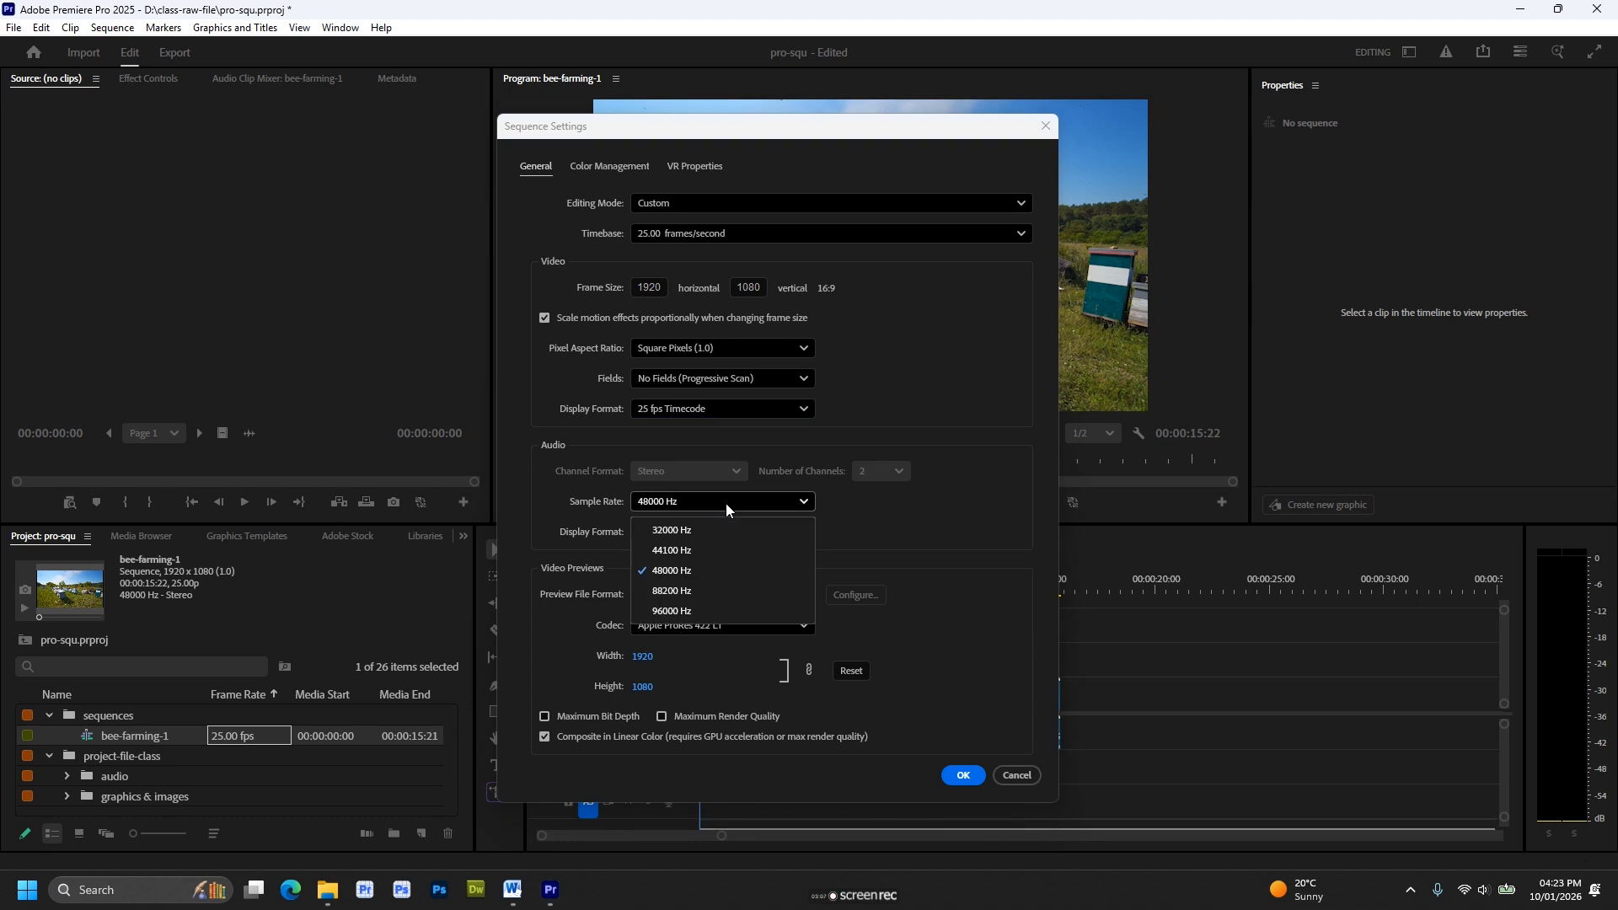
pyautogui.click(703, 576)
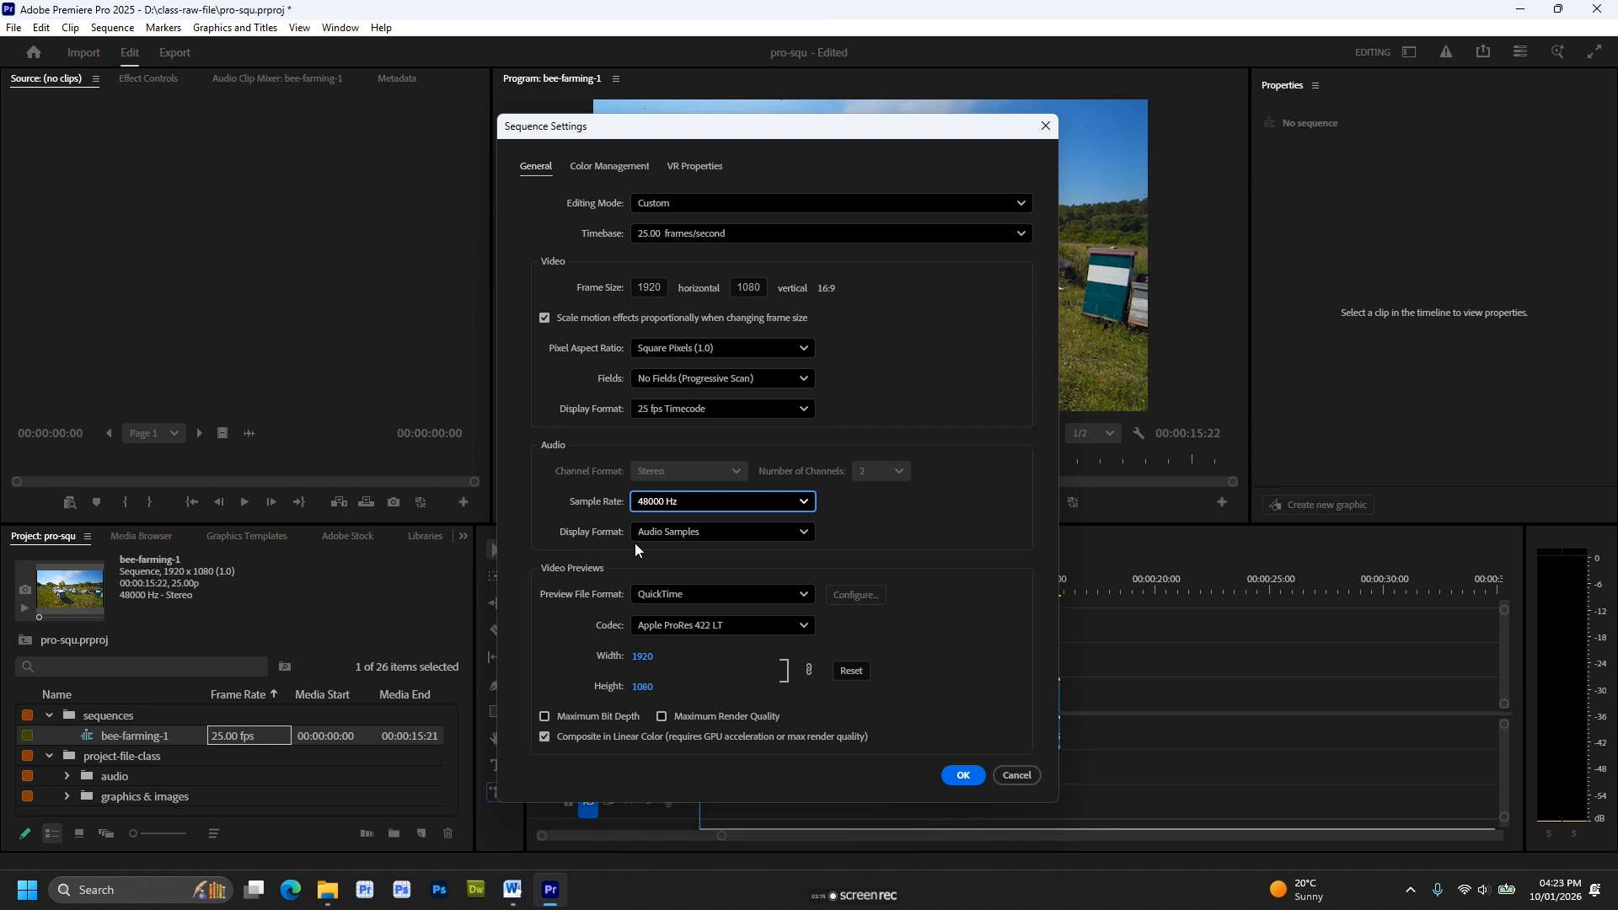
pyautogui.click(711, 533)
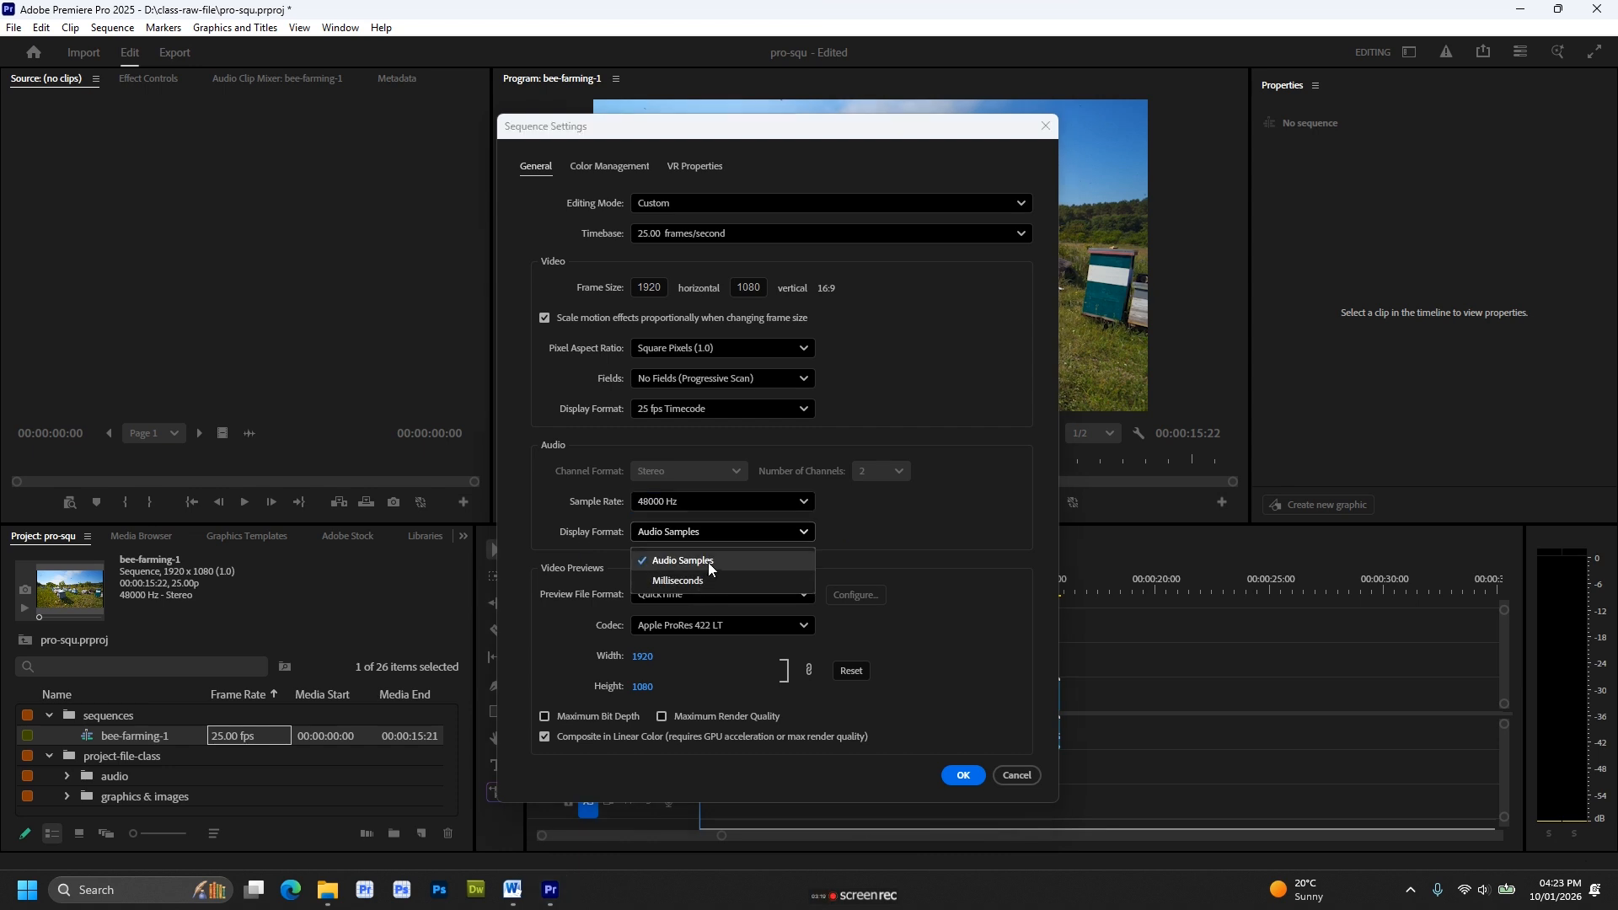
pyautogui.click(709, 563)
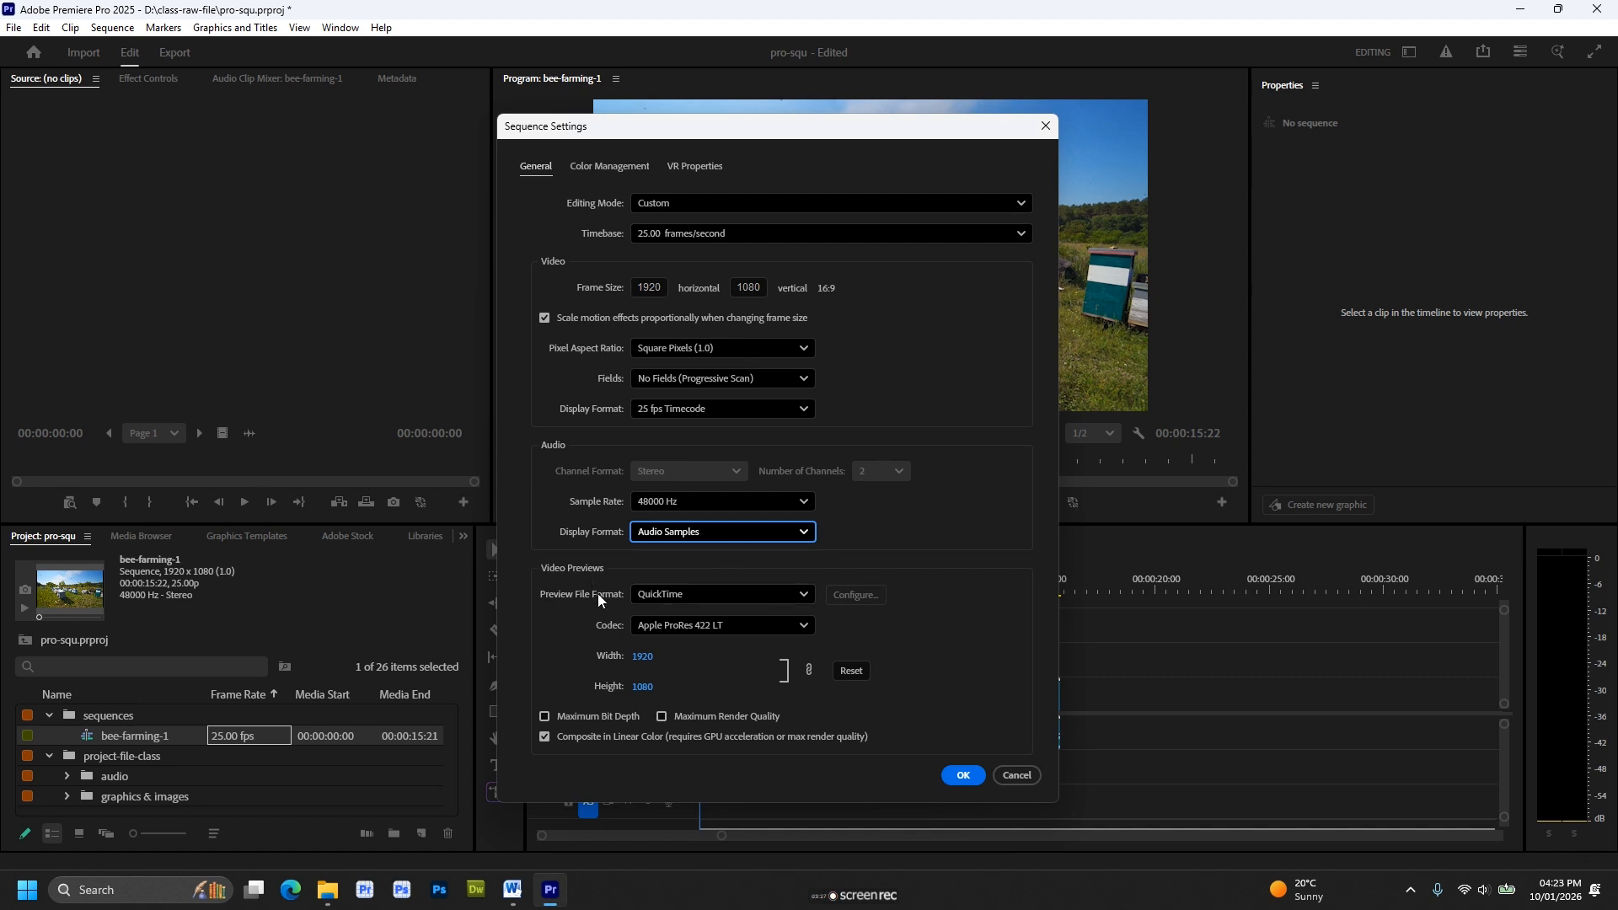
# Review the video preview options, choosing QuickTime with the Apple ProRes 422 LT codec, and accept the sequence settings.
pyautogui.click(725, 598)
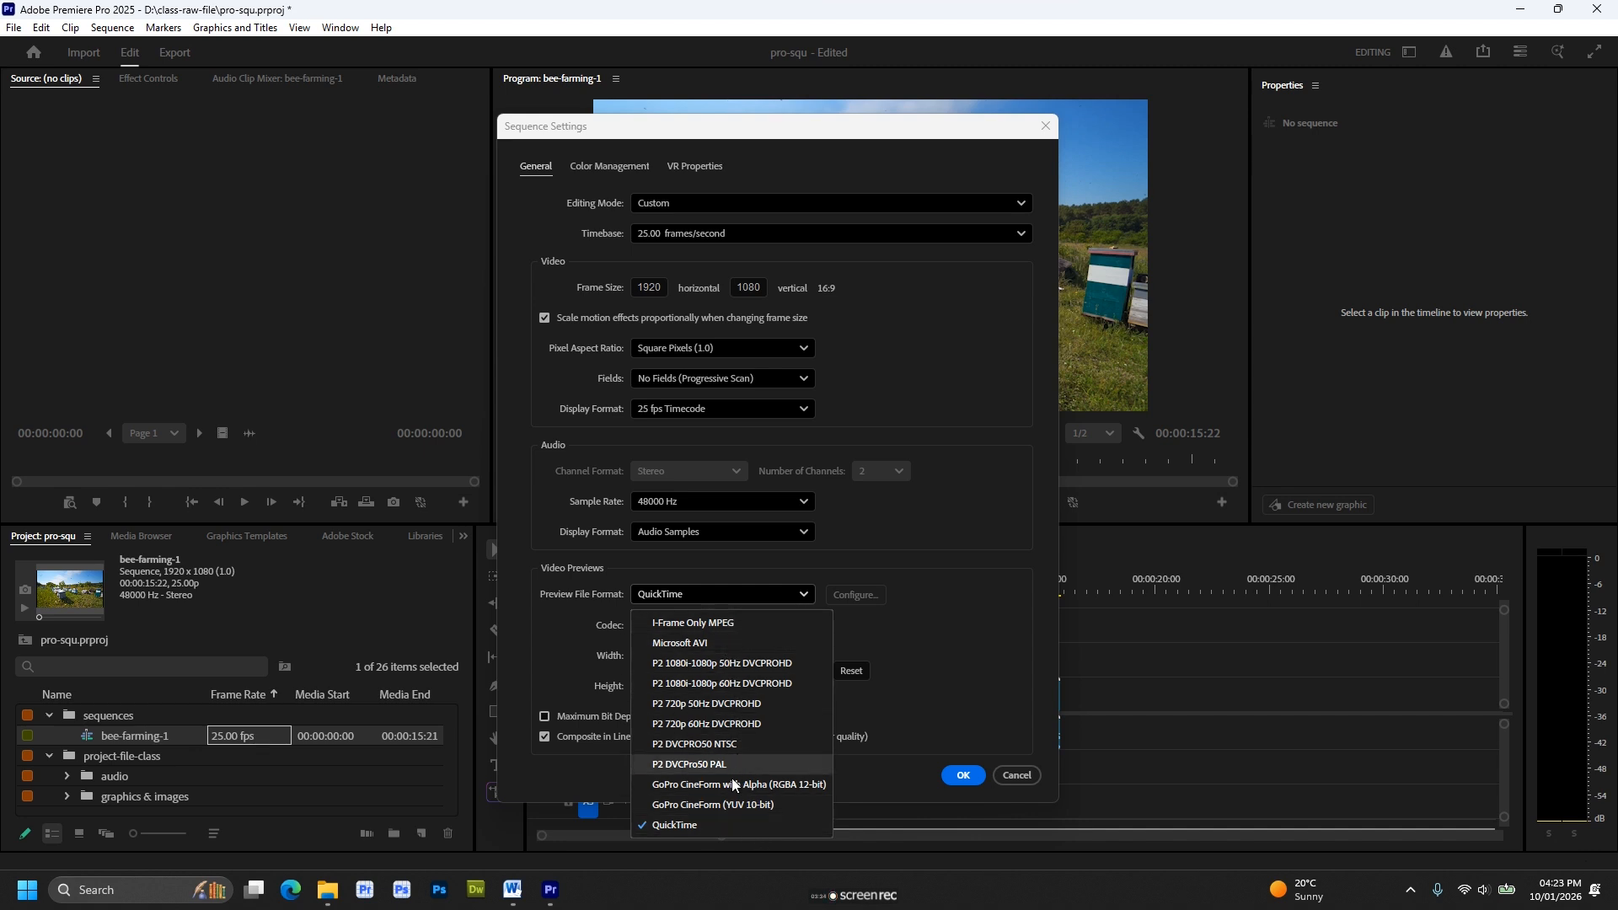
pyautogui.click(722, 822)
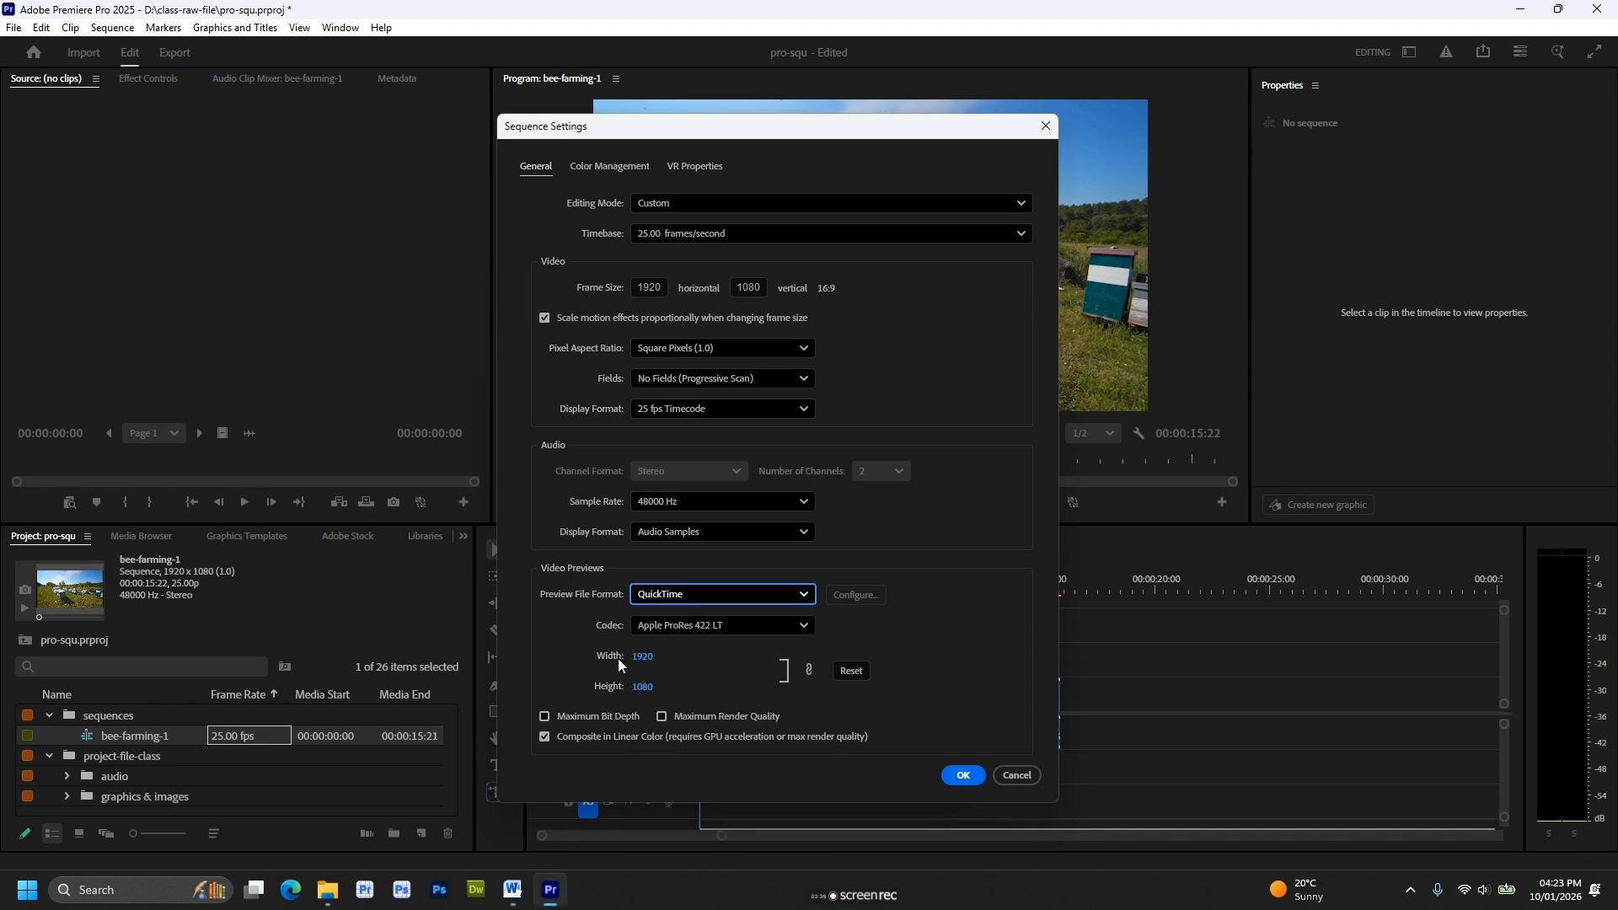
pyautogui.click(760, 628)
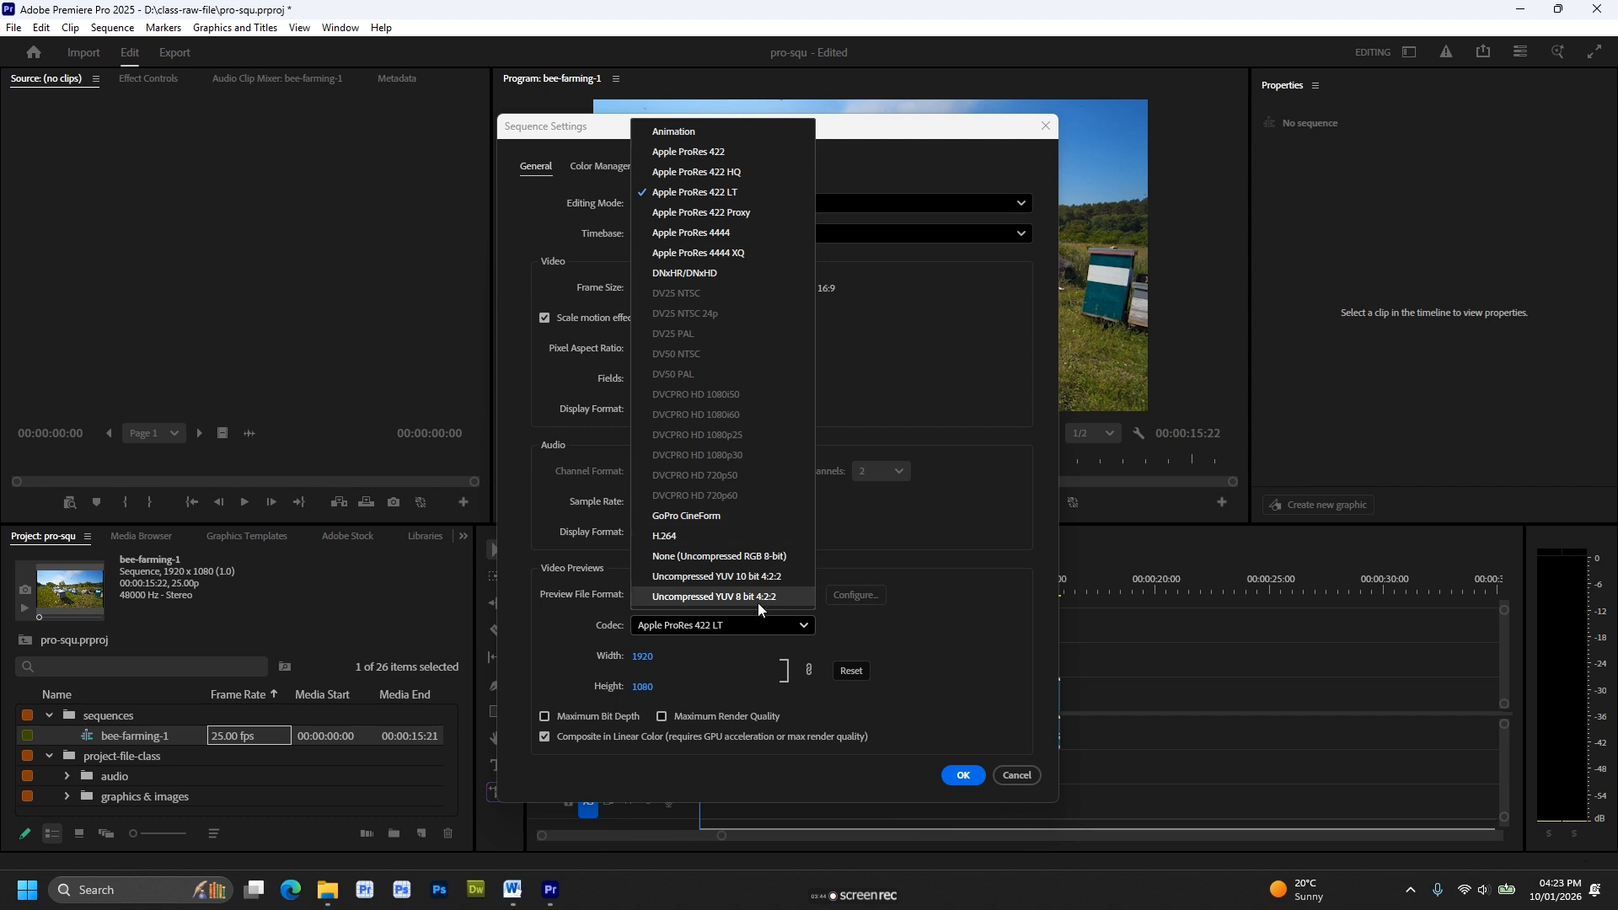
pyautogui.click(778, 197)
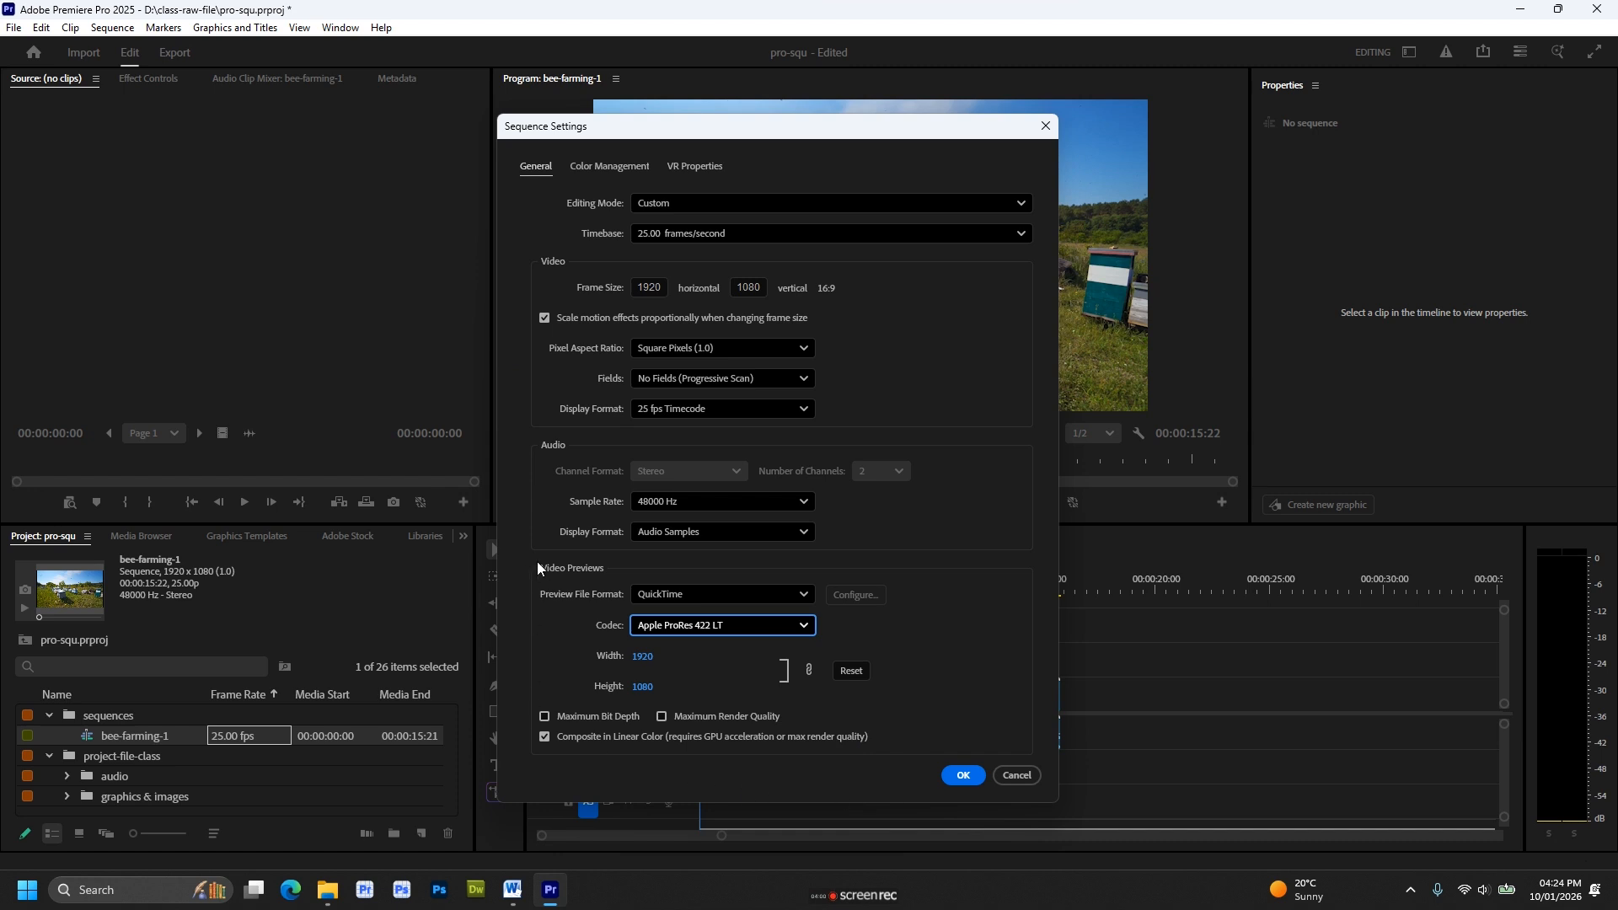
pyautogui.click(965, 775)
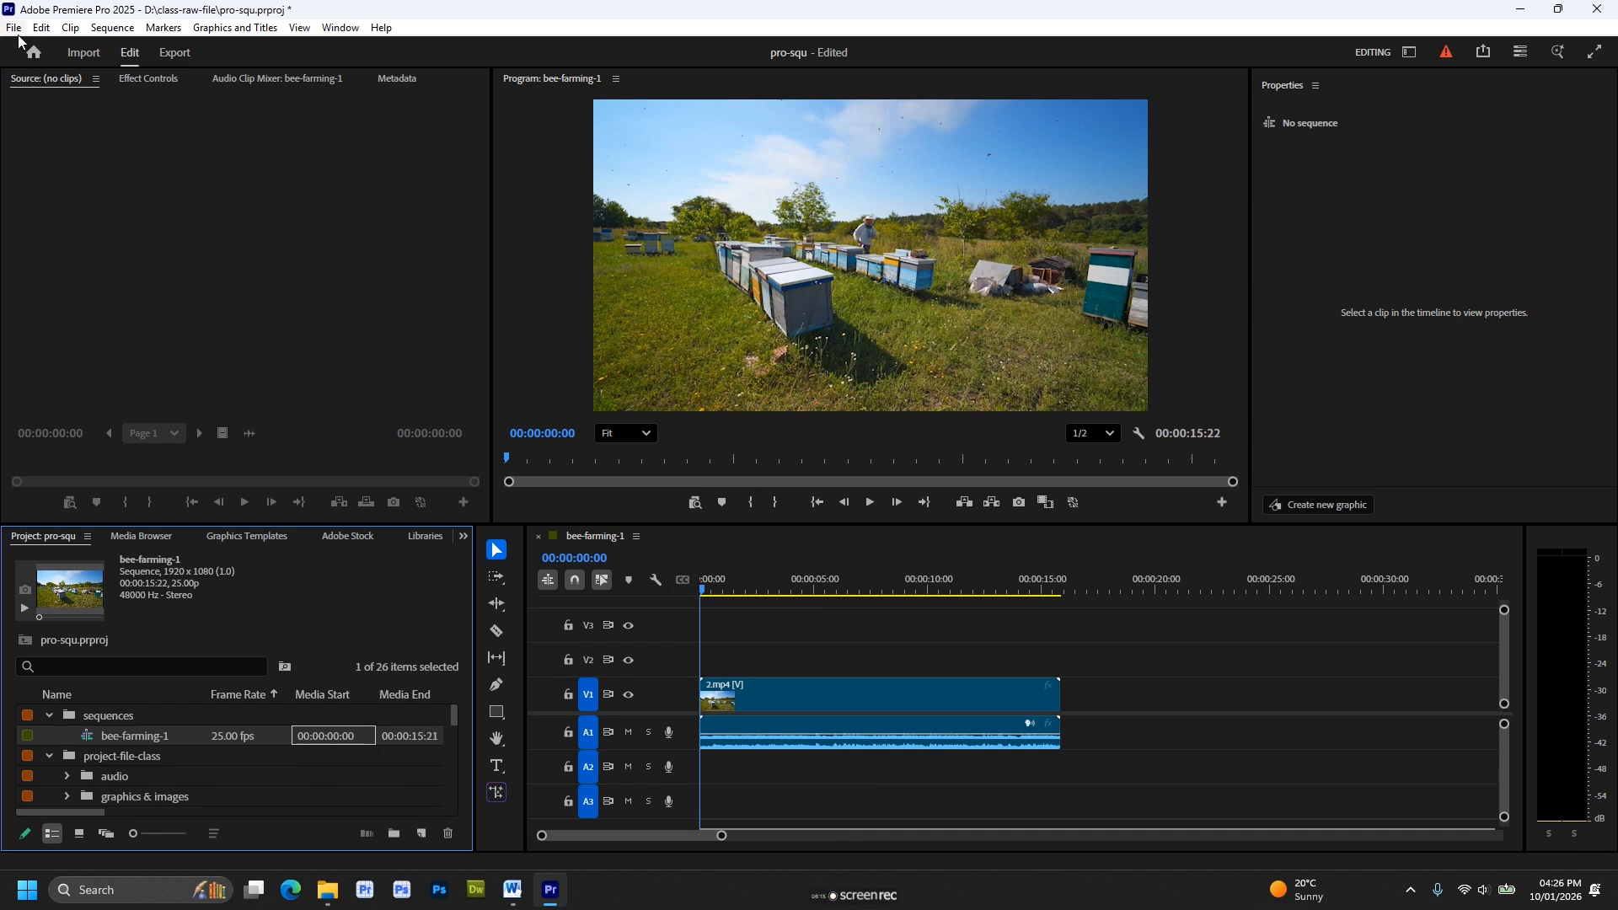
# Start a new sequence based on the HD 1080p 29.97 fps preset and open its detailed settings.
pyautogui.click(16, 30)
pyautogui.moveTo(39, 48)
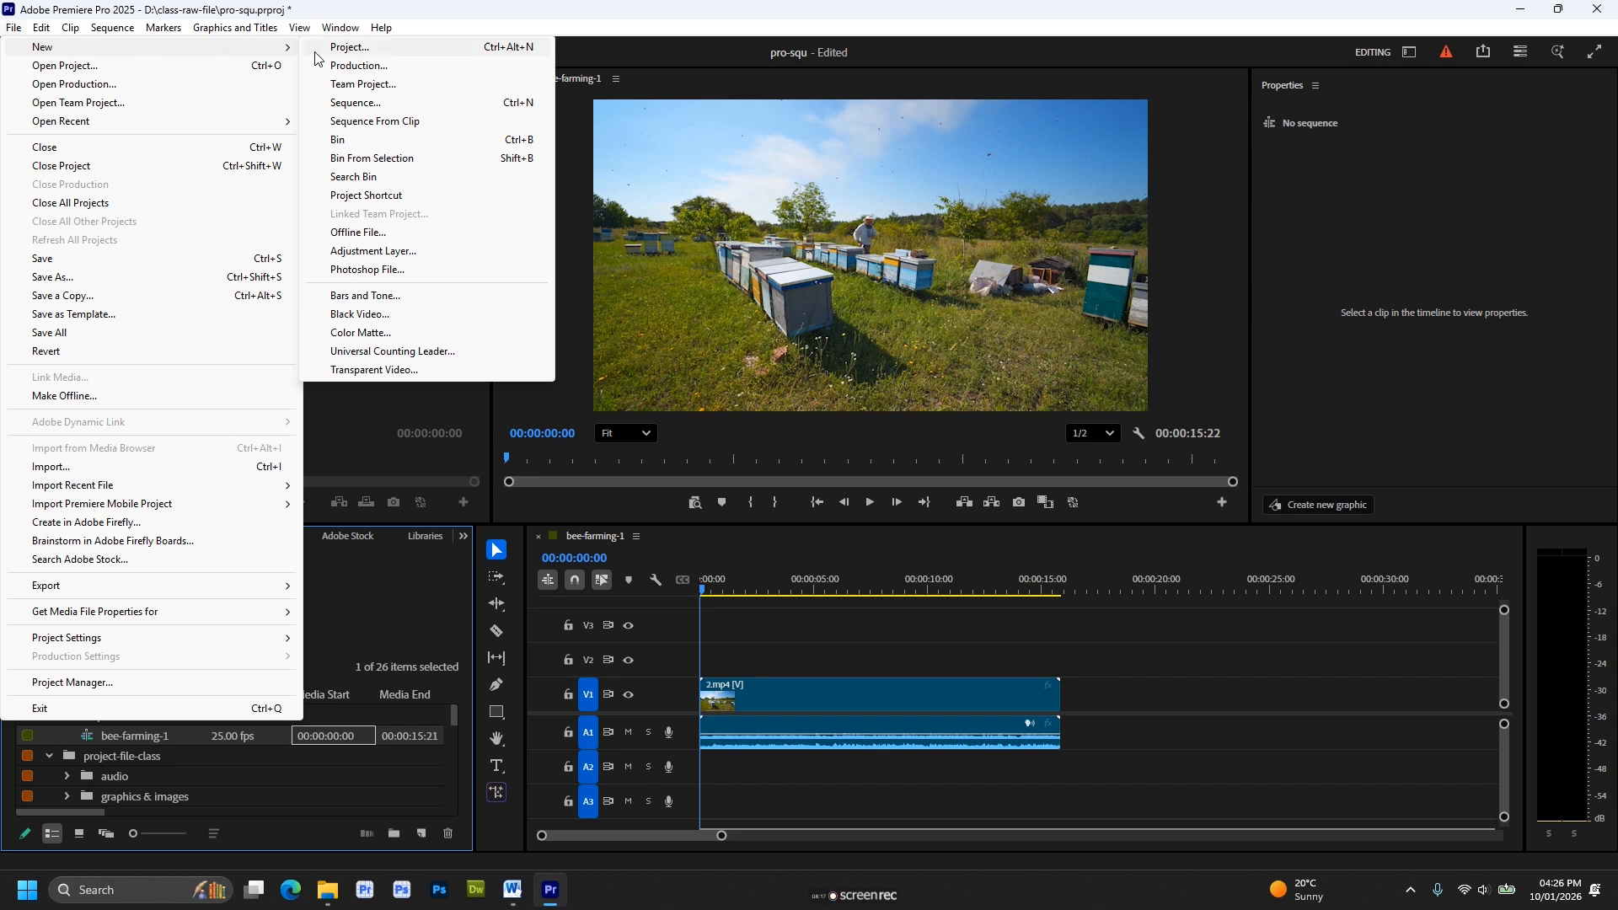
pyautogui.click(395, 105)
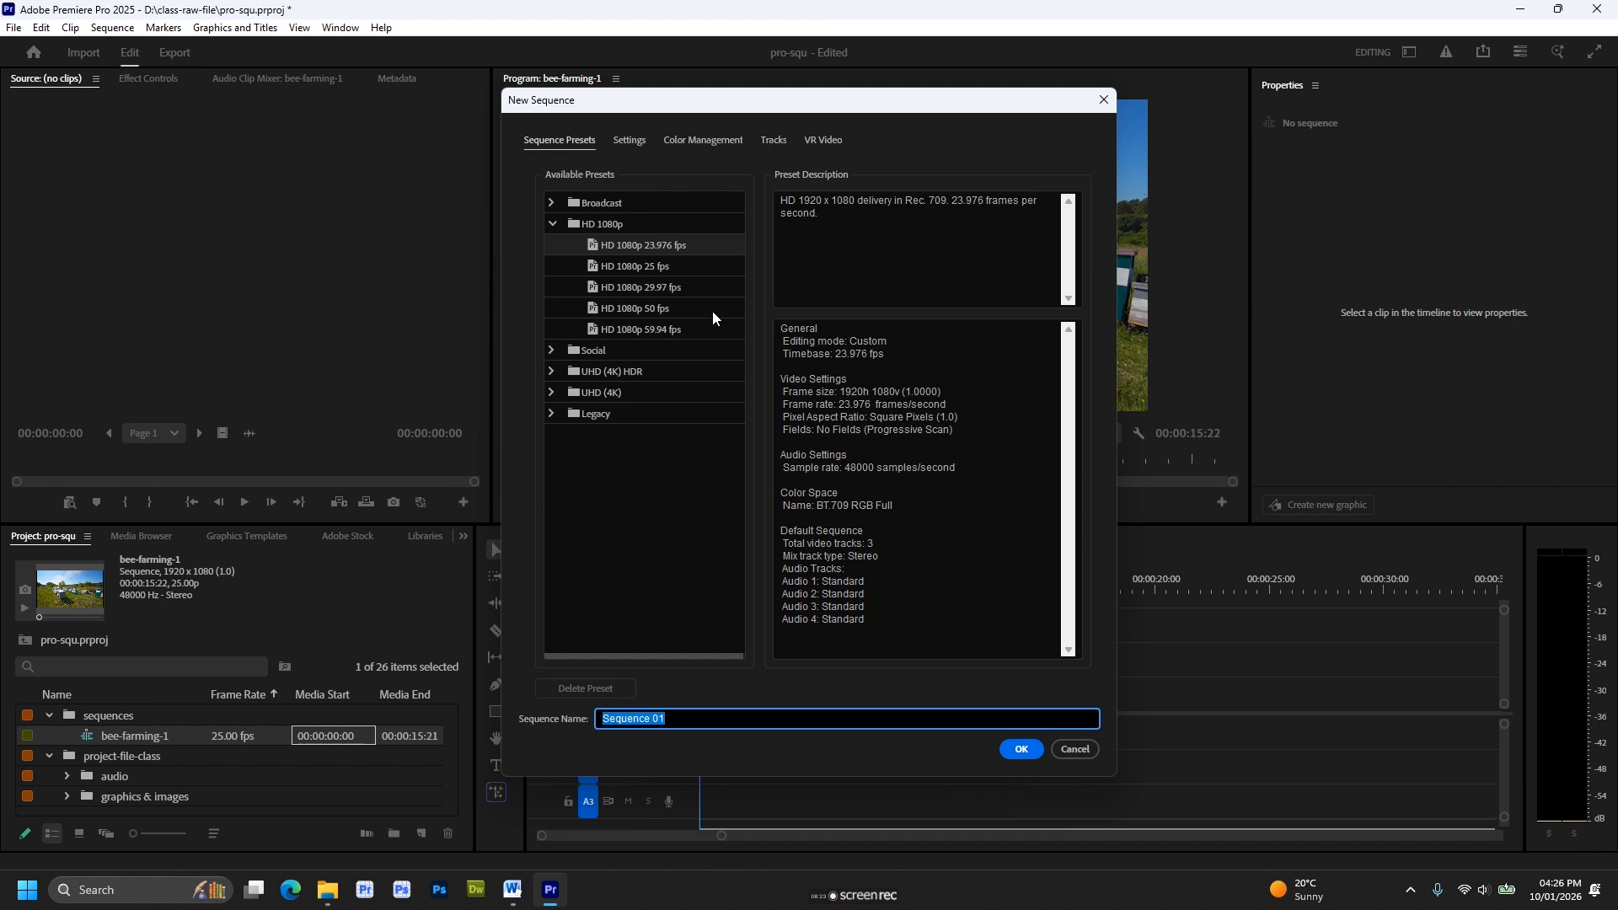
pyautogui.click(654, 289)
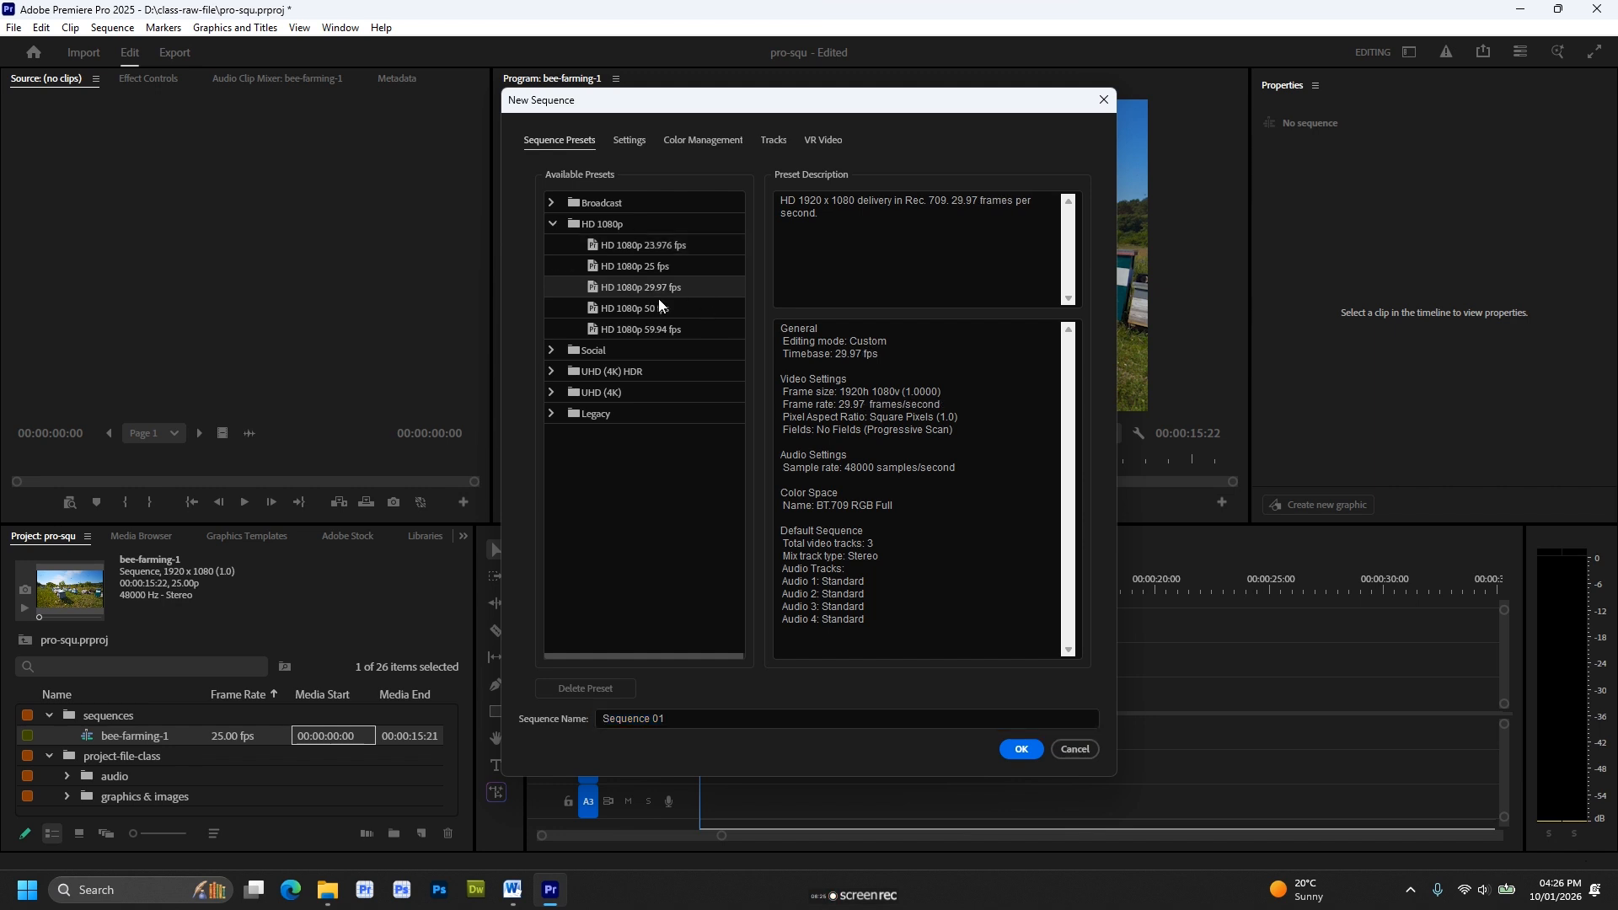
pyautogui.click(628, 143)
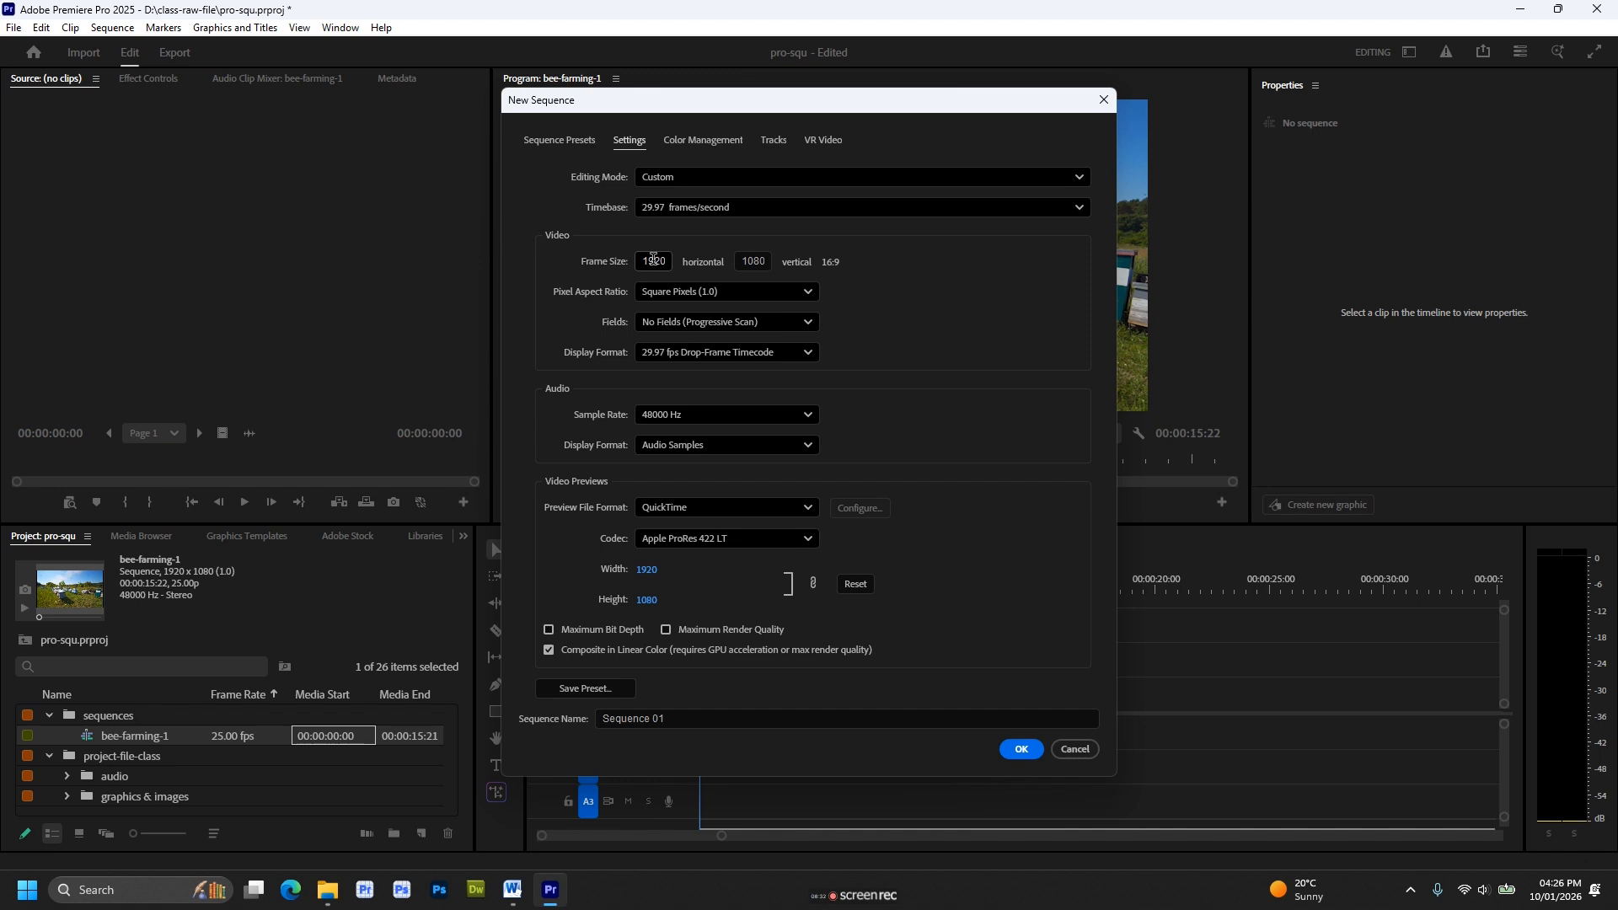
# Set the new sequence's frame size to 1080 horizontal by 1920 vertical and create the sequence.
pyautogui.doubleClick(655, 260)
pyautogui.write('1080')
pyautogui.press('Tab')
pyautogui.write('1920')
pyautogui.press('Tab')
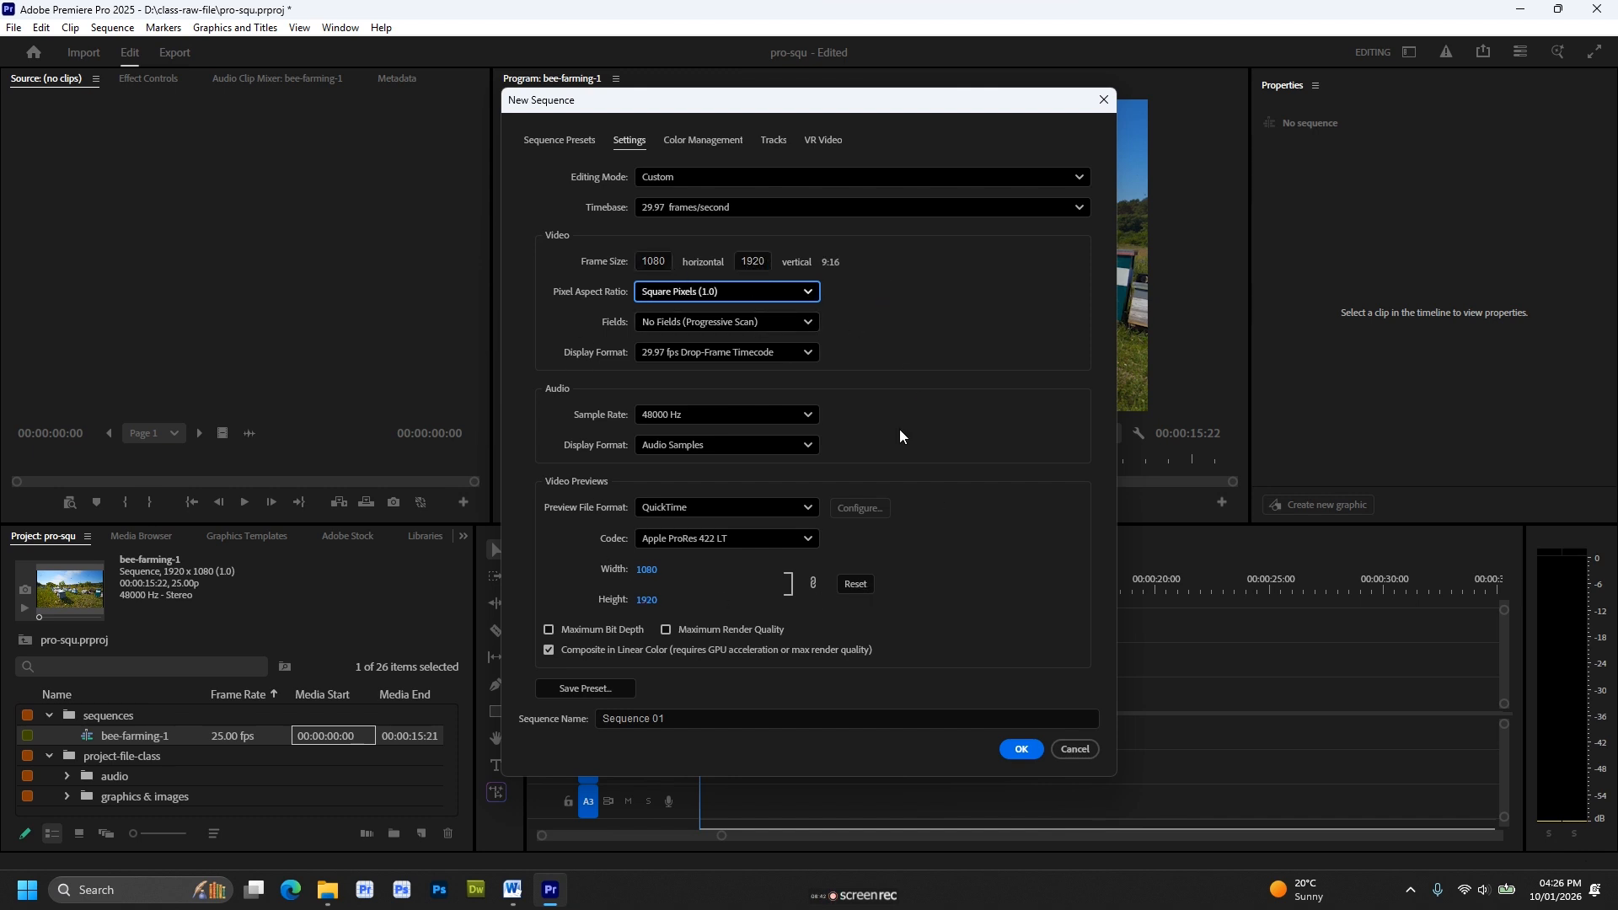
pyautogui.click(1019, 754)
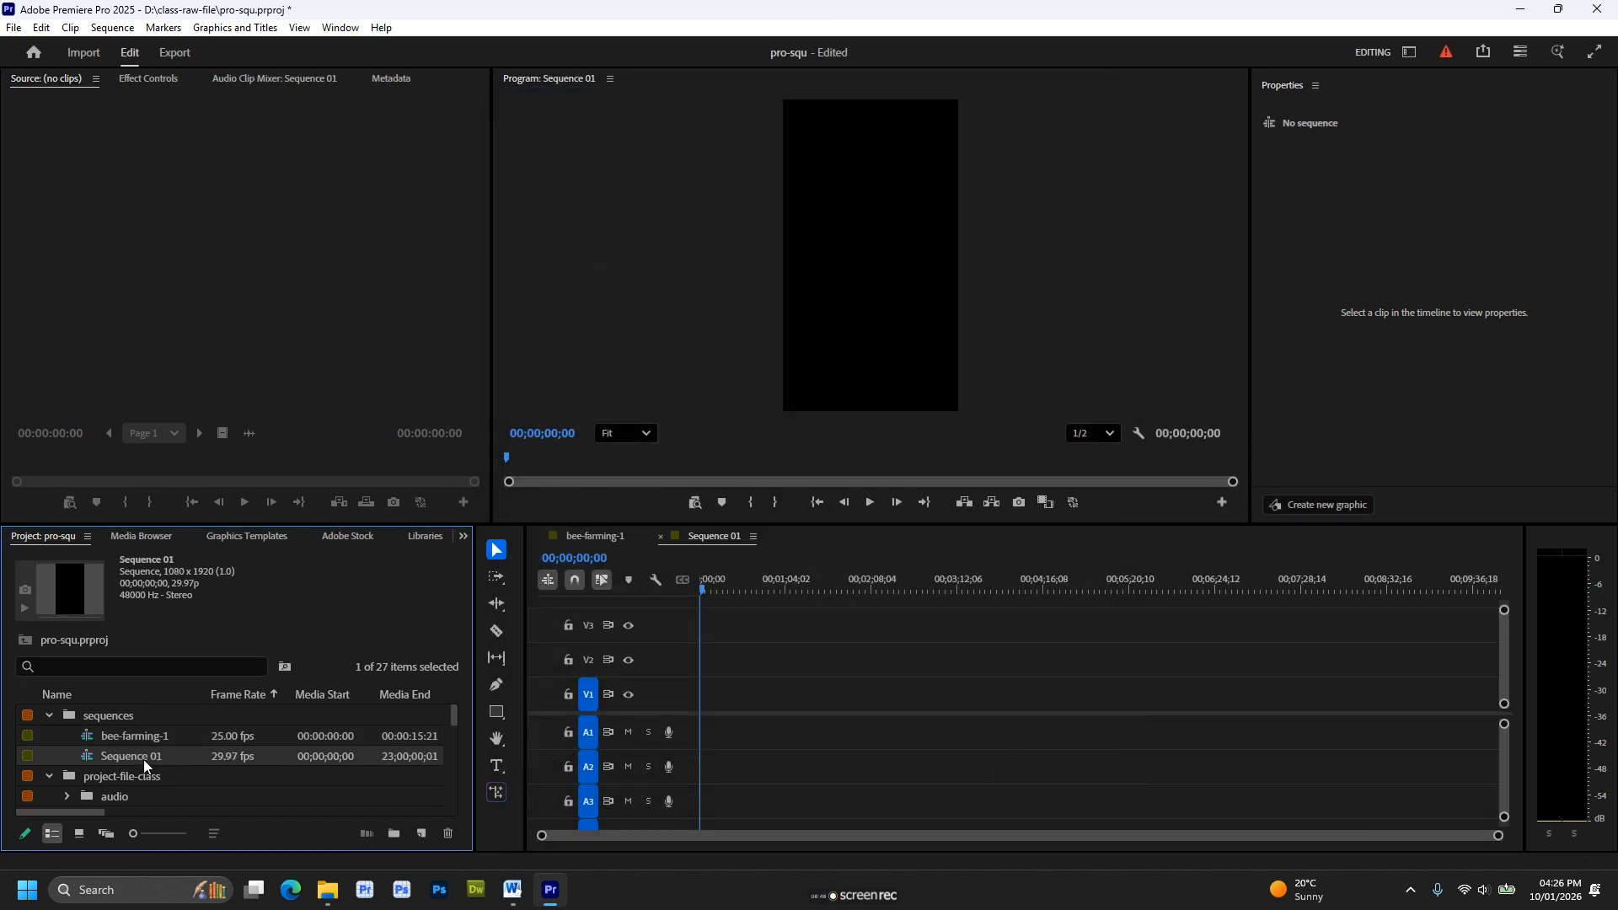
# Place the 1.mp4 bee-farming clip at the start of track V1 in the vertical sequence, keeping the existing sequence settings.
pyautogui.doubleClick(142, 757)
pyautogui.click(179, 781)
pyautogui.click(172, 760)
pyautogui.scroll(-1, 182, 774)
pyautogui.scroll(-2, 182, 771)
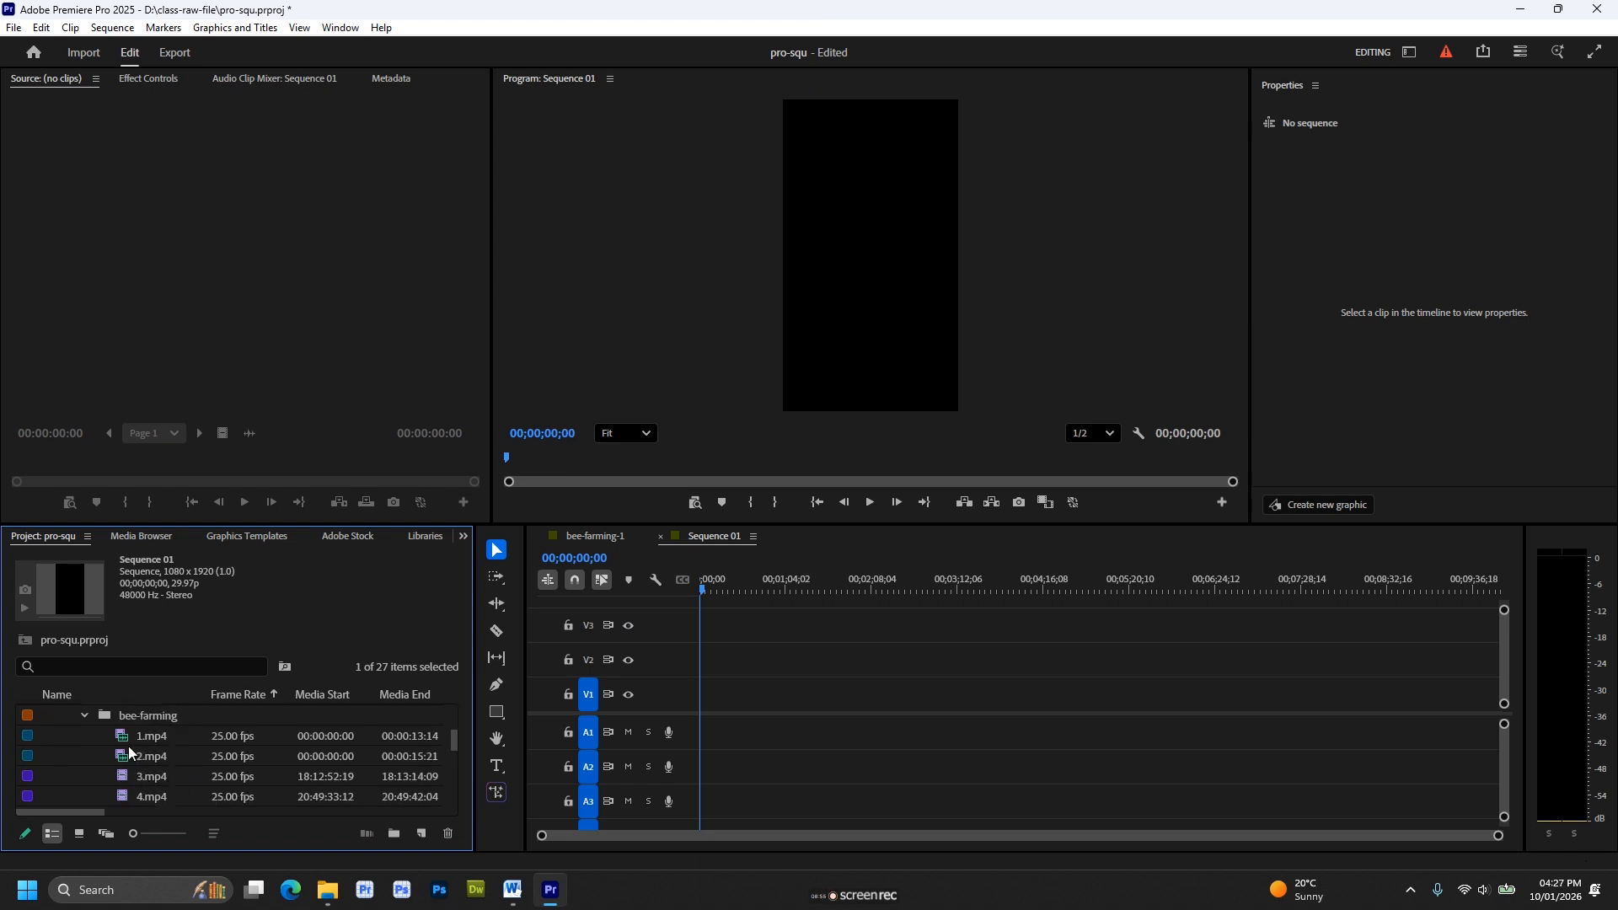
pyautogui.moveTo(128, 746); pyautogui.dragTo(708, 695)
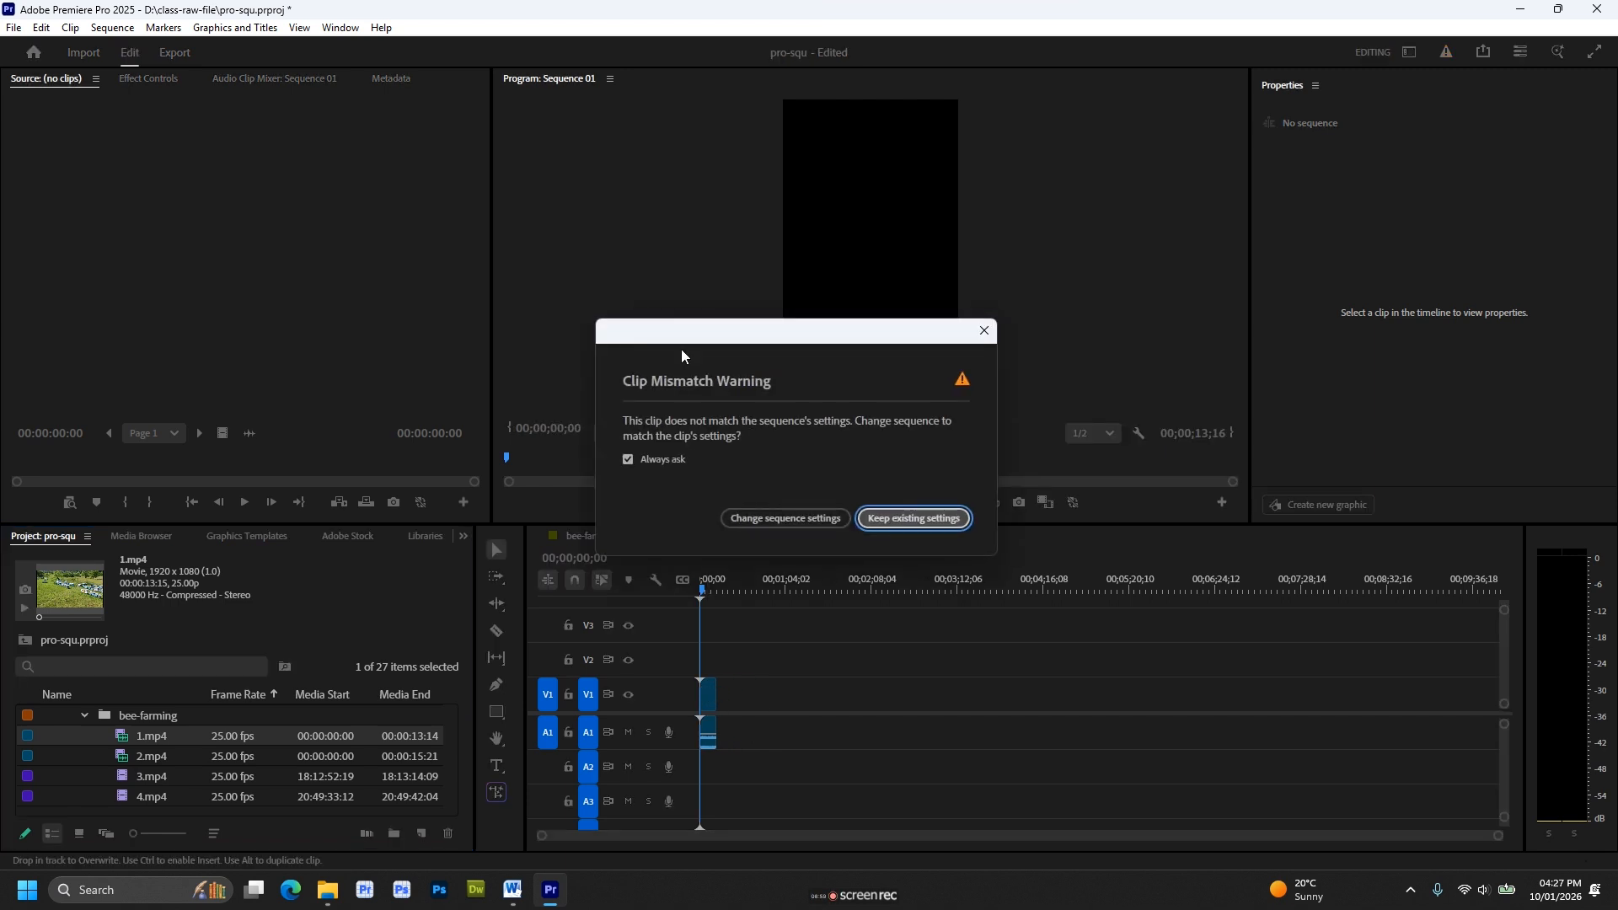
pyautogui.moveTo(681, 349); pyautogui.dragTo(591, 396)
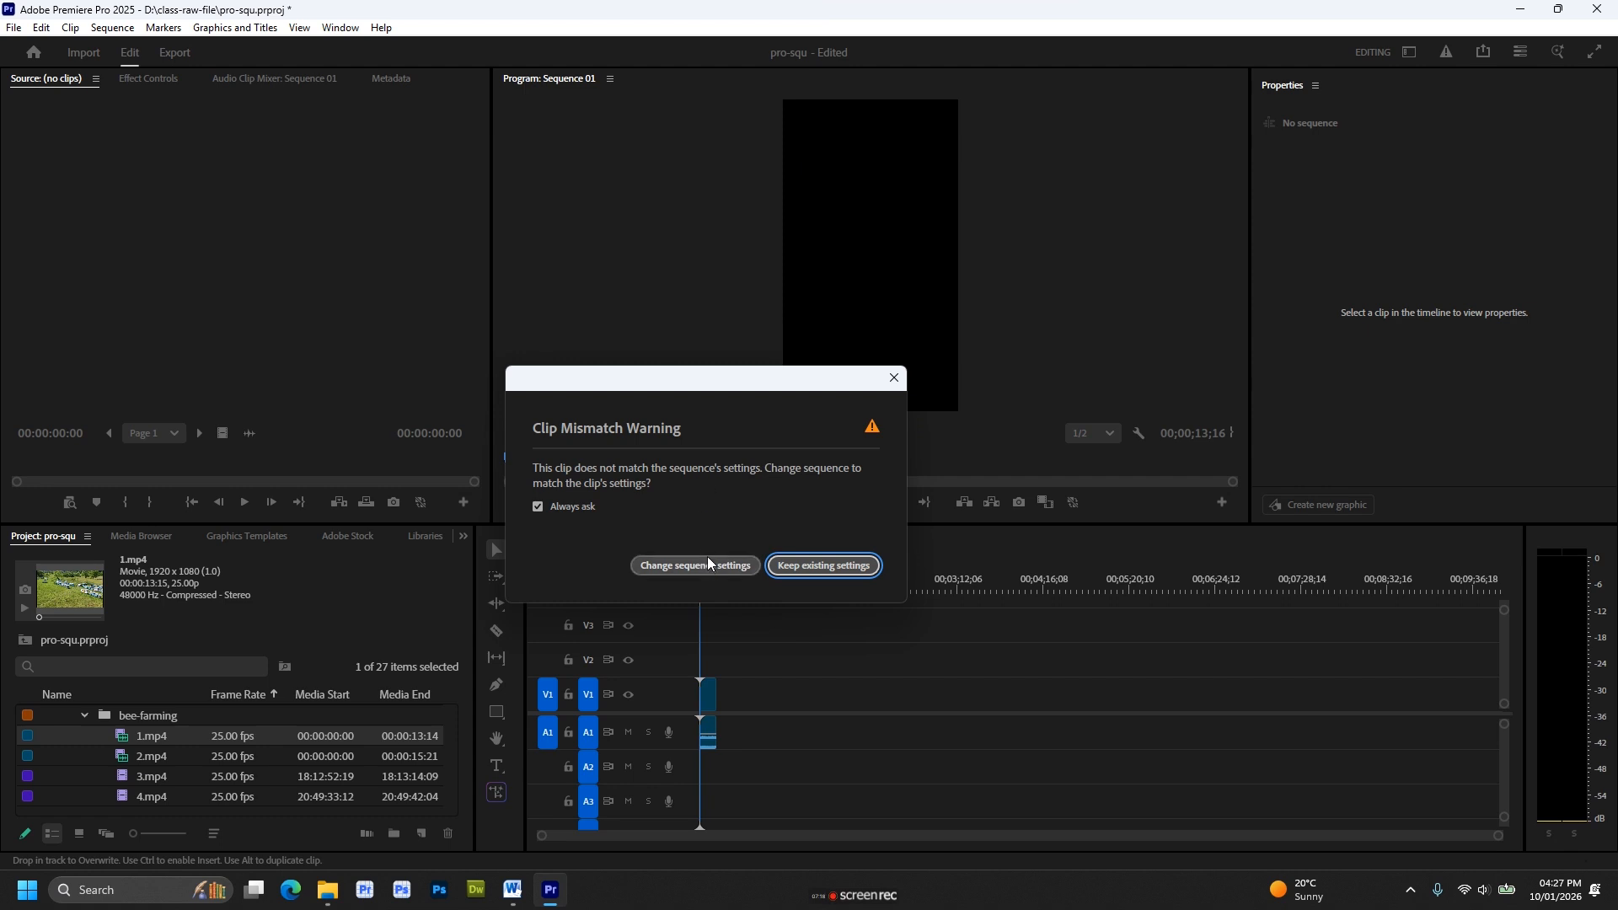
pyautogui.click(809, 566)
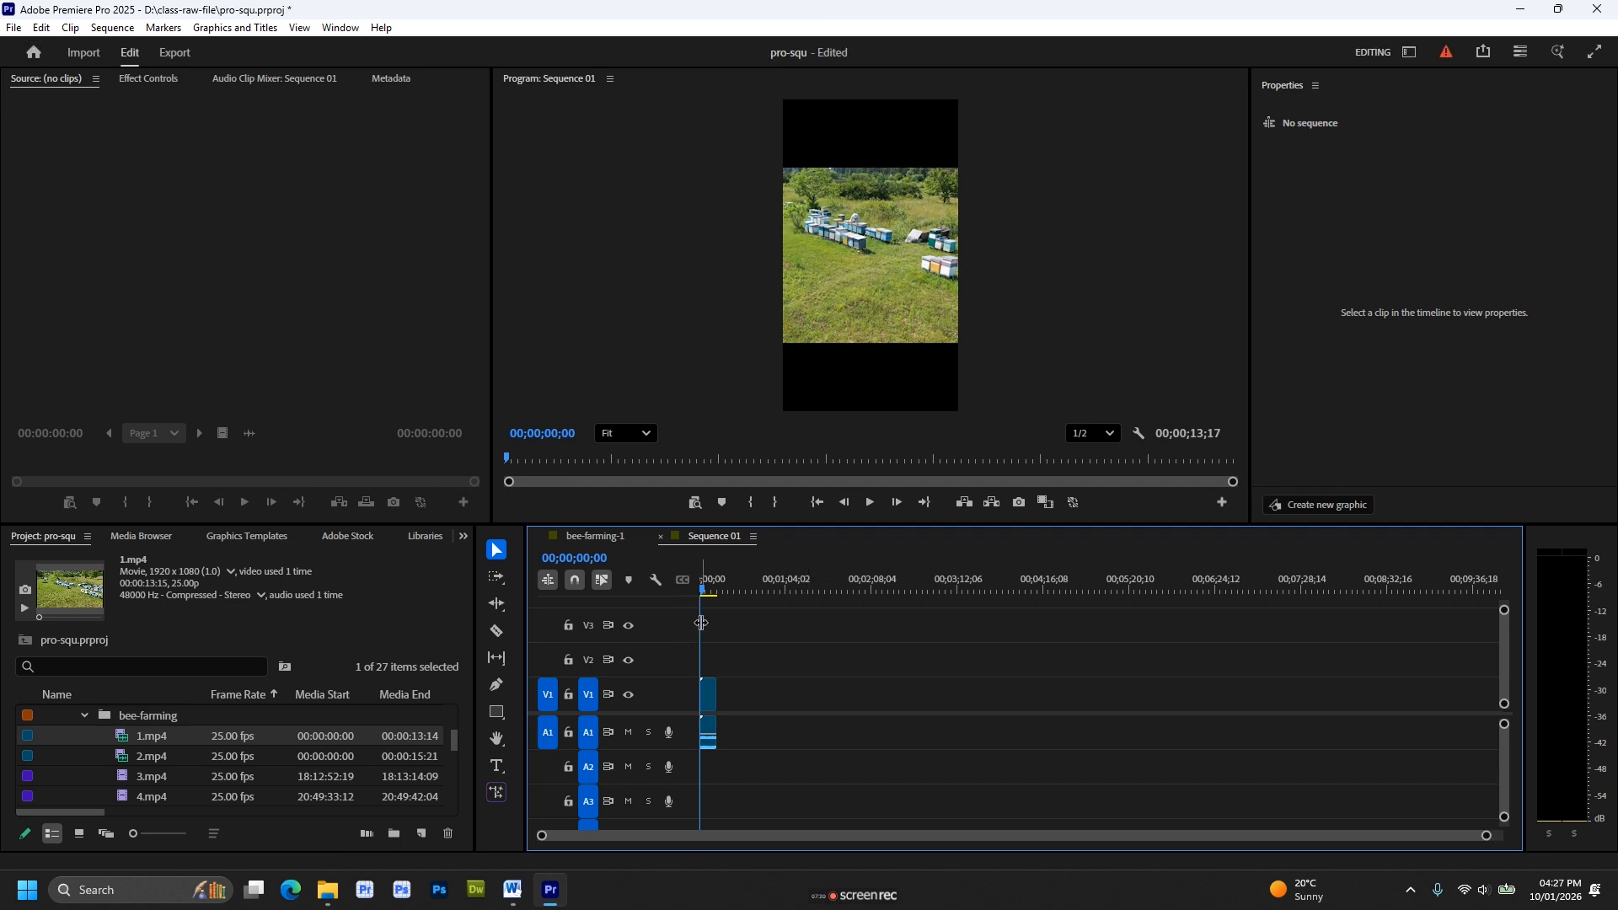
# Scrub through the 1.mp4 clip in the vertical sequence to examine how it fits the frame.
pyautogui.press('=')
pyautogui.press('=')
pyautogui.press('=')
pyautogui.press('=')
pyautogui.press('=')
pyautogui.press('=')
pyautogui.press('=')
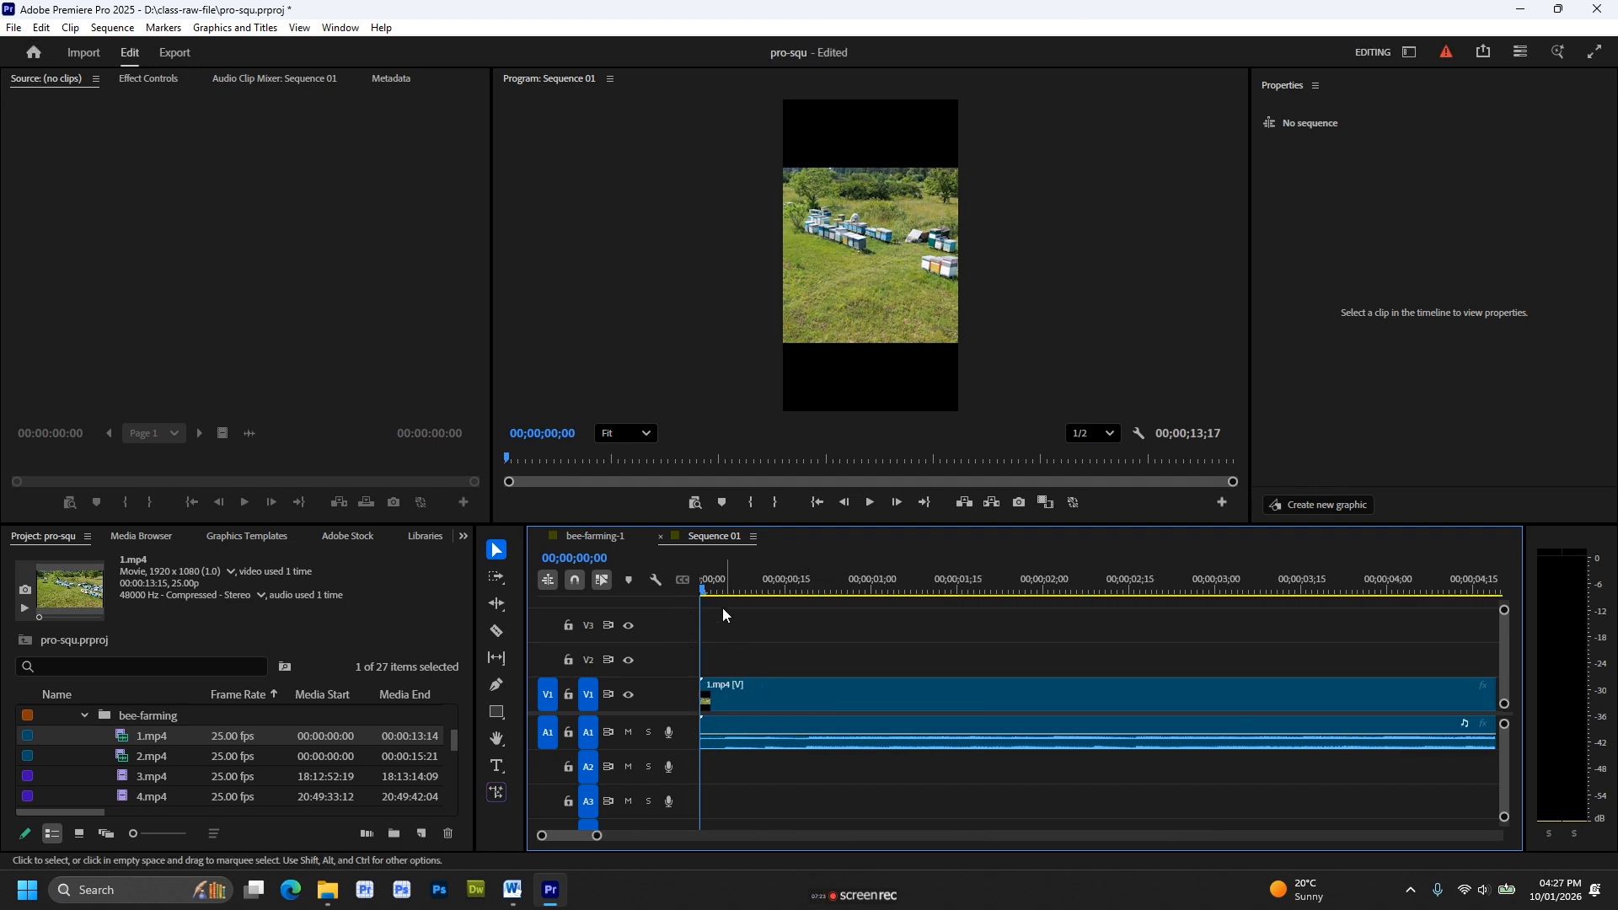
pyautogui.moveTo(706, 591); pyautogui.dragTo(1118, 590)
pyautogui.click(885, 219)
pyautogui.click(1485, 592)
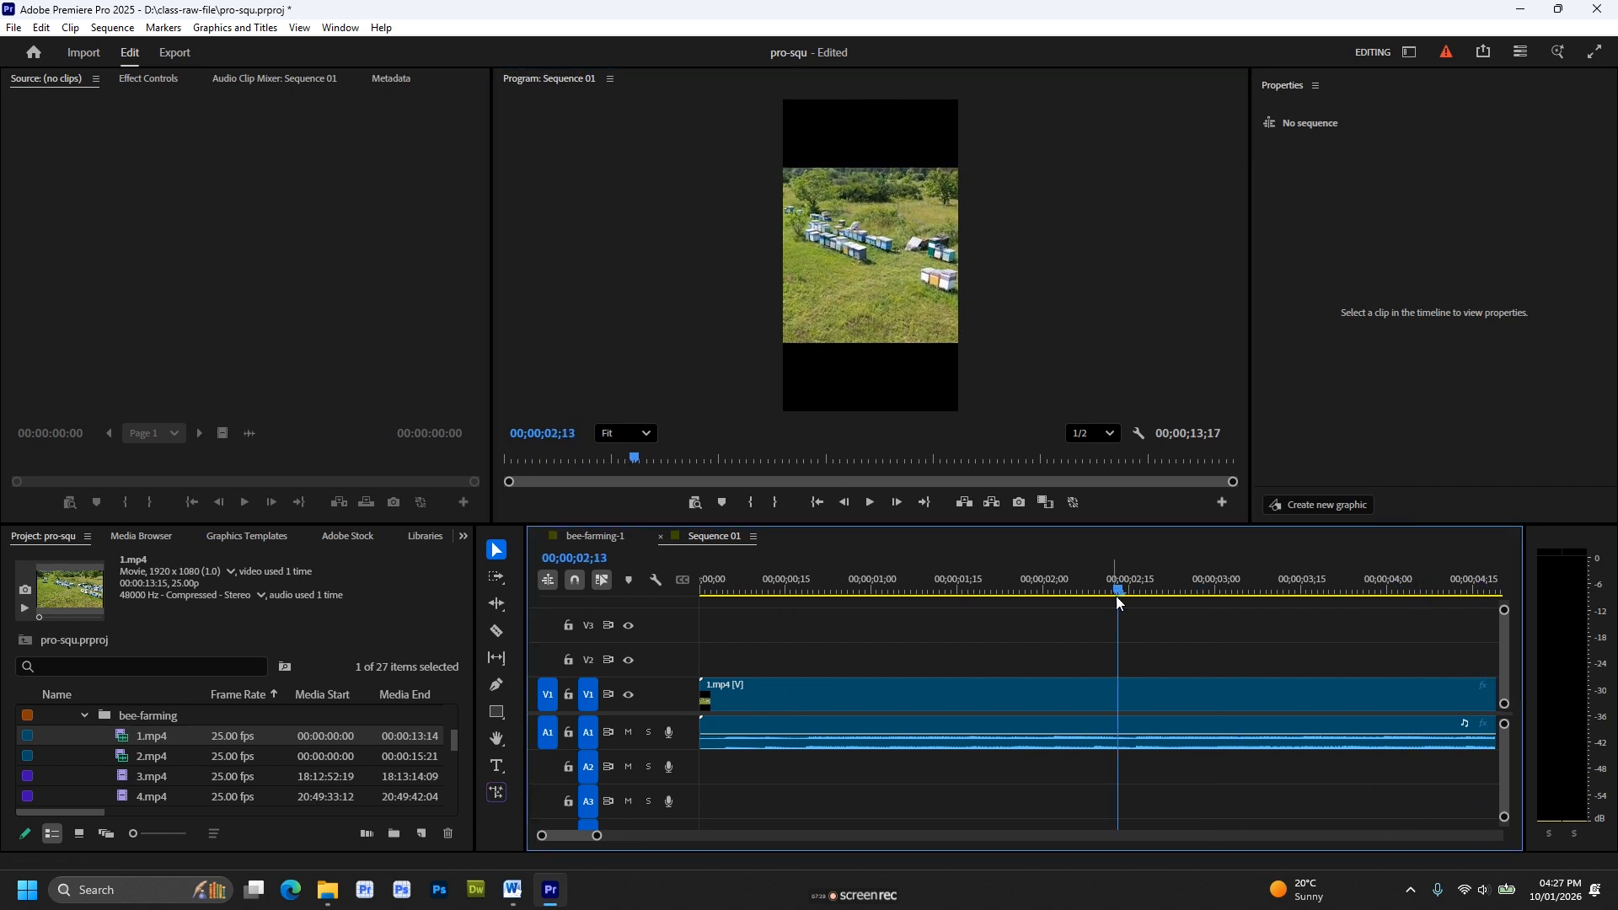
pyautogui.press('-')
pyautogui.press('-')
pyautogui.press('-')
pyautogui.moveTo(757, 591)
pyautogui.mouseDown()
pyautogui.moveTo(1020, 594)
pyautogui.moveTo(740, 595)
pyautogui.mouseUp()
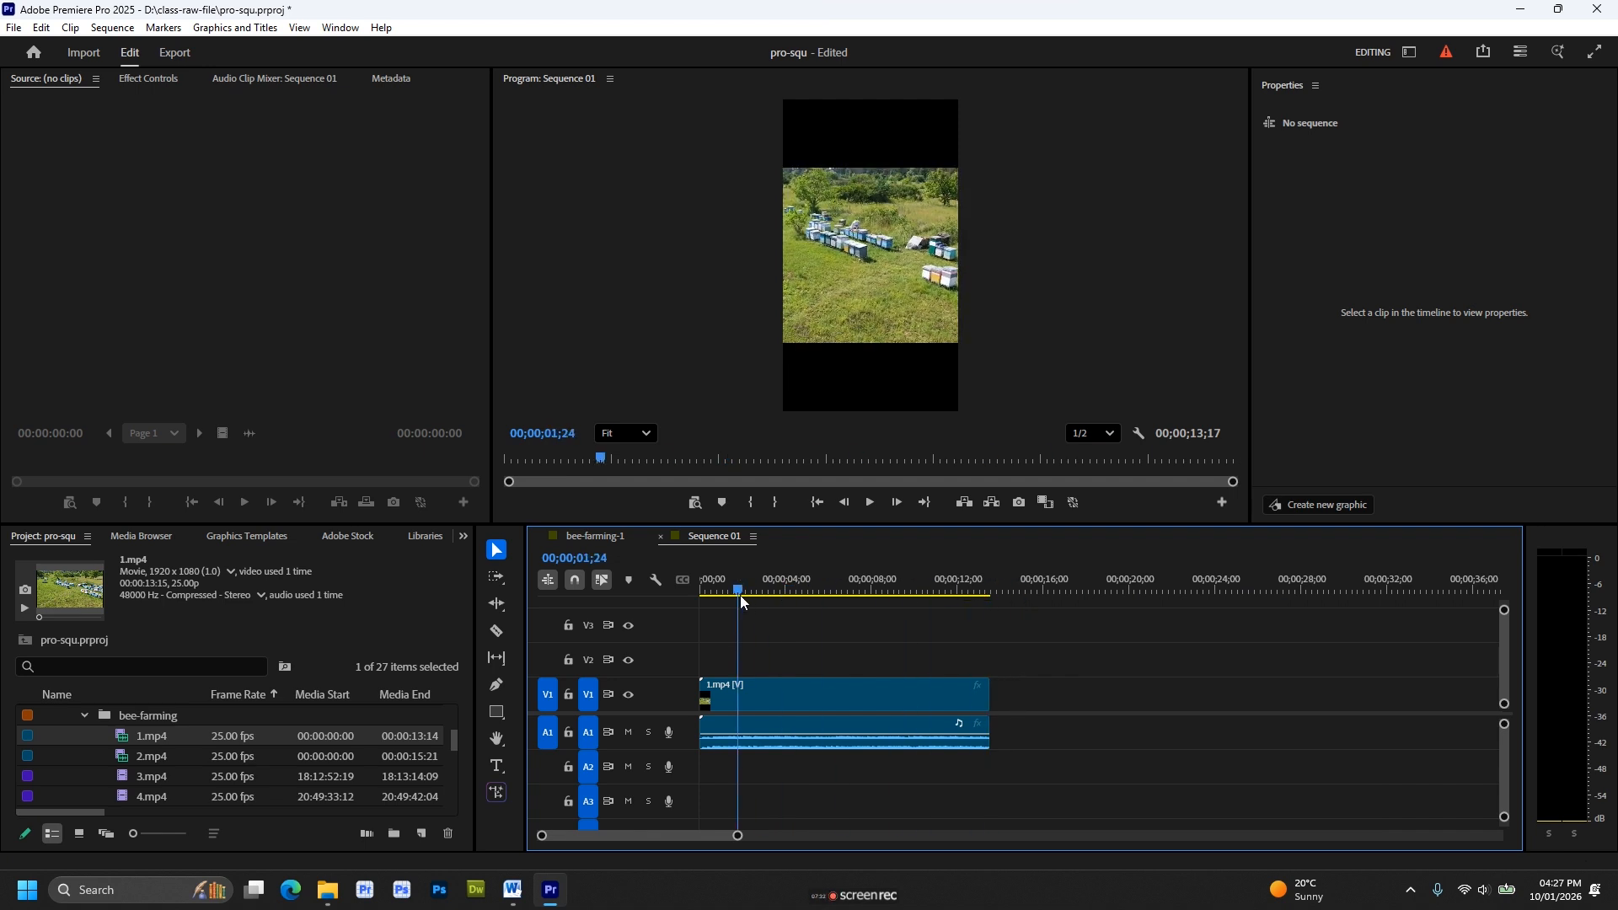
# Create a new project named seq2 in the D:\class-raw-file location with no template.
pyautogui.click(400, 614)
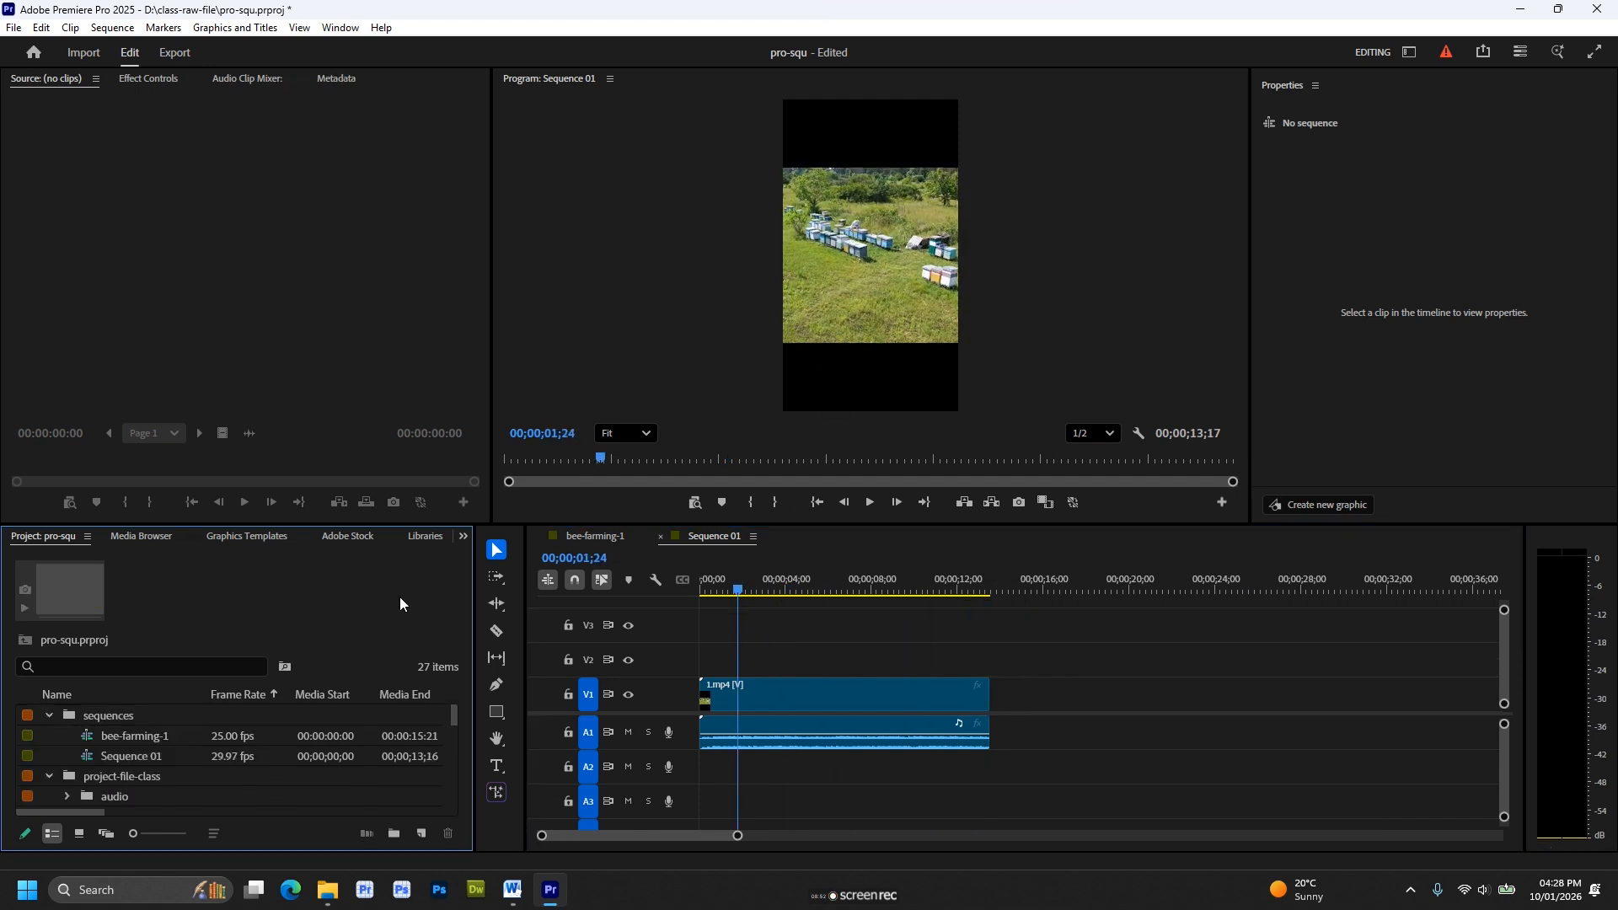
pyautogui.click(33, 54)
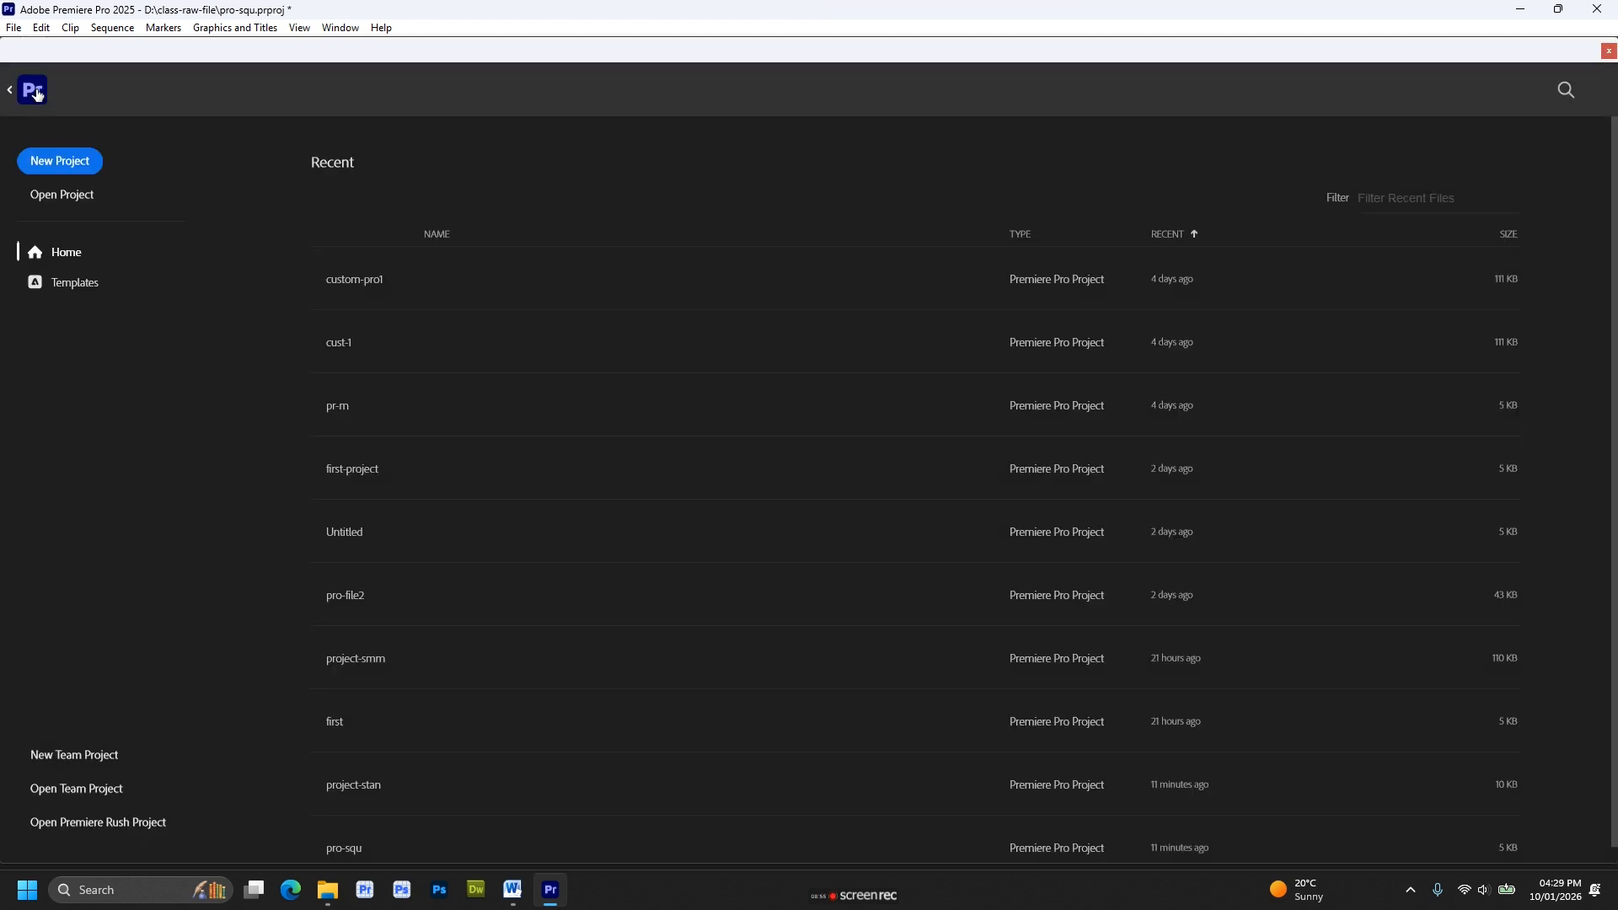
pyautogui.click(73, 172)
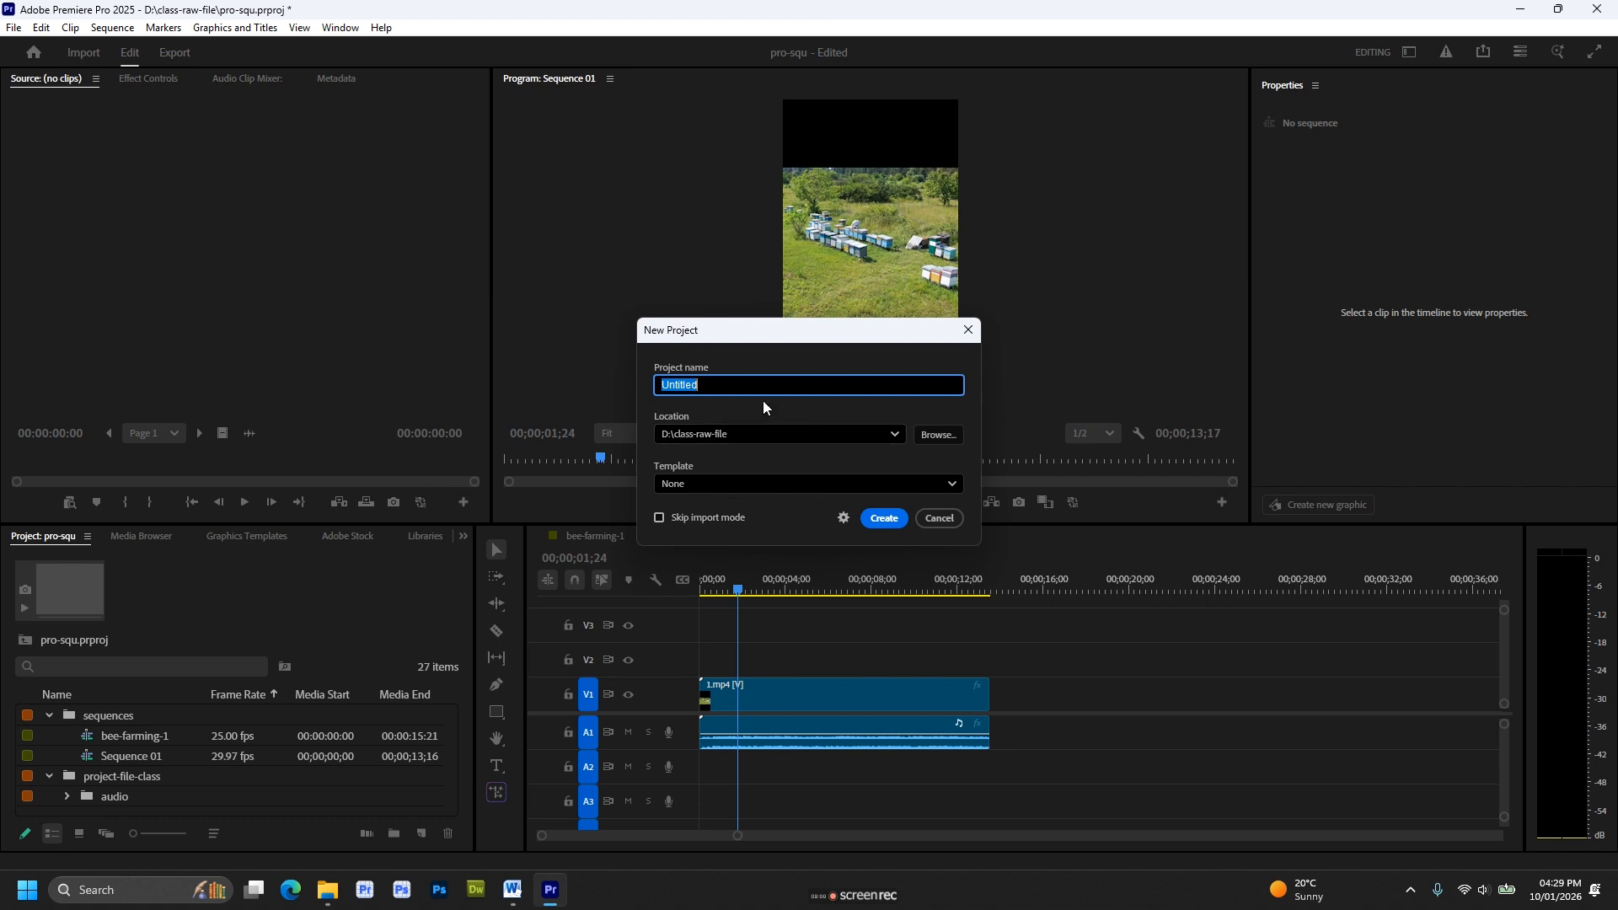
pyautogui.write('seq2')
pyautogui.click(883, 519)
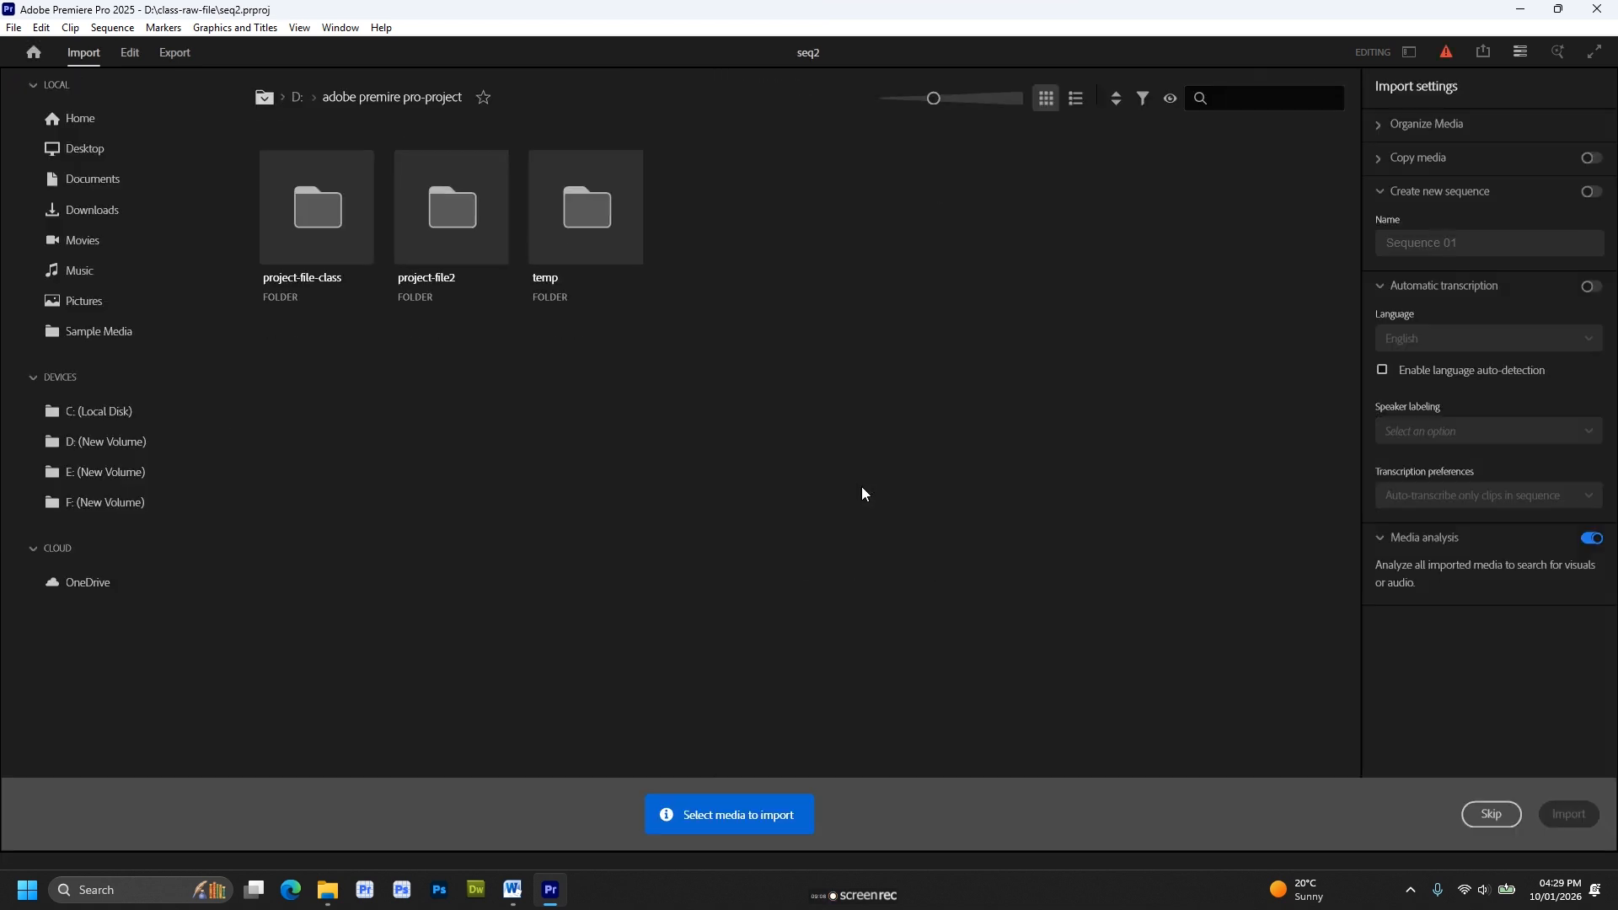
# Import the 0_Crate_Red clip from the project-file2 folder with the option to create a new sequence named Sequence 01 enabled.
pyautogui.doubleClick(458, 249)
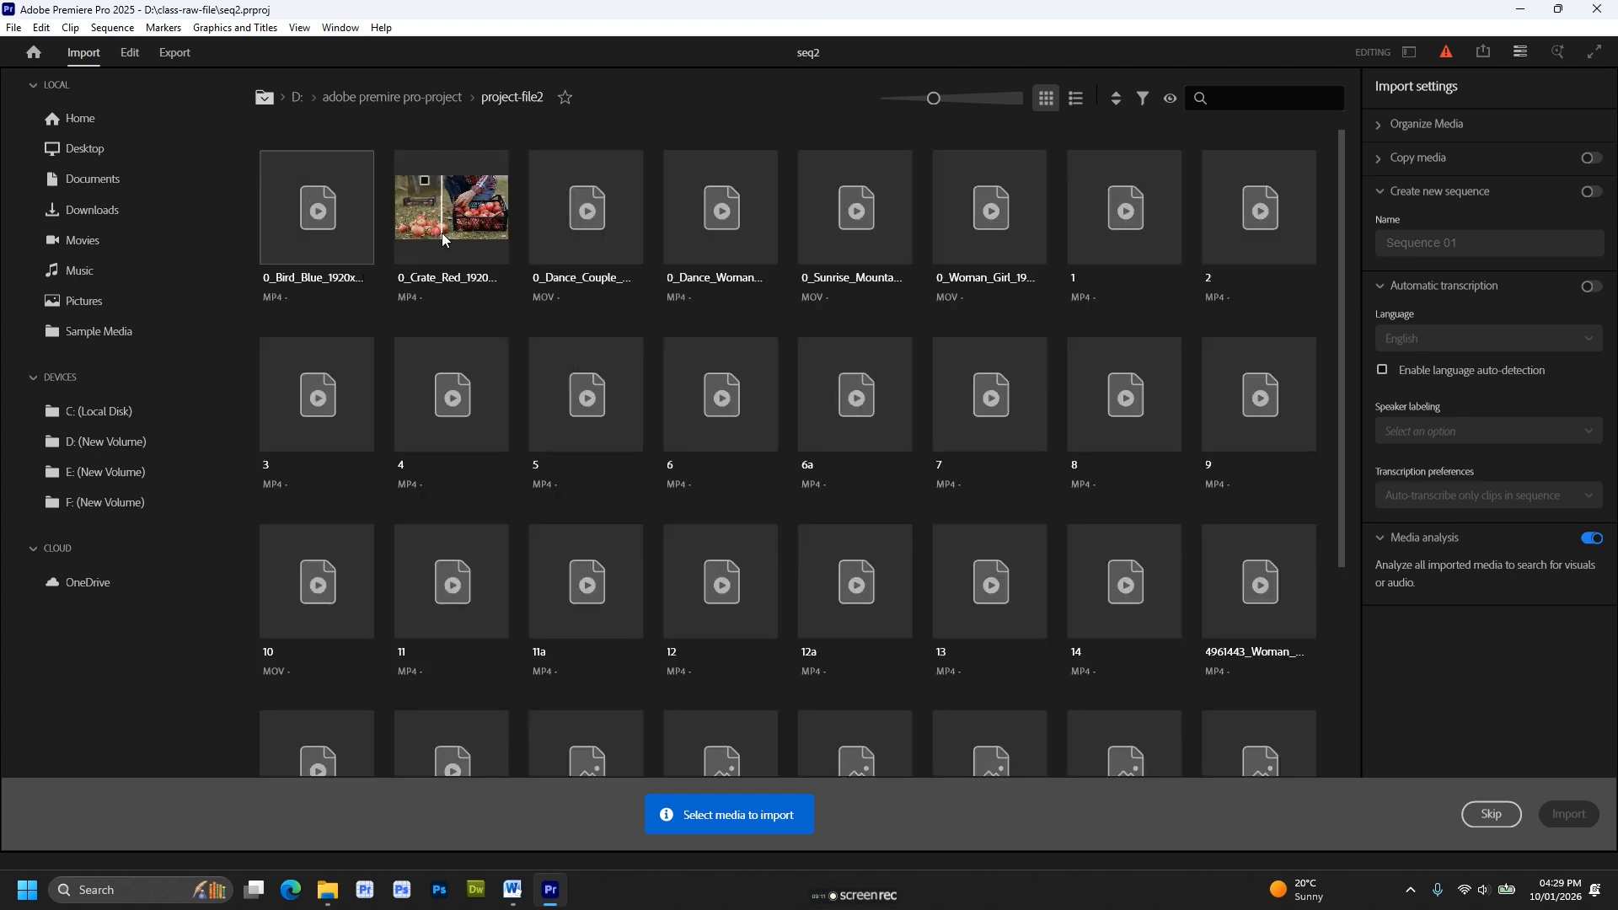
pyautogui.click(485, 246)
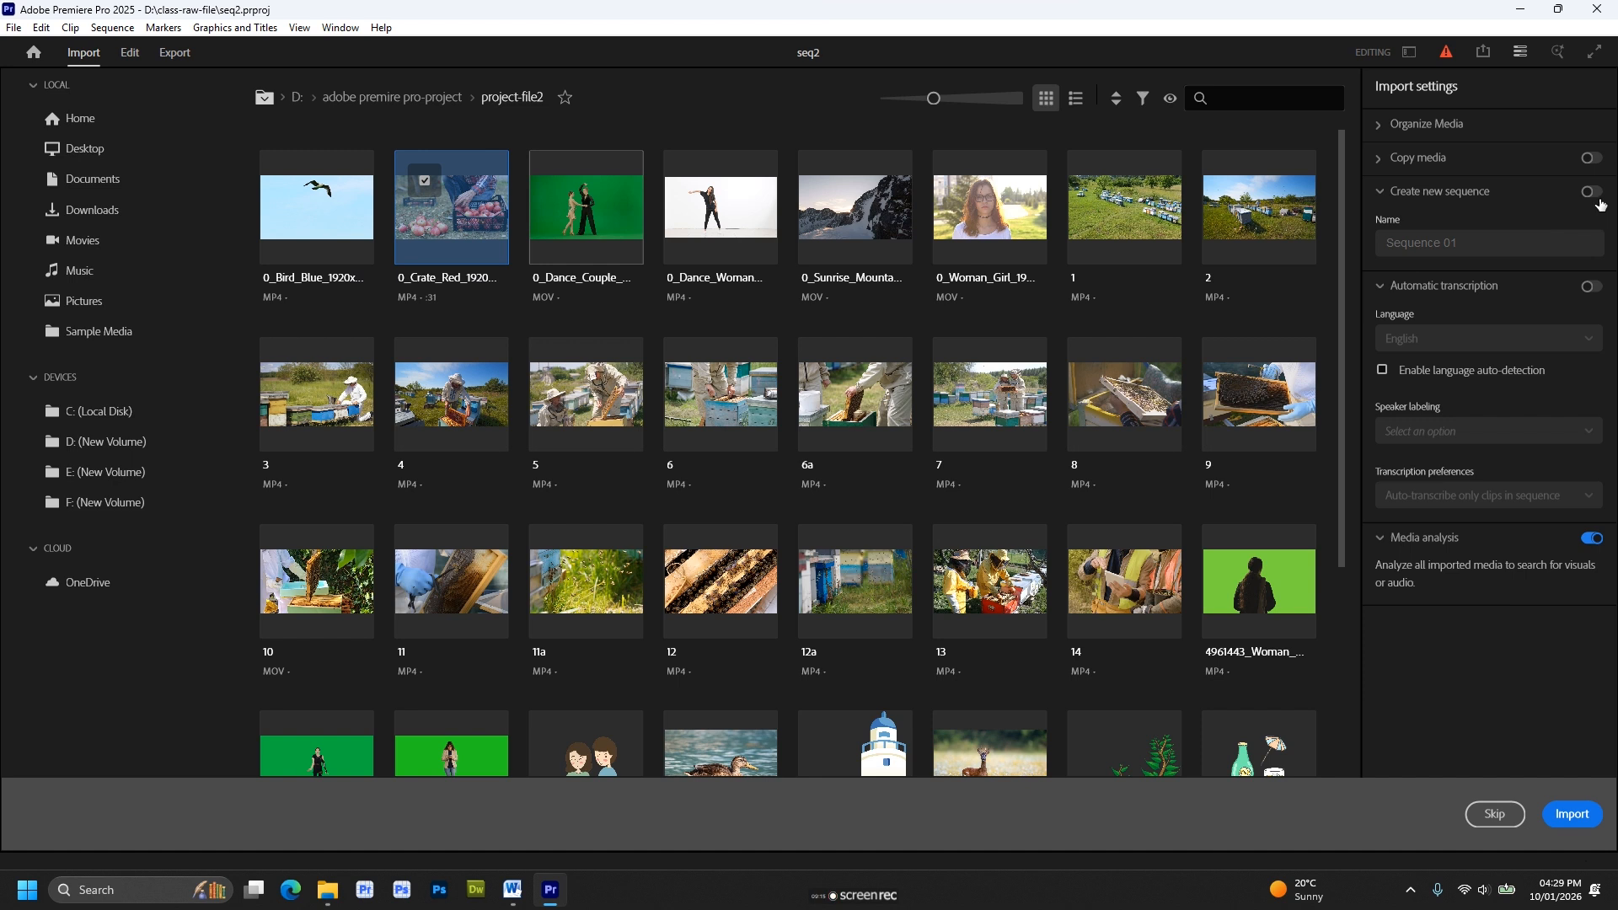
pyautogui.click(1599, 196)
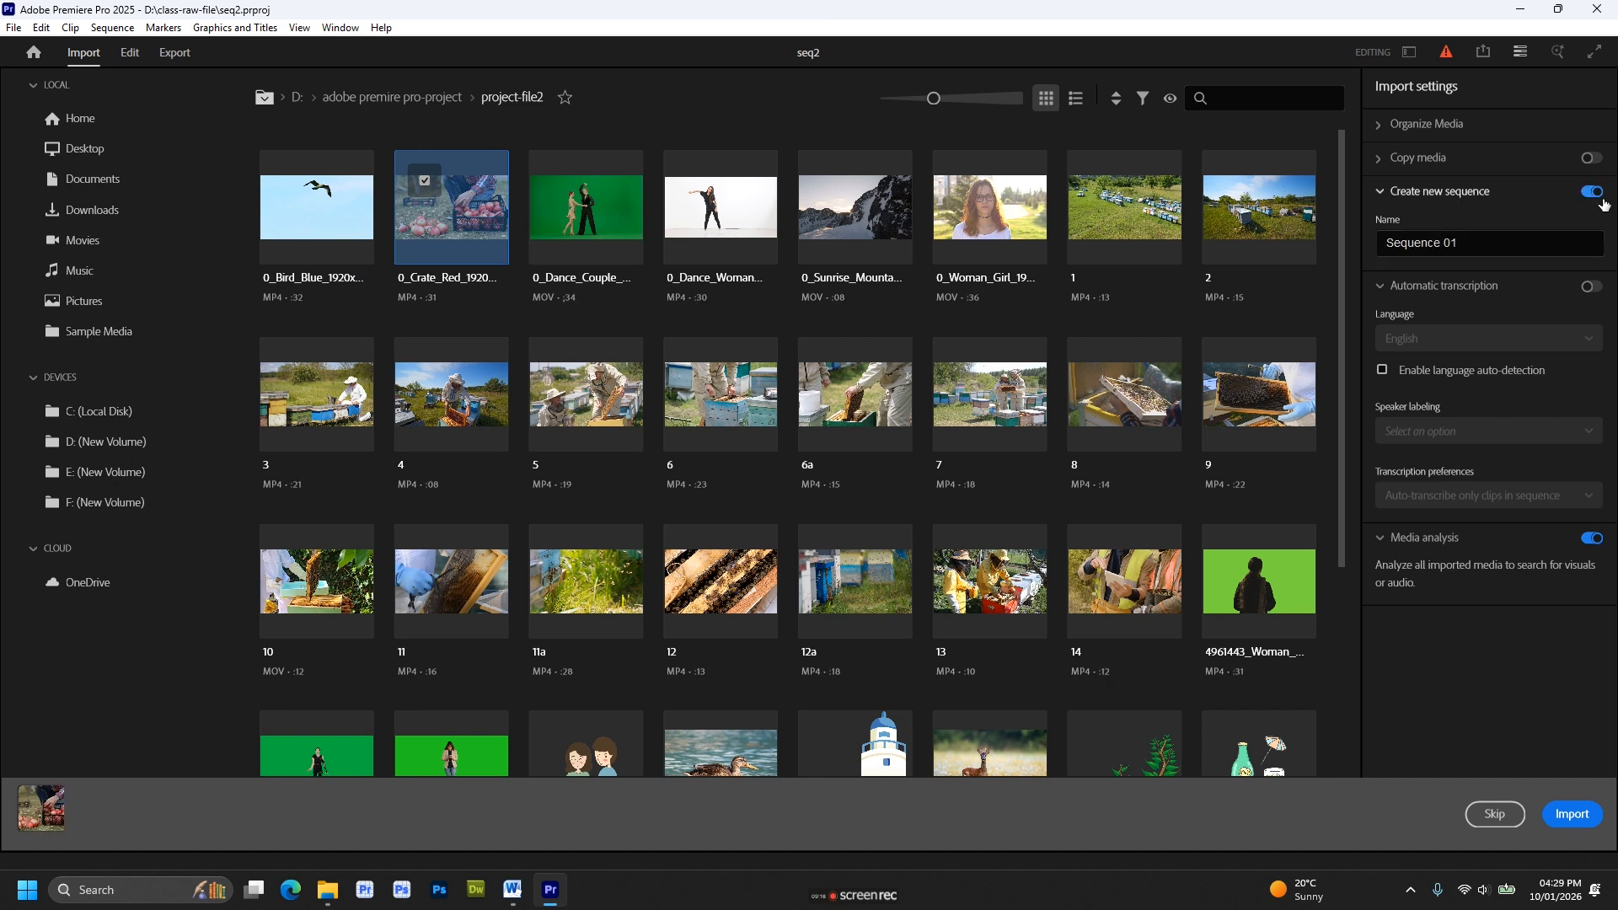
pyautogui.click(1578, 822)
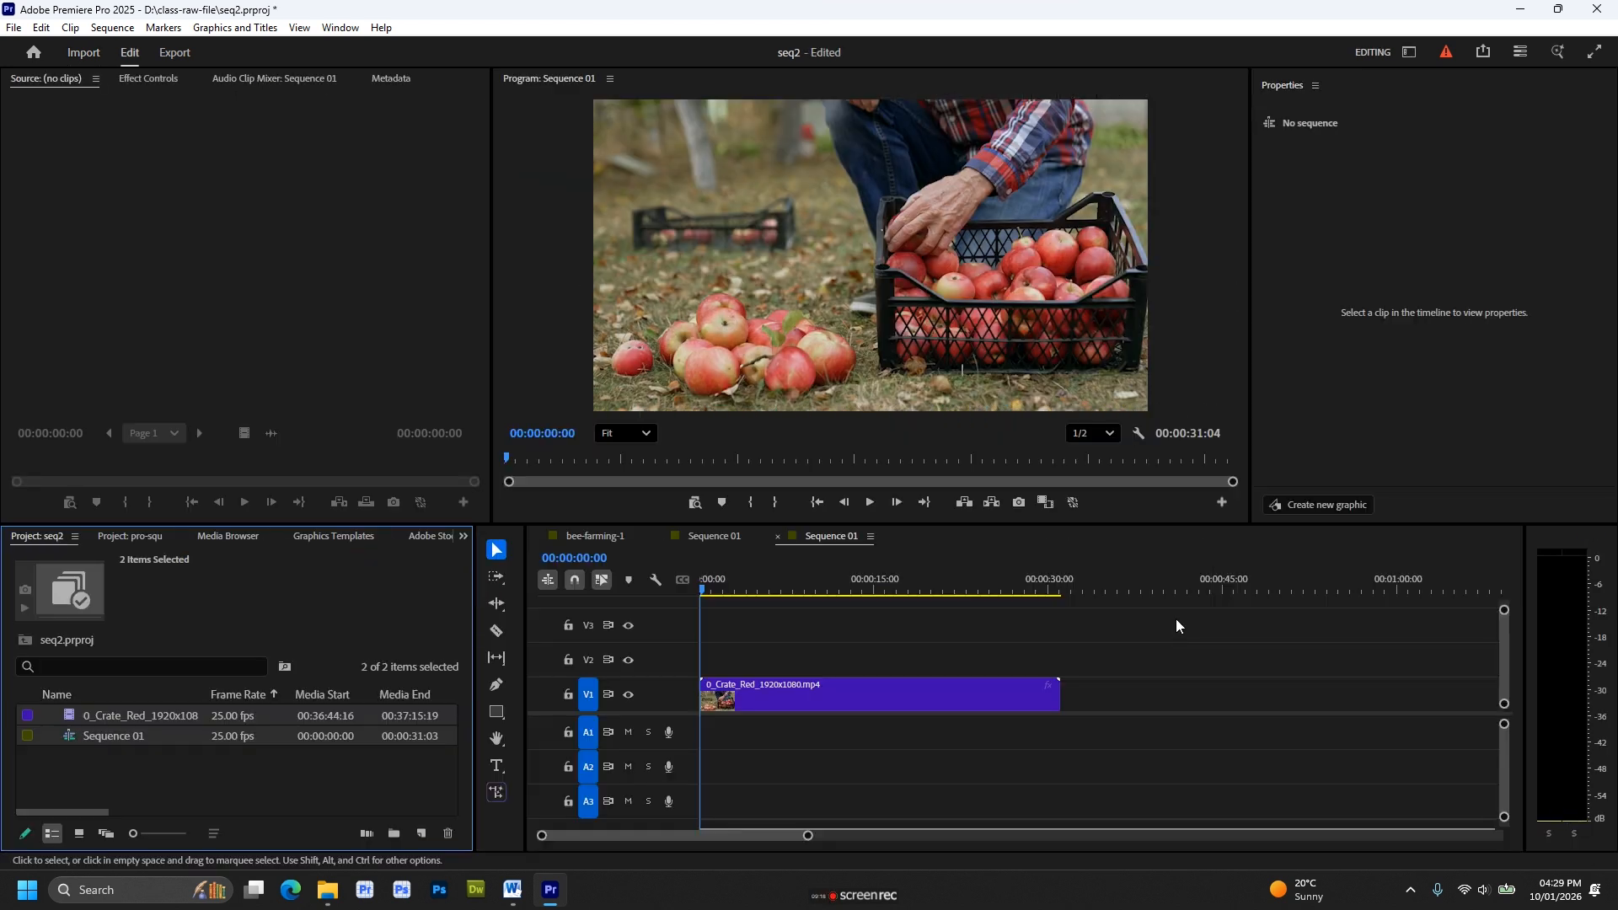
pyautogui.moveTo(710, 592)
pyautogui.mouseDown()
pyautogui.moveTo(766, 590)
pyautogui.moveTo(697, 582)
pyautogui.moveTo(826, 599)
pyautogui.moveTo(681, 599)
pyautogui.mouseUp()
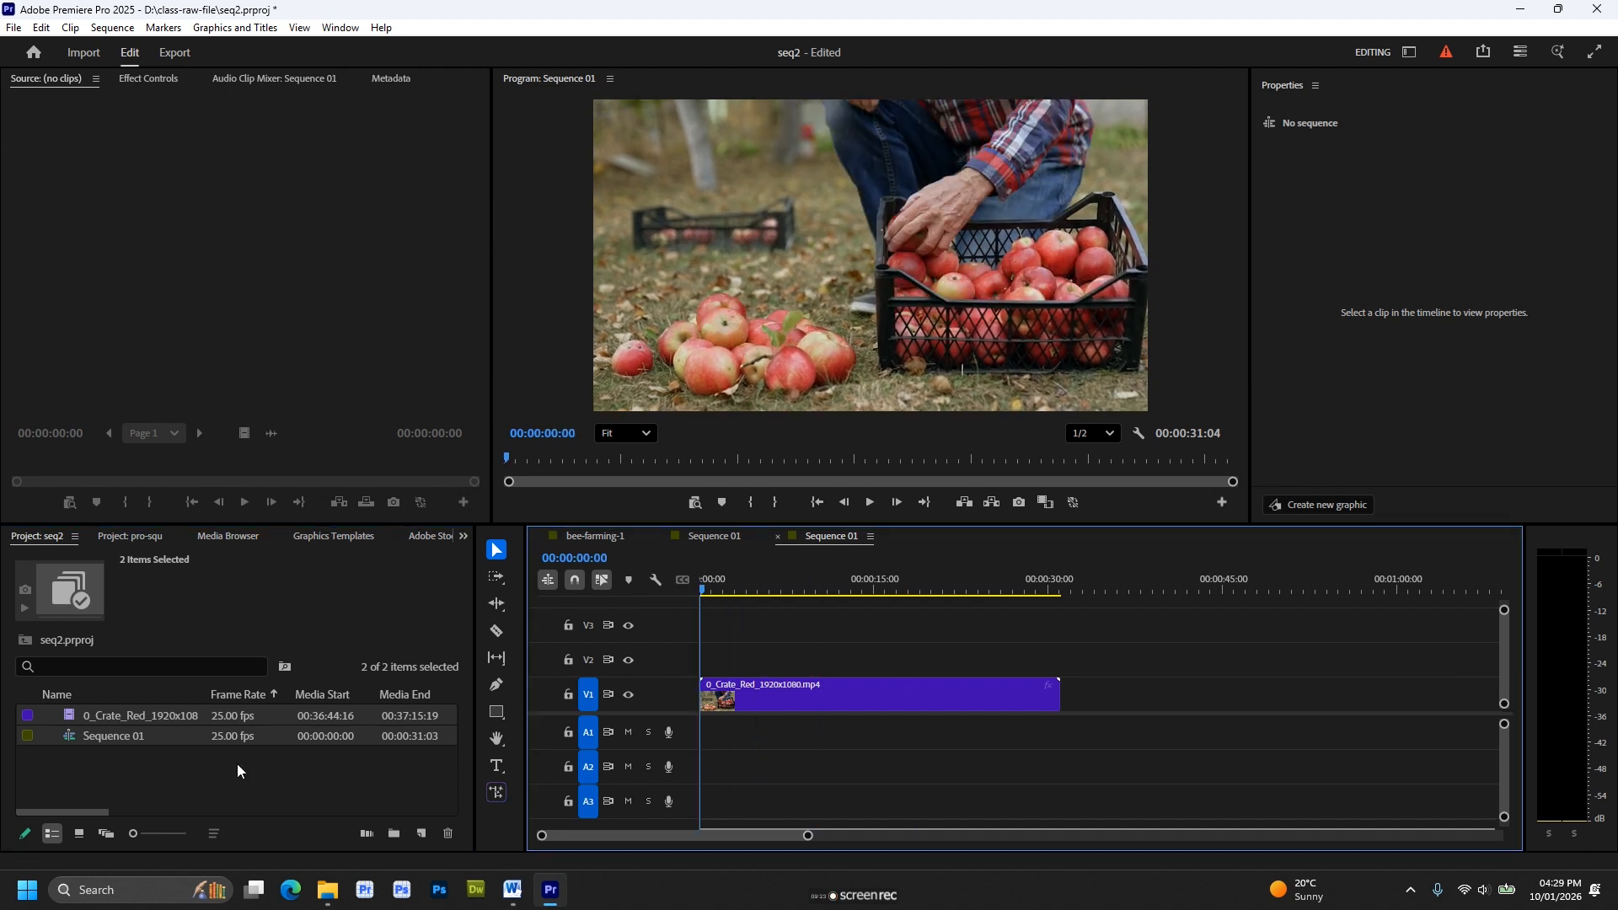
# Return to the pro-squ project and create a new sequence from the 4.mp4 bee-farming clip.
pyautogui.click(140, 537)
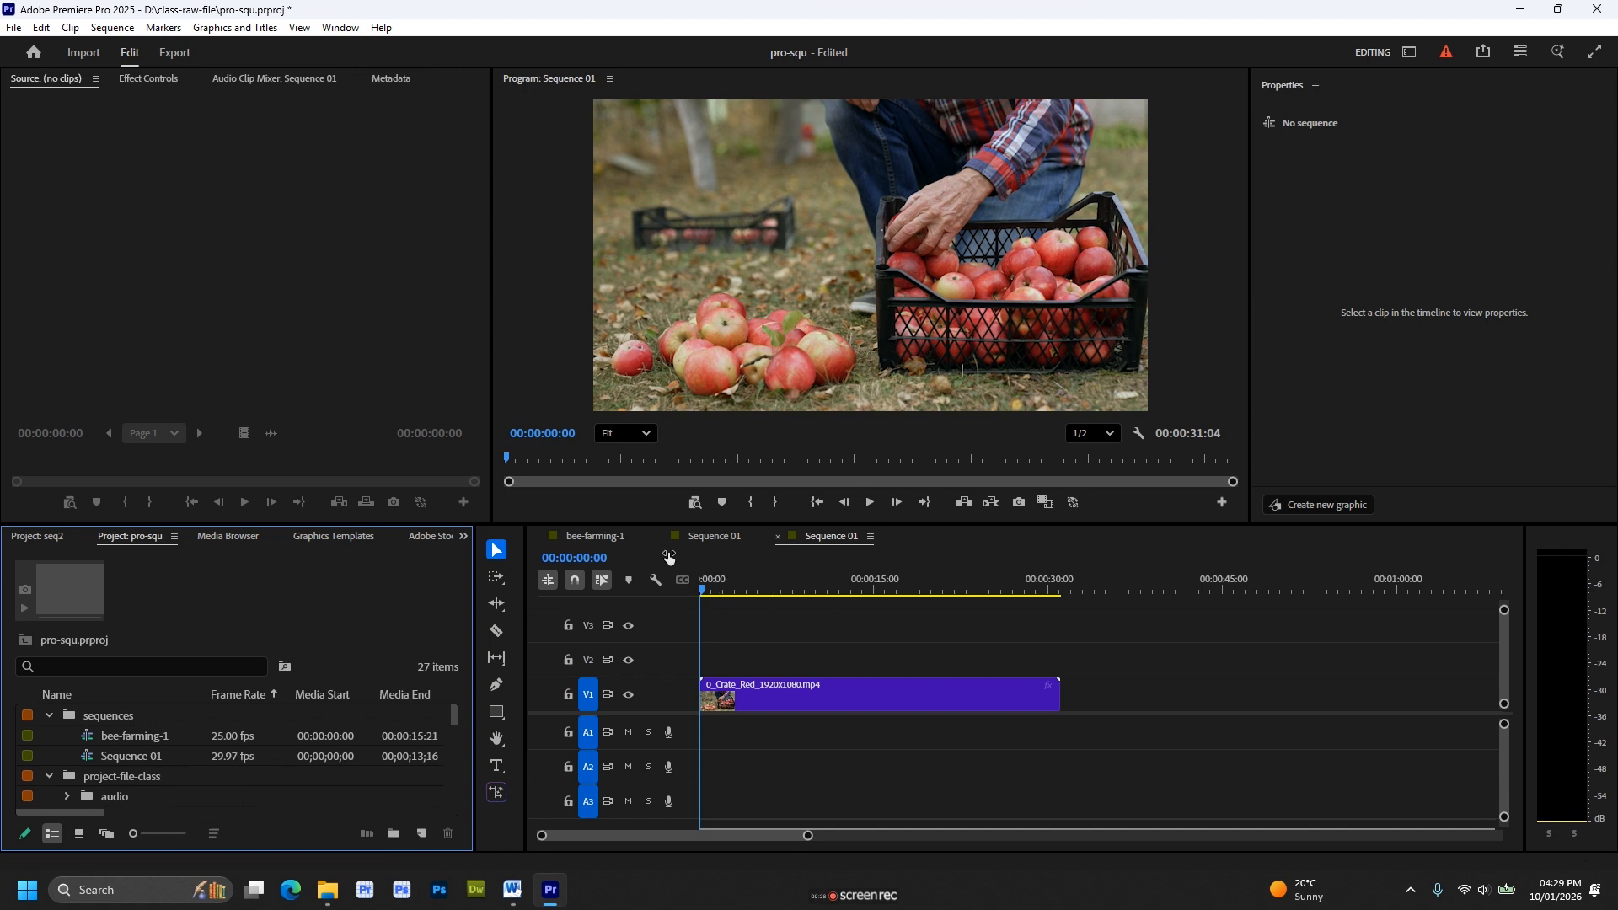
pyautogui.click(614, 541)
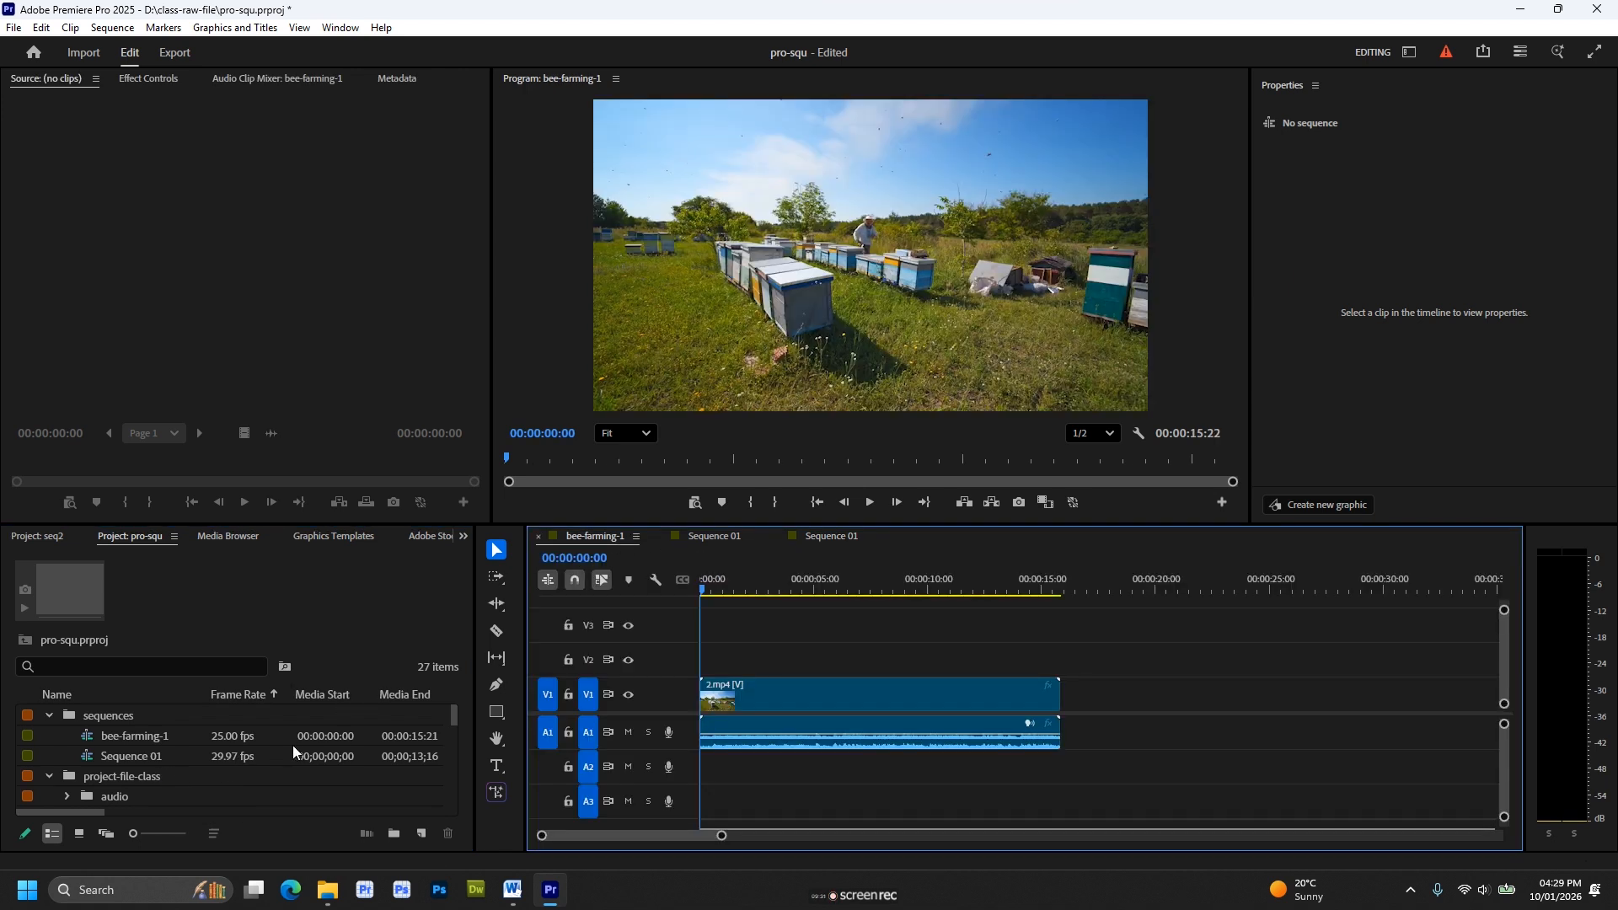
pyautogui.scroll(-6, 292, 746)
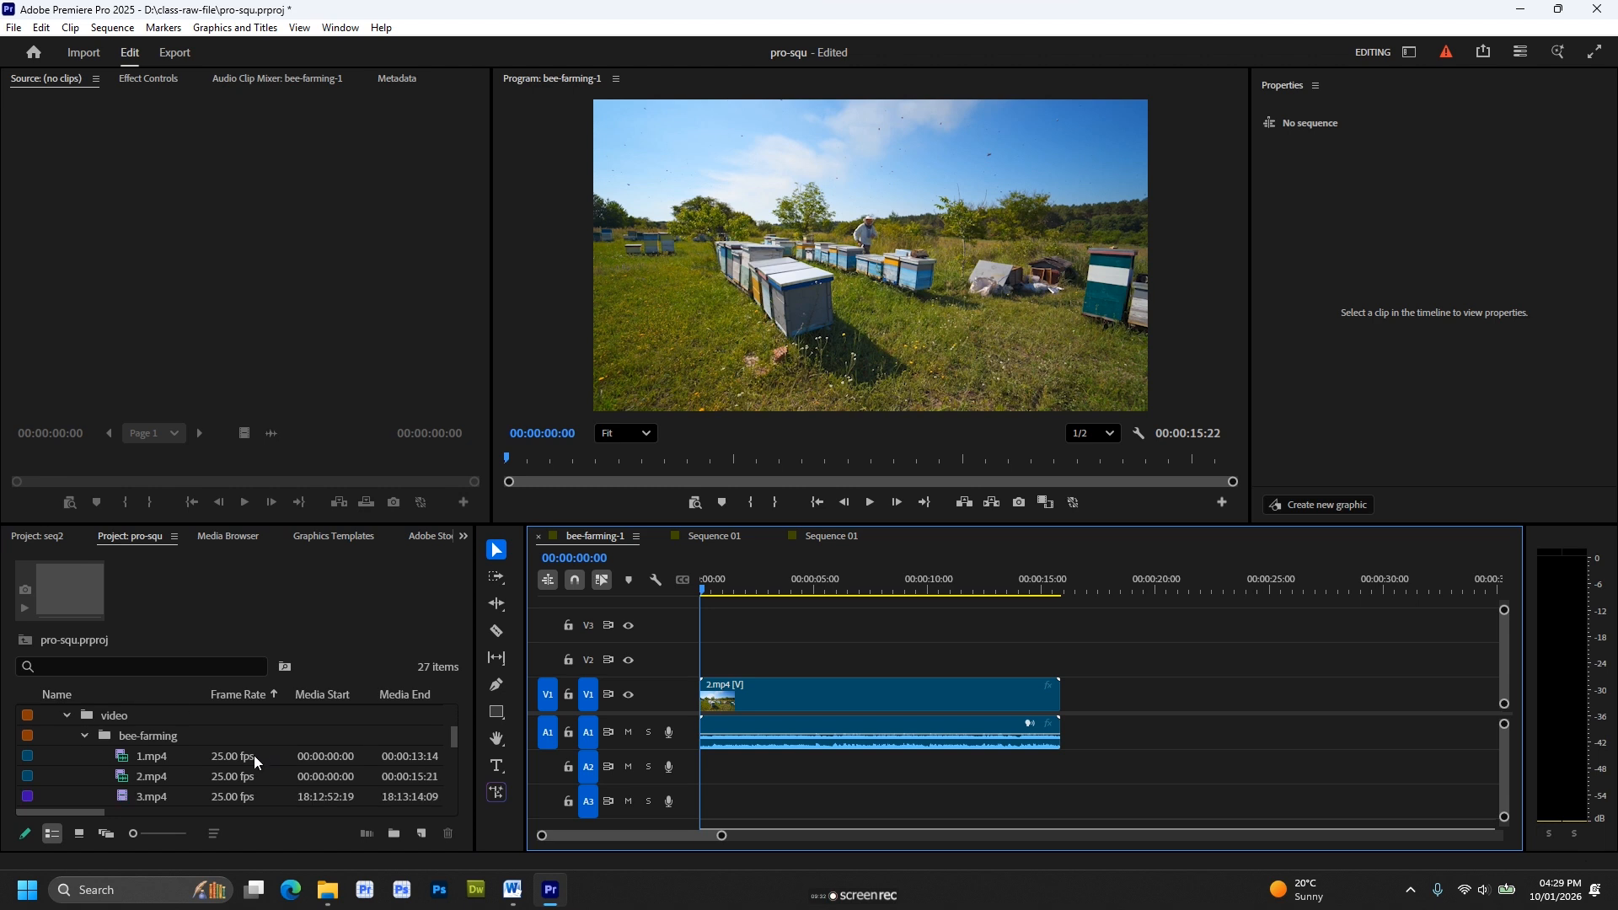
pyautogui.scroll(-1, 254, 762)
pyautogui.click(128, 795)
pyautogui.scroll(-5, 128, 796)
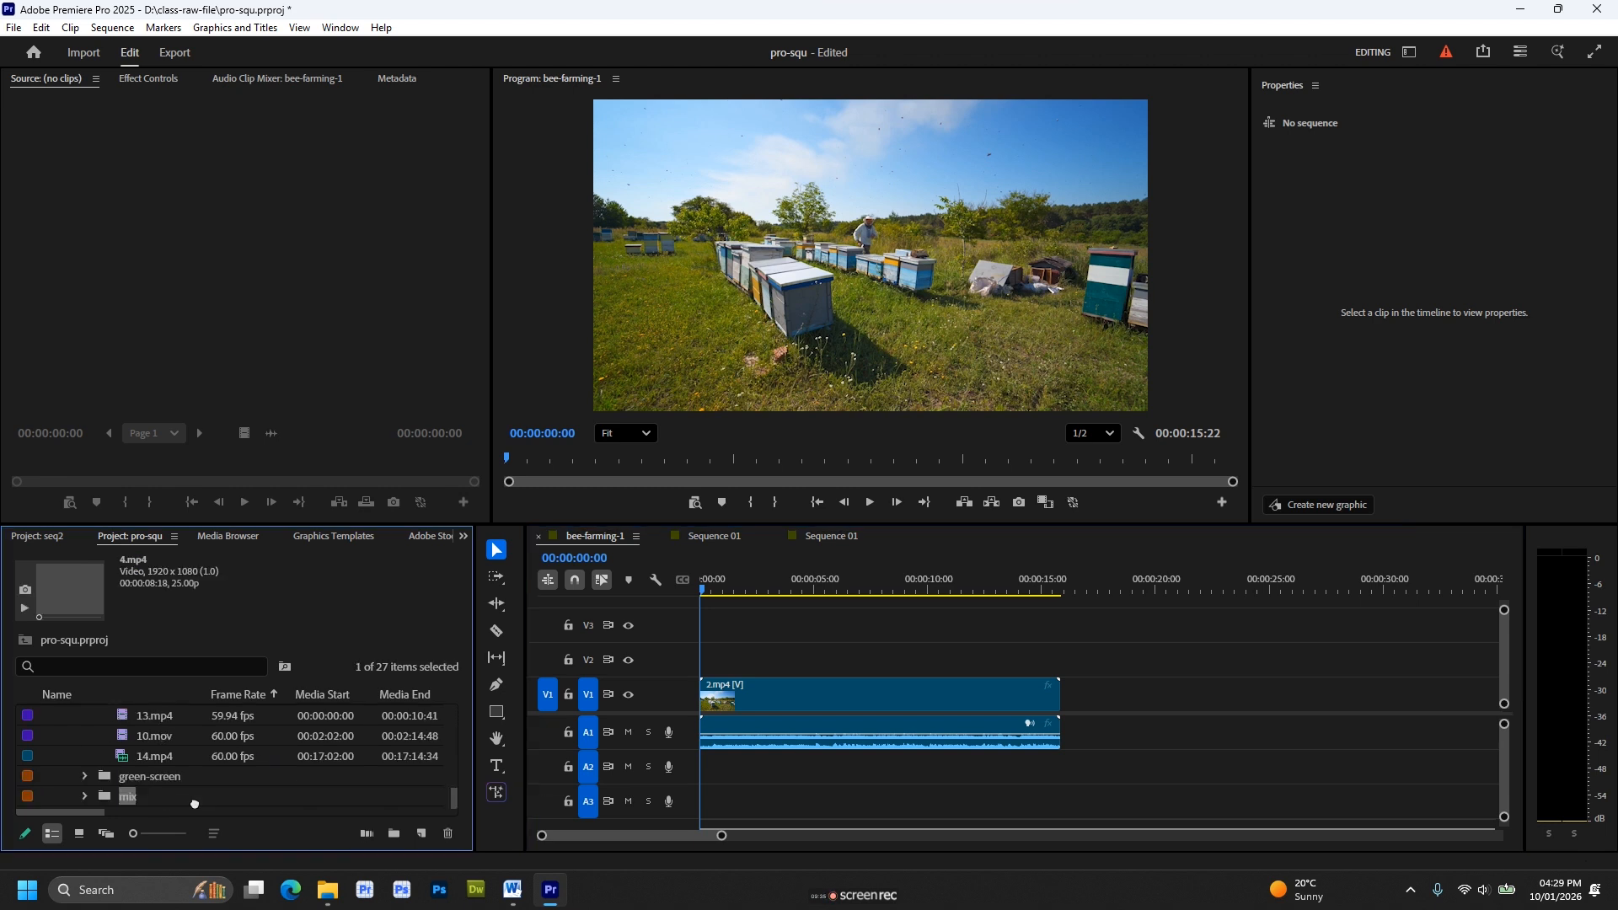
pyautogui.click(421, 835)
# Move the new sequence 4 into the sequences bin and select it there.
pyautogui.scroll(5, 168, 751)
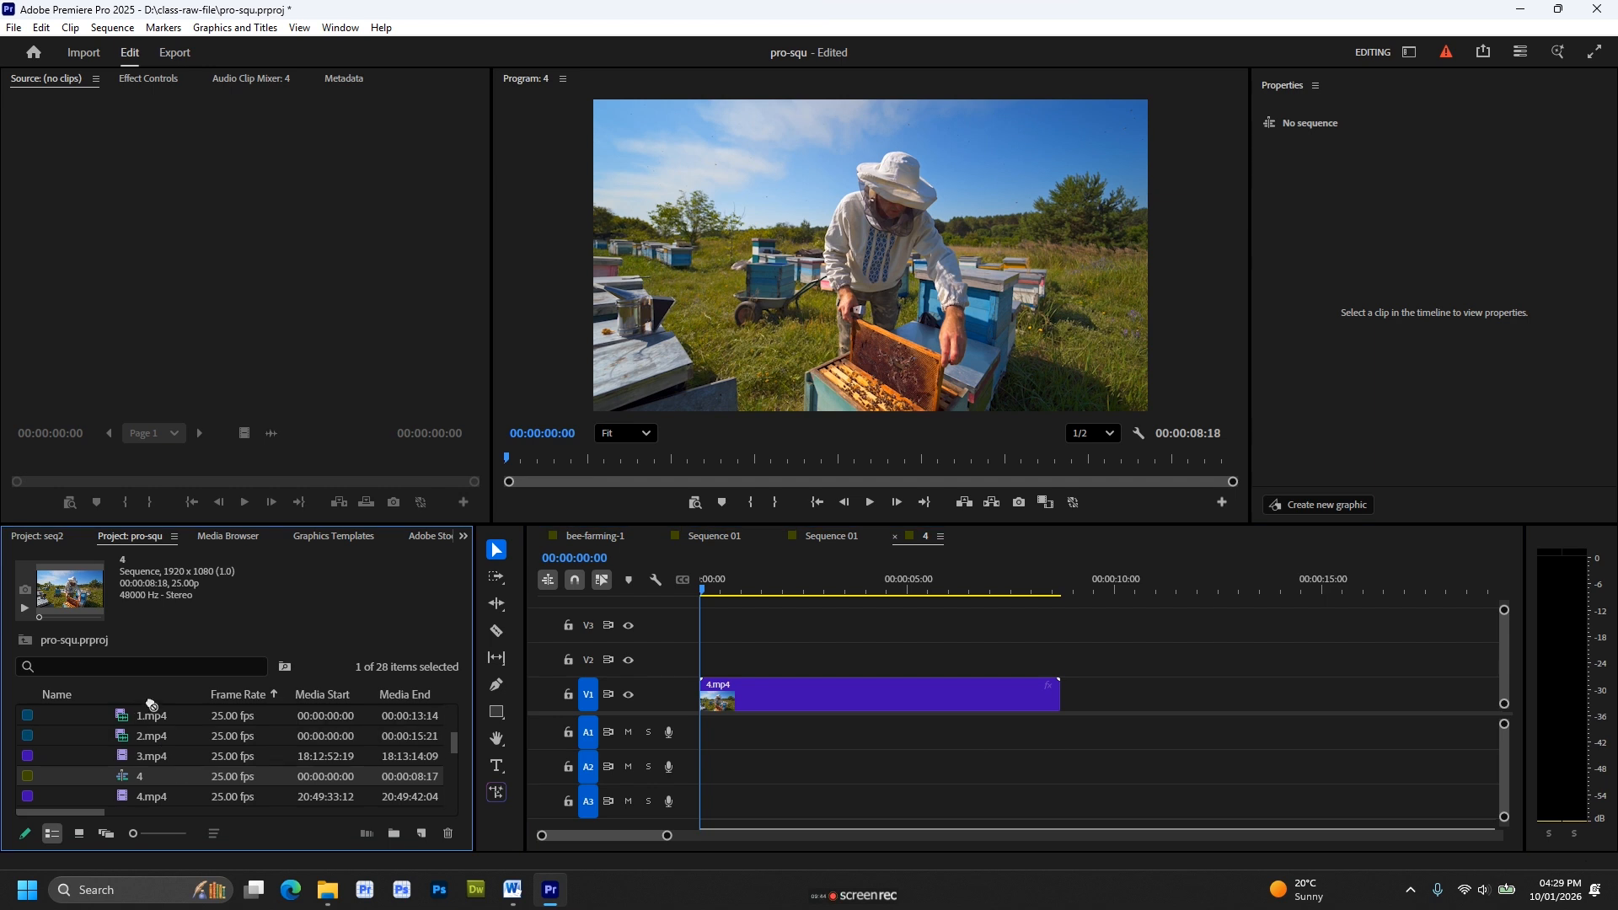
pyautogui.click(124, 718)
pyautogui.moveTo(124, 722); pyautogui.dragTo(125, 721)
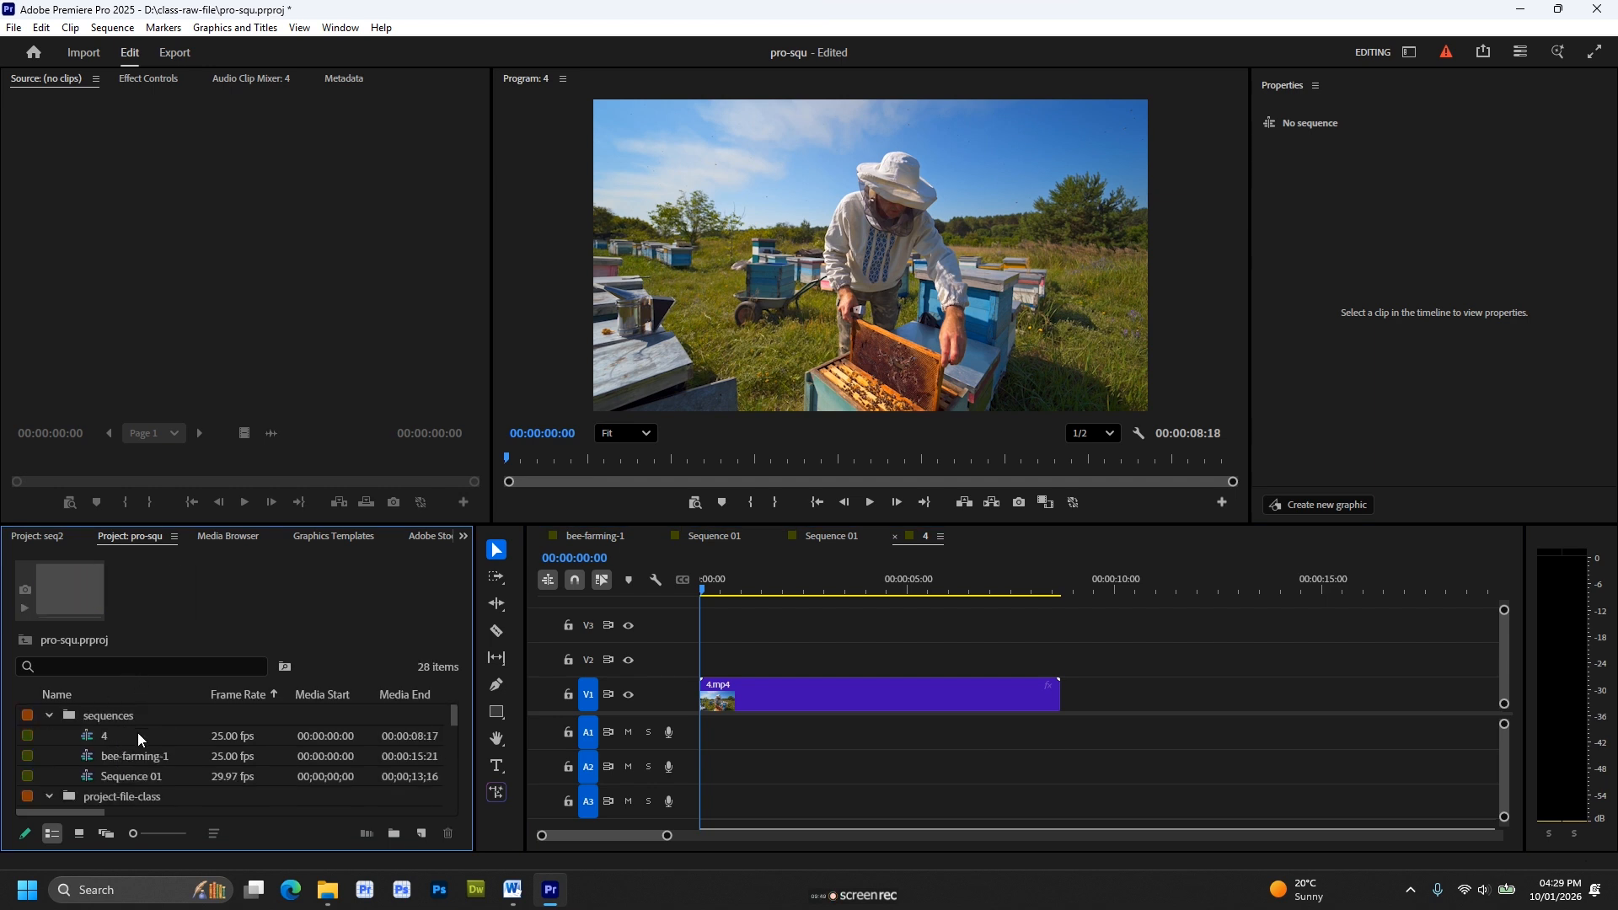
pyautogui.click(117, 735)
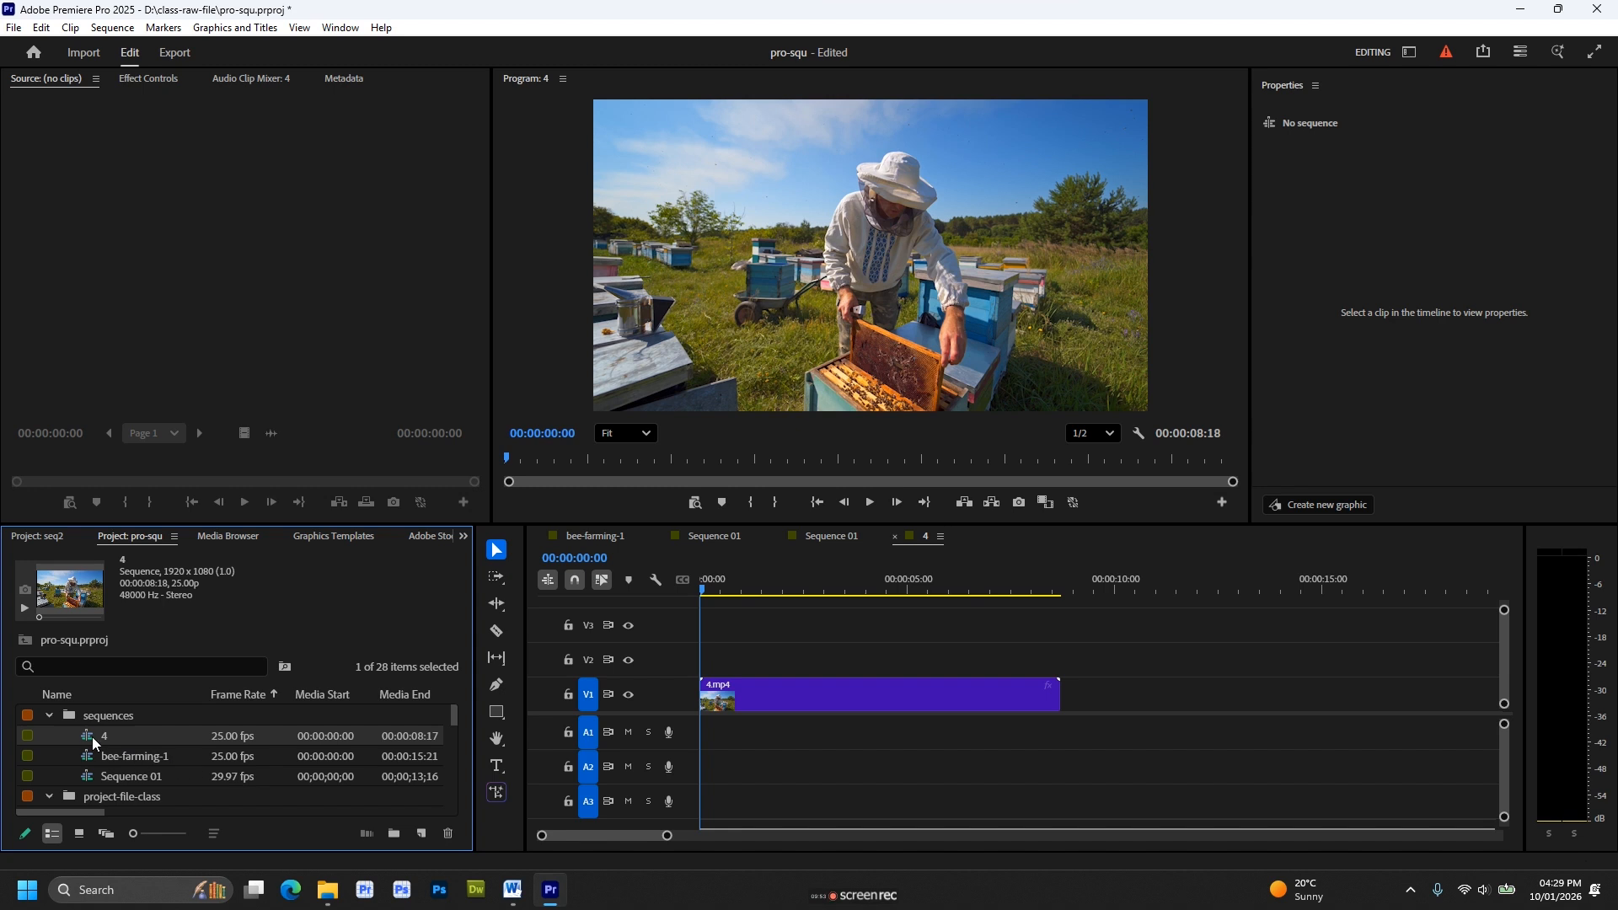
# Switch between the open sequences 4, both Sequence 01 timelines and bee-farming-1, scrubbing through them to compare their contents.
pyautogui.click(725, 590)
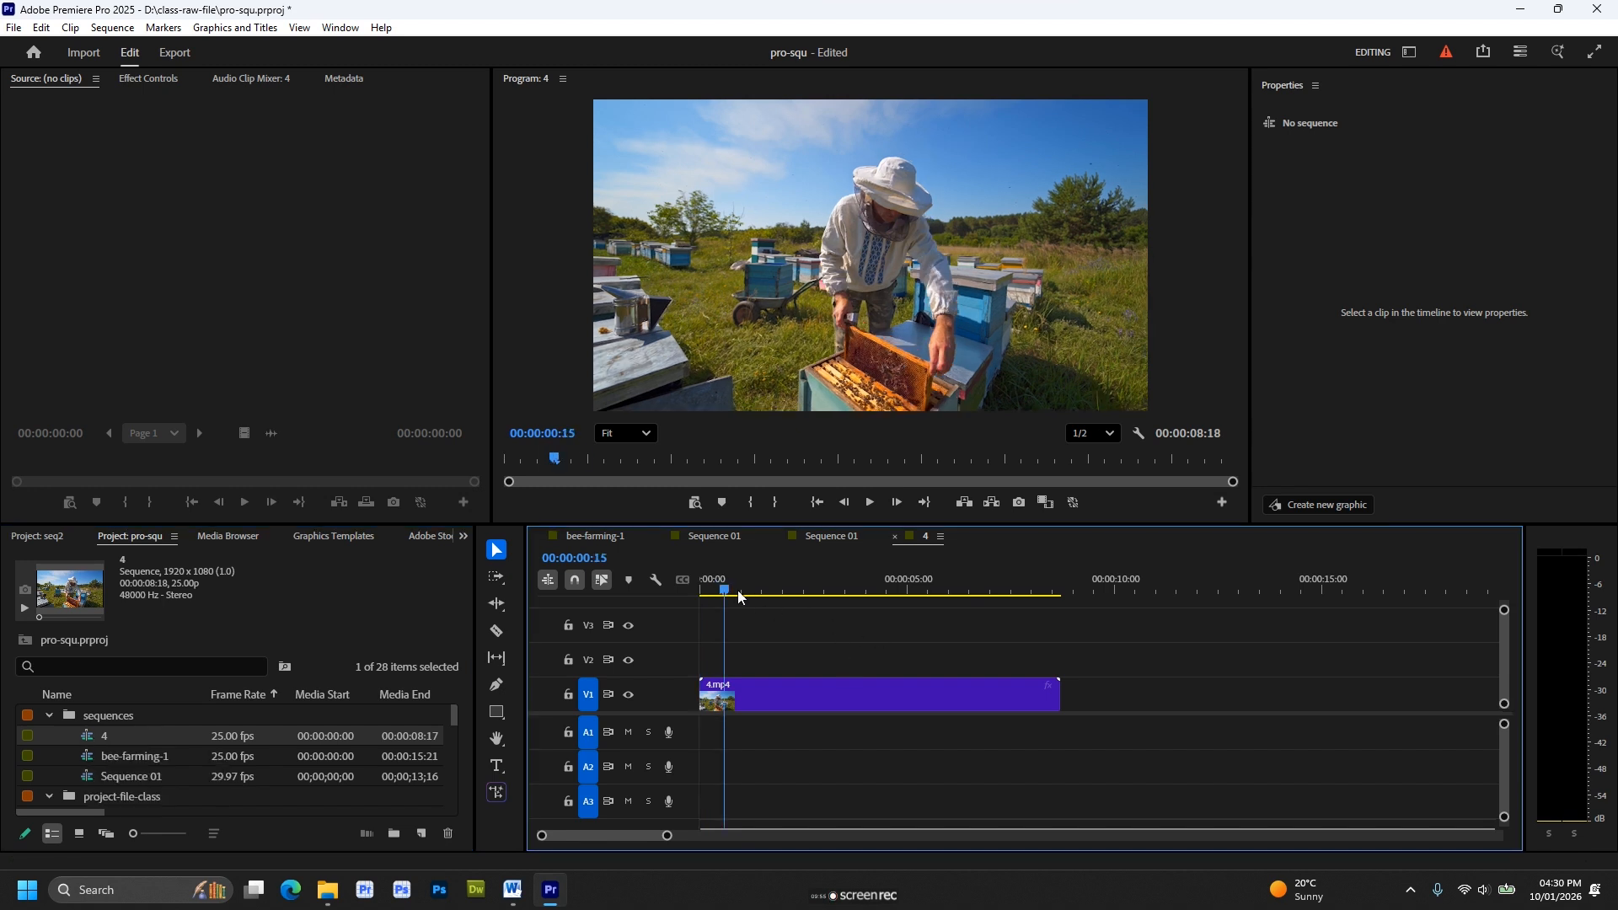
pyautogui.moveTo(737, 590); pyautogui.dragTo(823, 624)
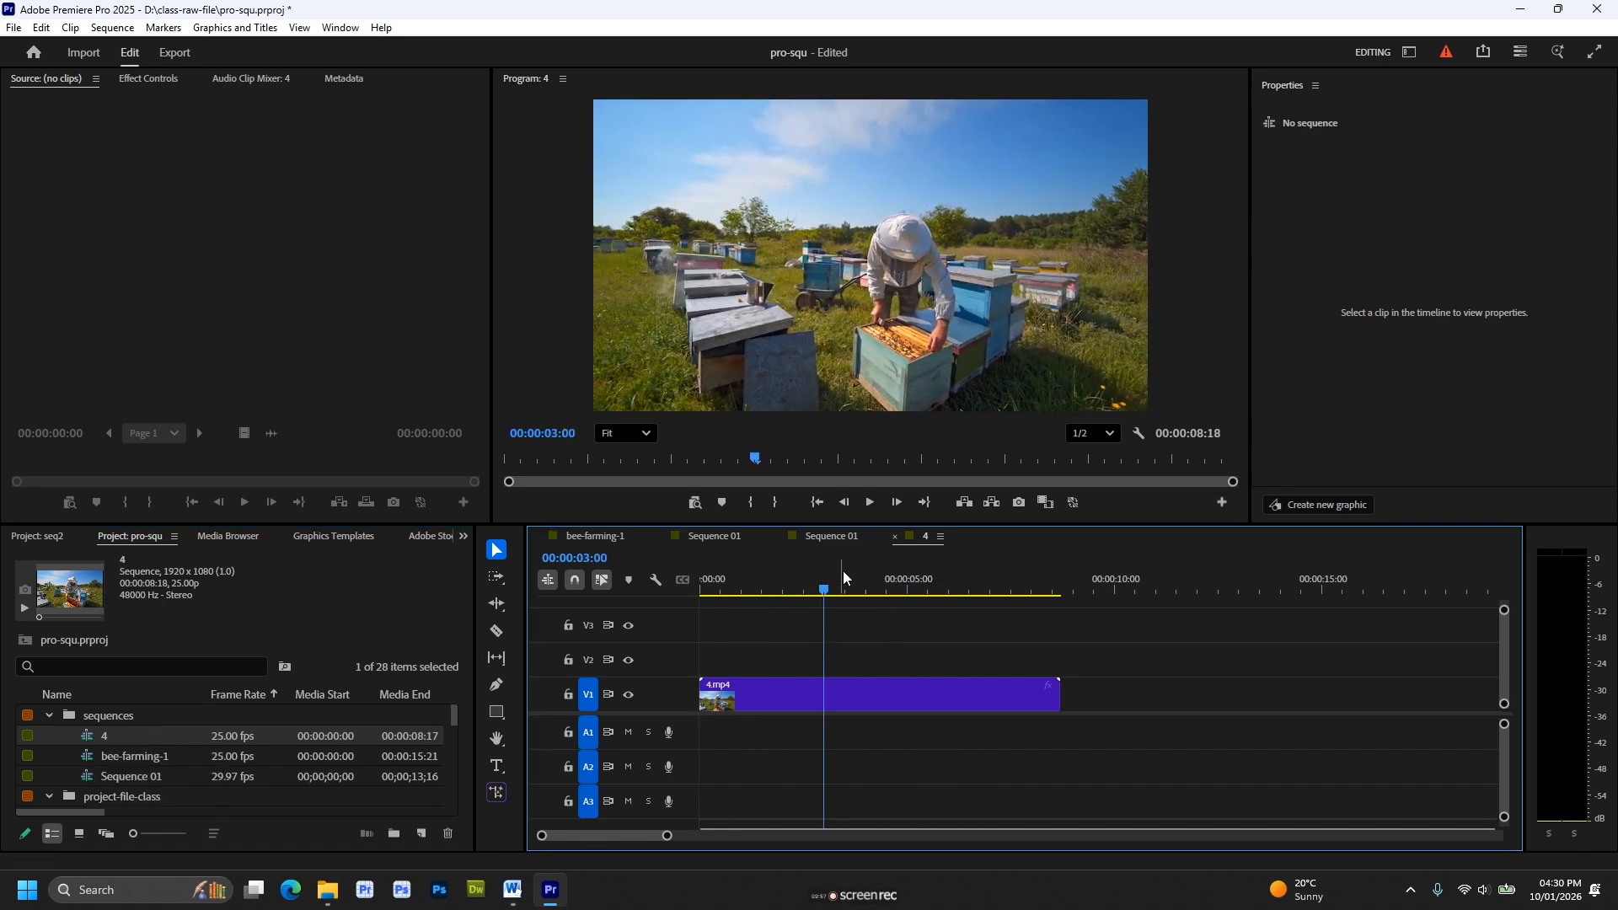
pyautogui.click(836, 538)
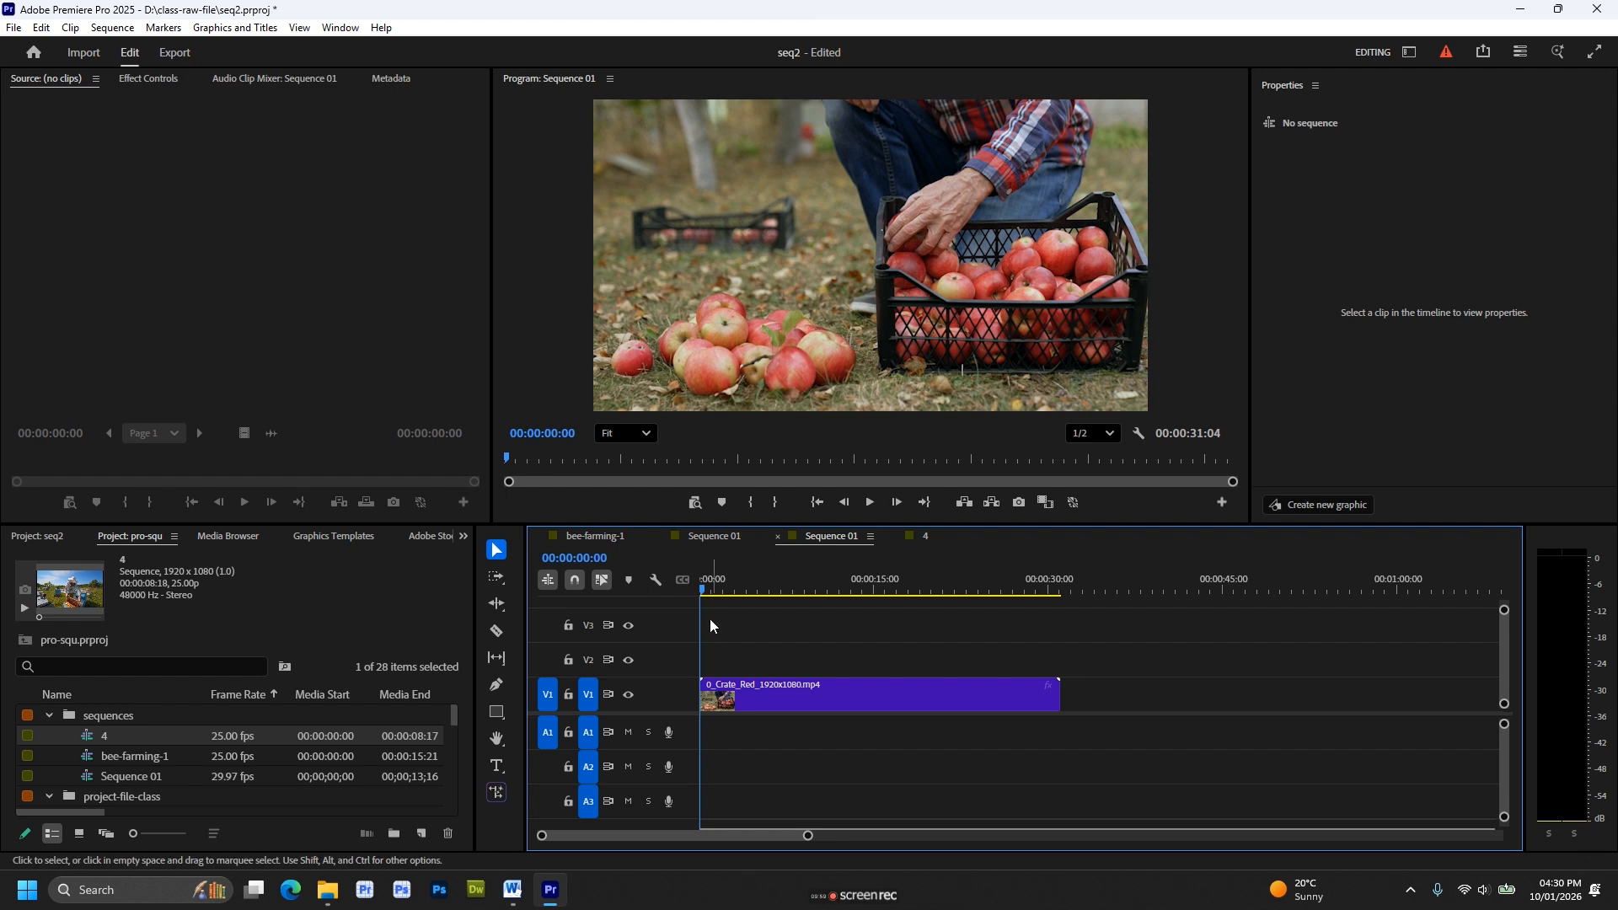
pyautogui.moveTo(725, 592)
pyautogui.mouseDown()
pyautogui.moveTo(867, 594)
pyautogui.moveTo(730, 600)
pyautogui.mouseUp()
pyautogui.click(715, 544)
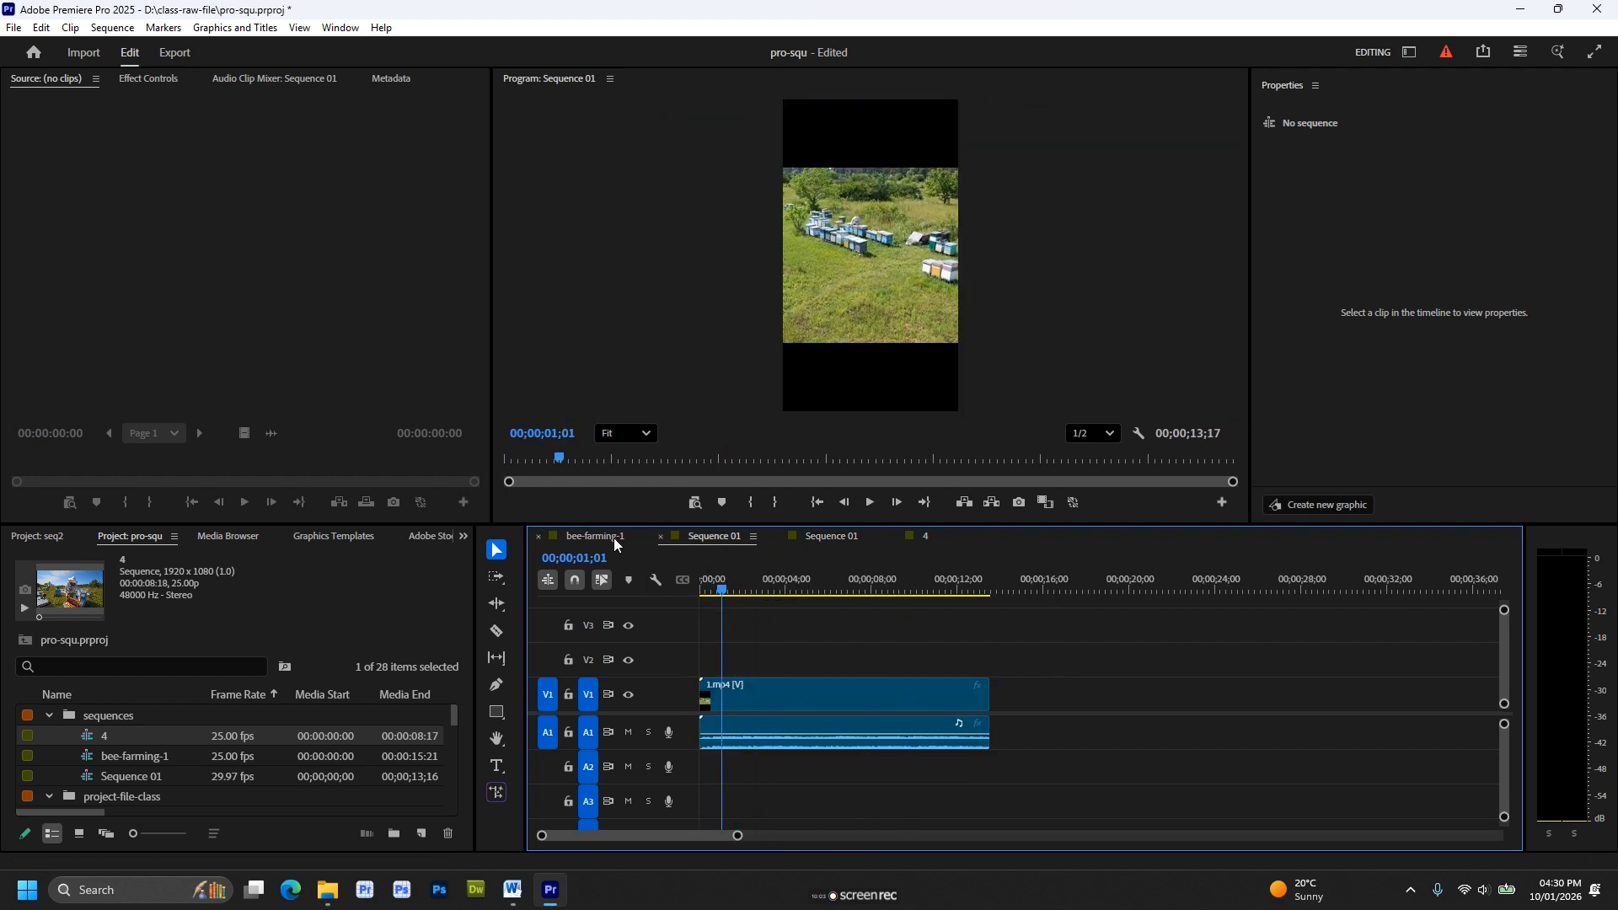
pyautogui.click(610, 536)
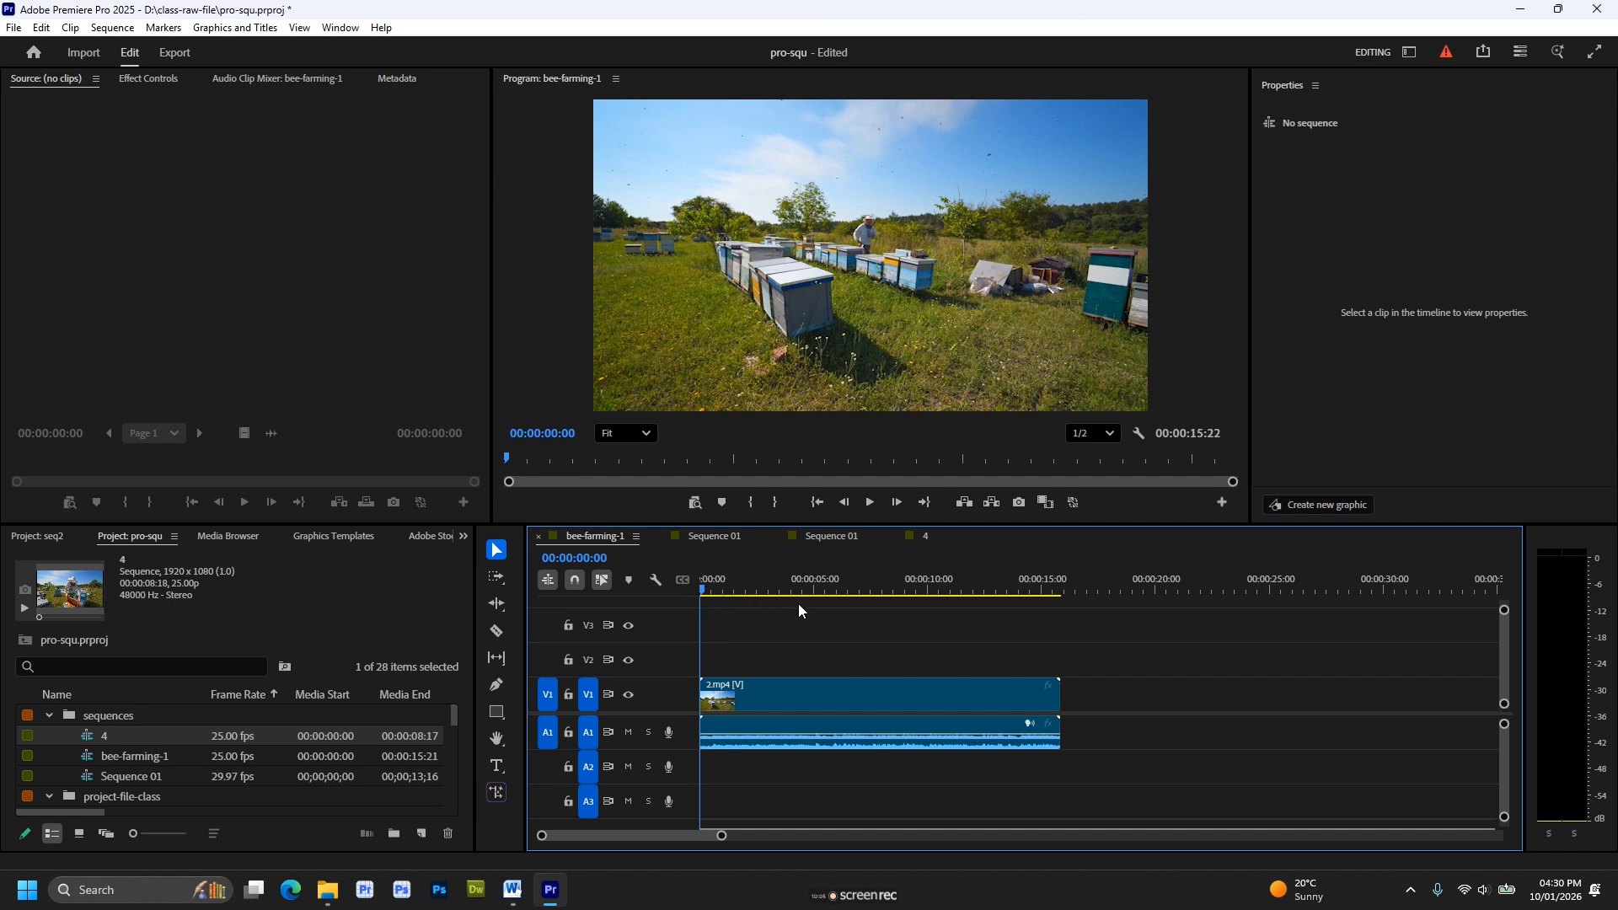
pyautogui.moveTo(709, 590); pyautogui.dragTo(781, 620)
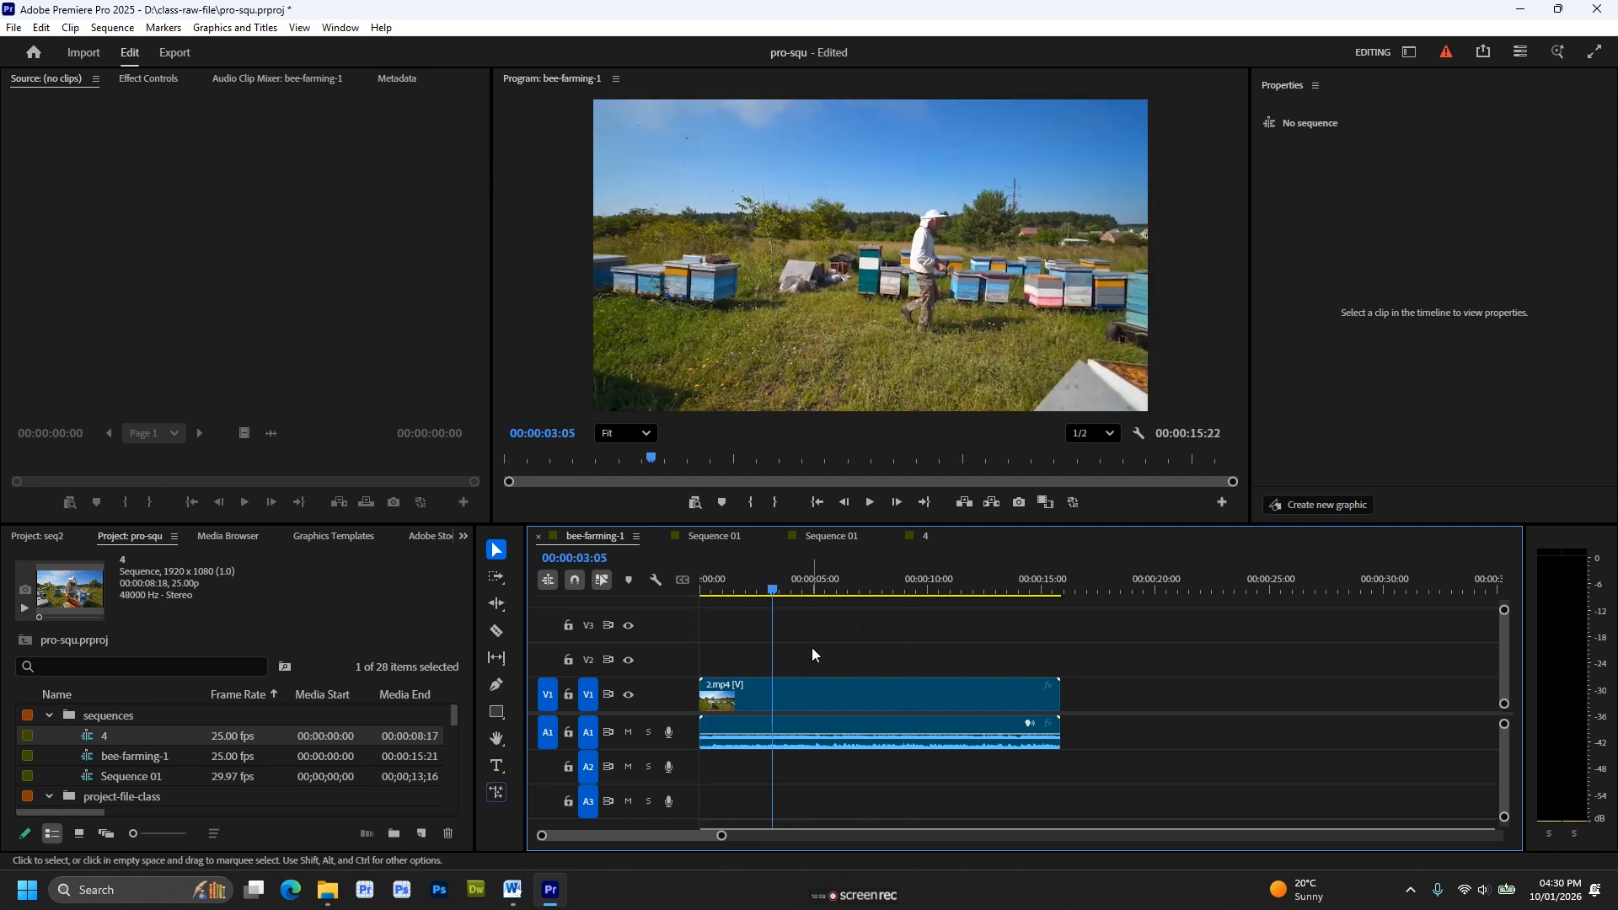
pyautogui.click(723, 538)
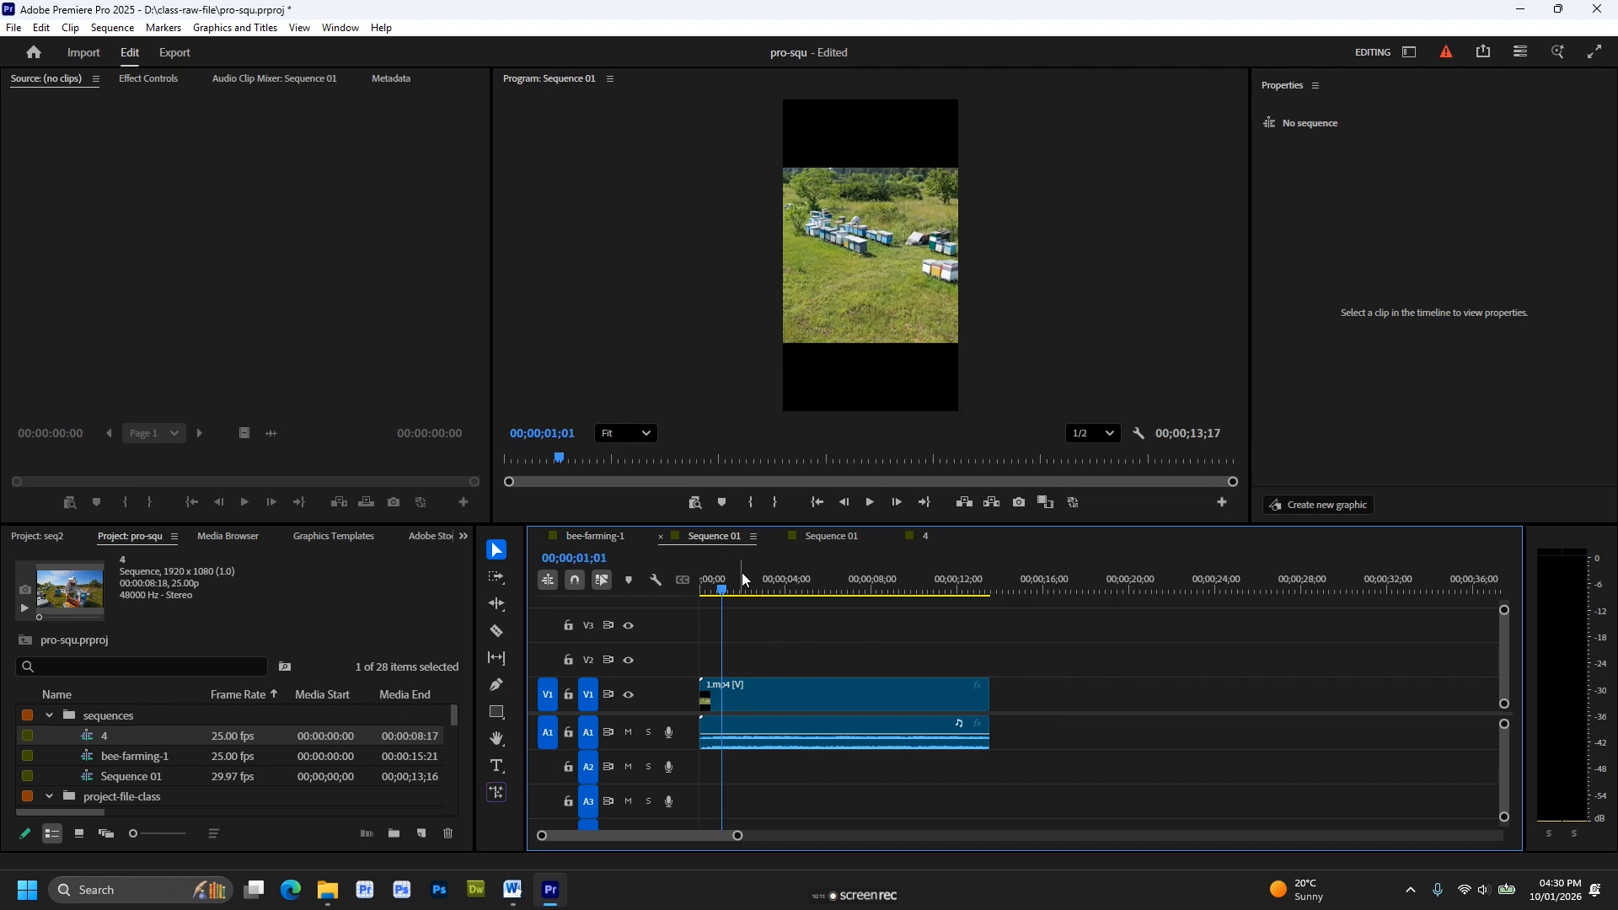
pyautogui.click(610, 539)
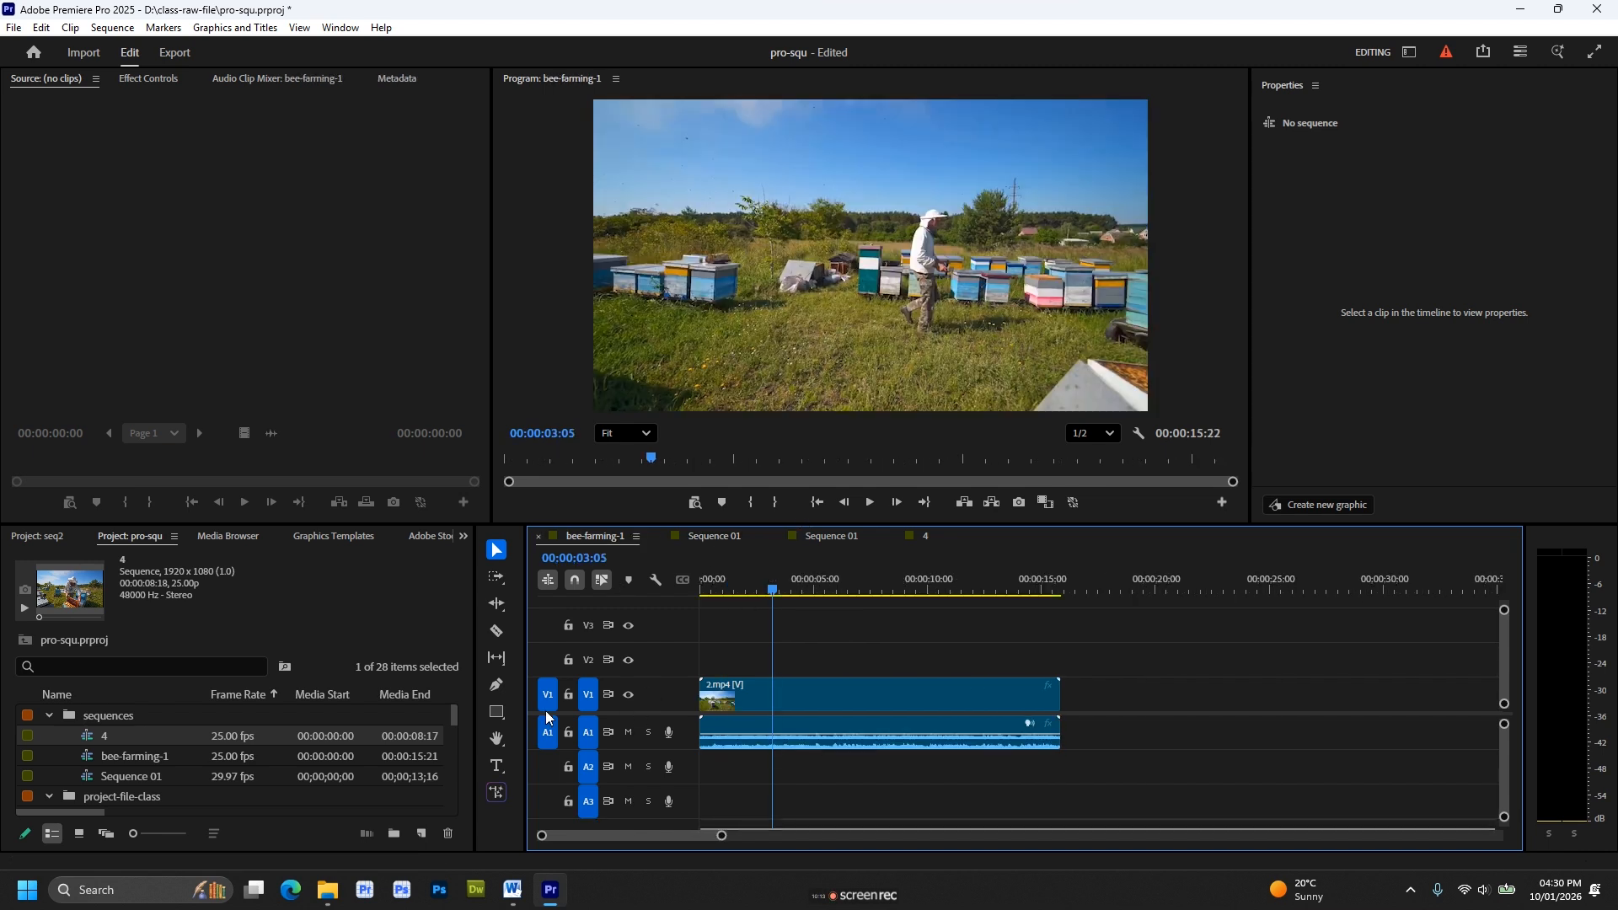